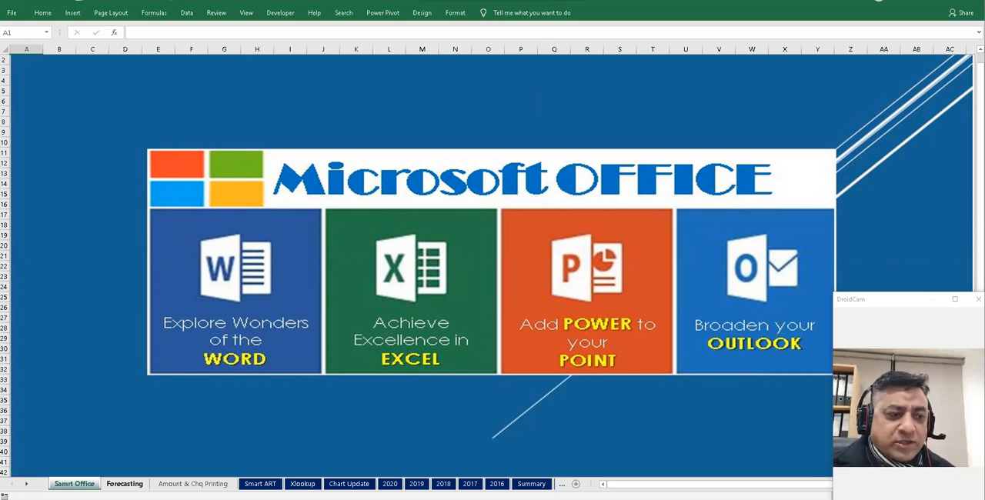
# - Open the Forecasting sheet and preview the Quick Analysis options, including Sparklines, for the Month and Sales data
pyautogui.click(125, 483)
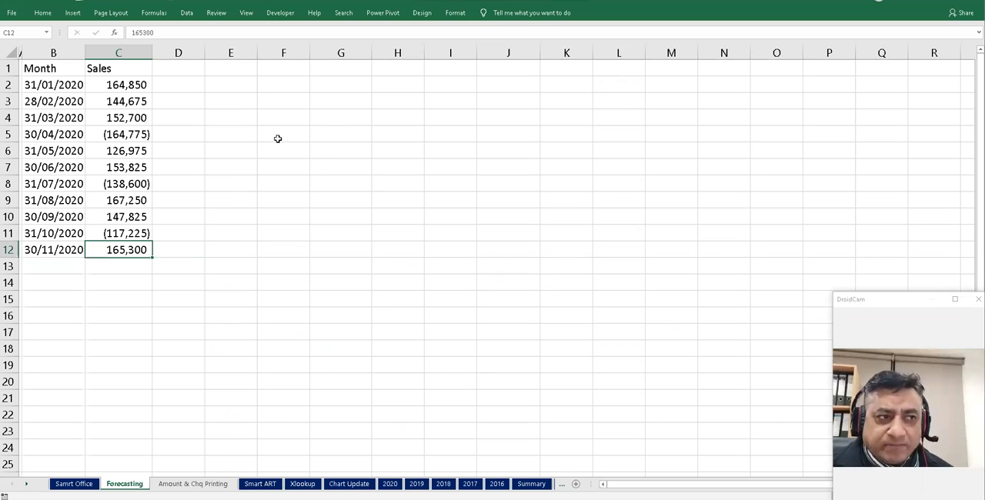
pyautogui.click(56, 86)
pyautogui.moveTo(56, 85); pyautogui.dragTo(120, 251)
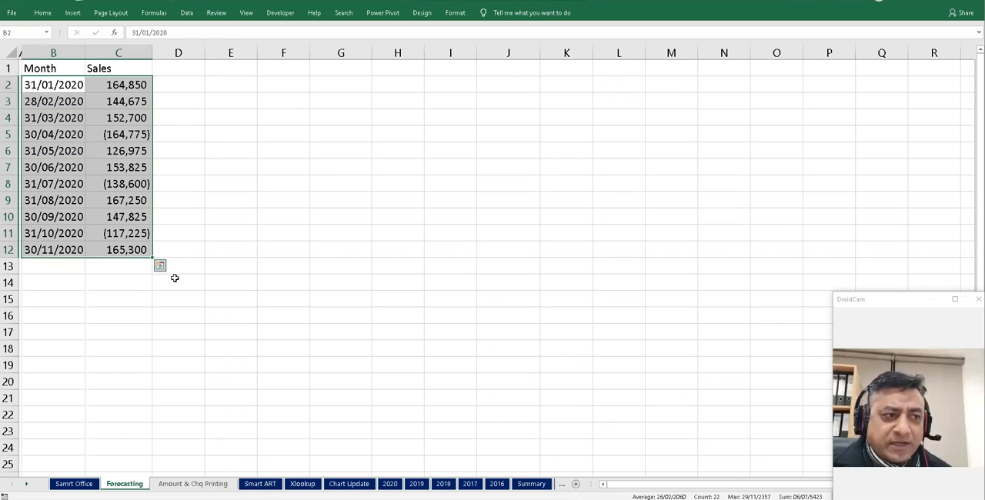
pyautogui.click(160, 266)
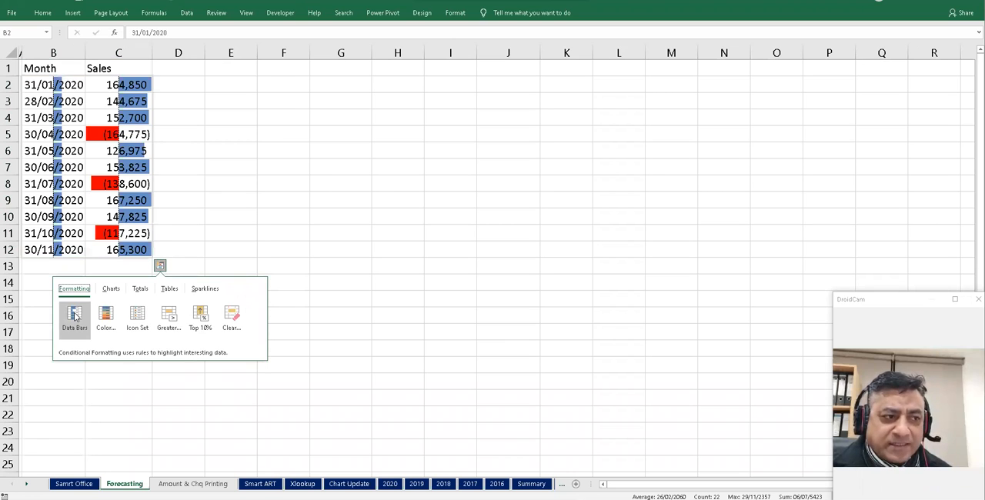
pyautogui.click(205, 289)
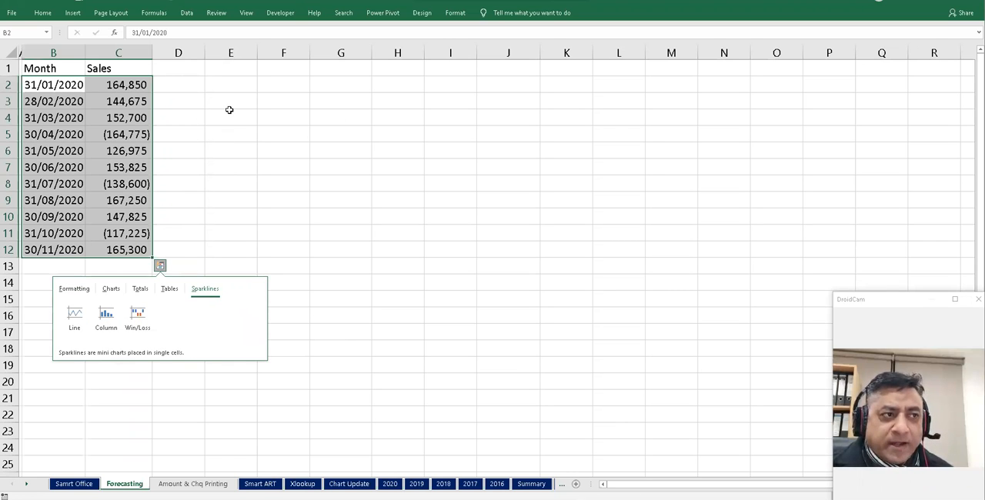
pyautogui.click(230, 114)
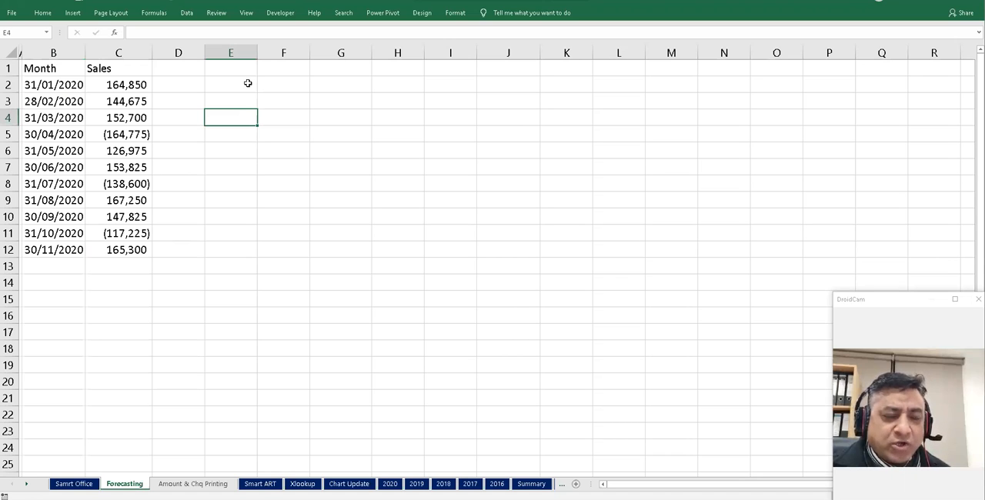
# - Select the sales values in C2:C12 and widen column B slightly
pyautogui.click(128, 134)
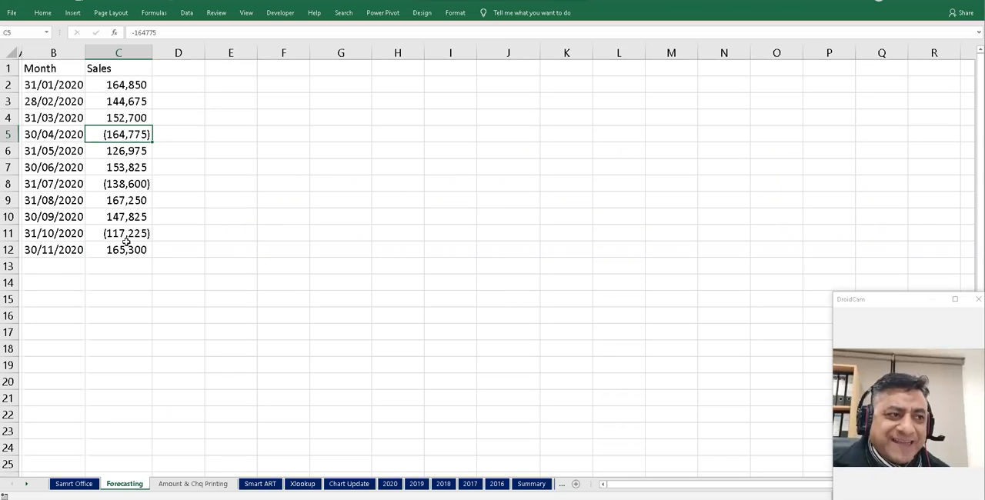
pyautogui.moveTo(124, 85); pyautogui.dragTo(130, 251)
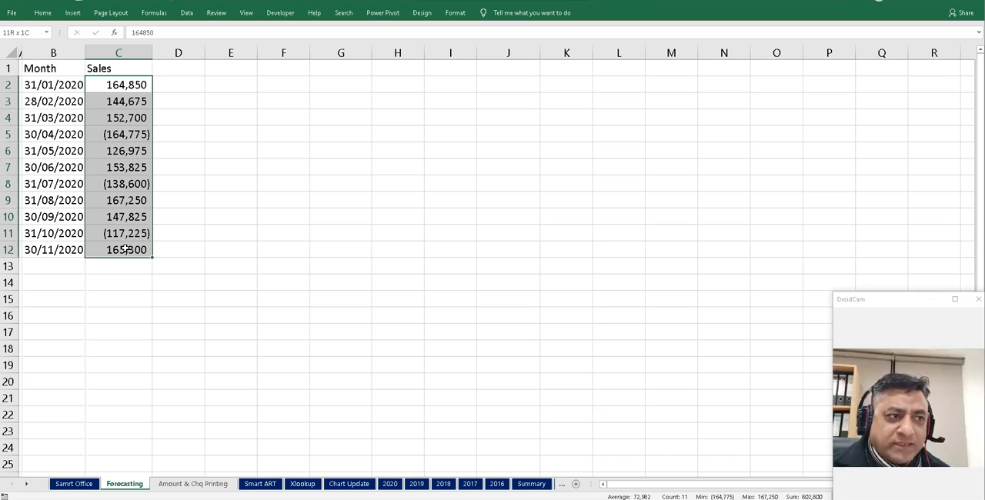
pyautogui.moveTo(85, 54); pyautogui.dragTo(92, 54)
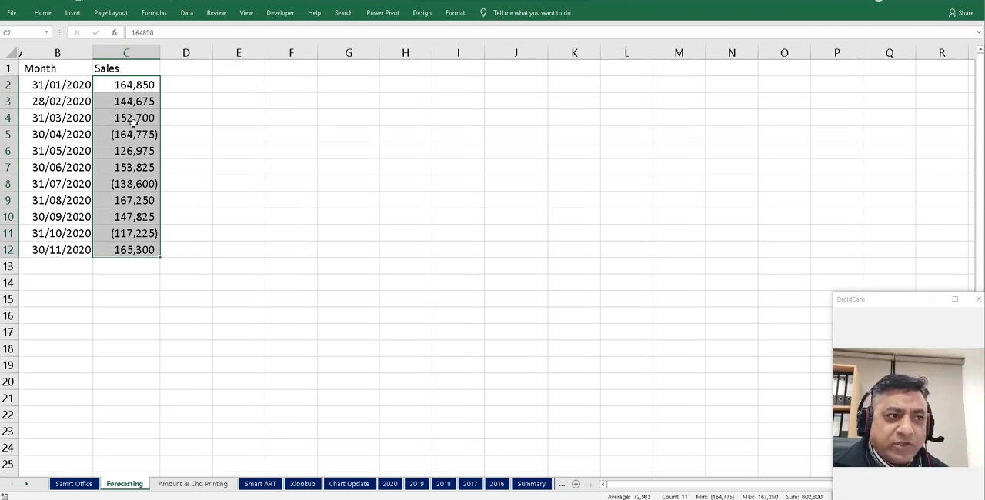
# - Apply a Less Than 0 conditional format with Light Red Fill with Dark Red Text to the sales values
pyautogui.click(43, 13)
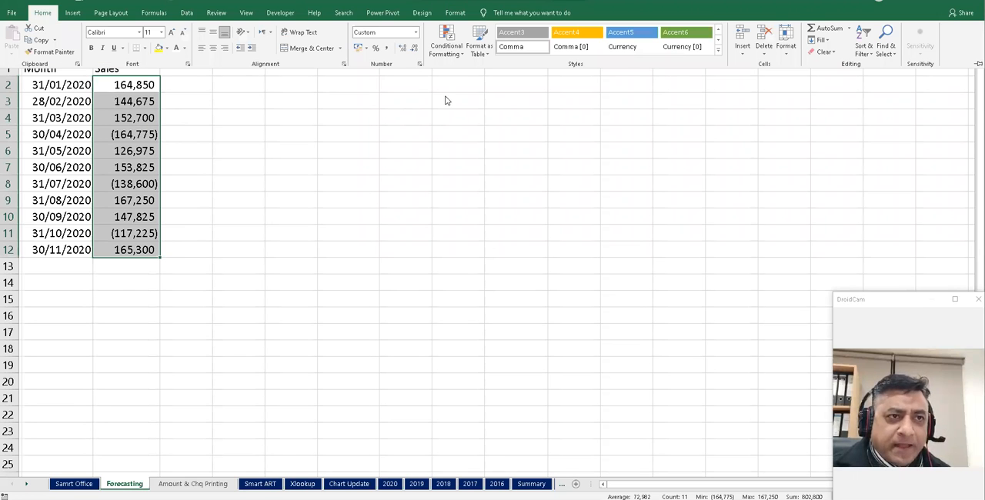
pyautogui.click(461, 55)
pyautogui.moveTo(470, 77)
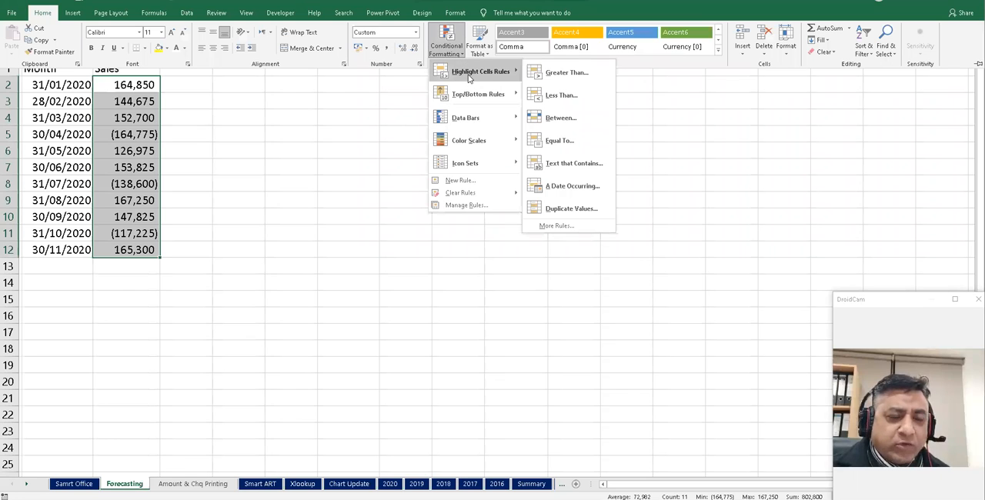
pyautogui.click(561, 96)
pyautogui.write('0')
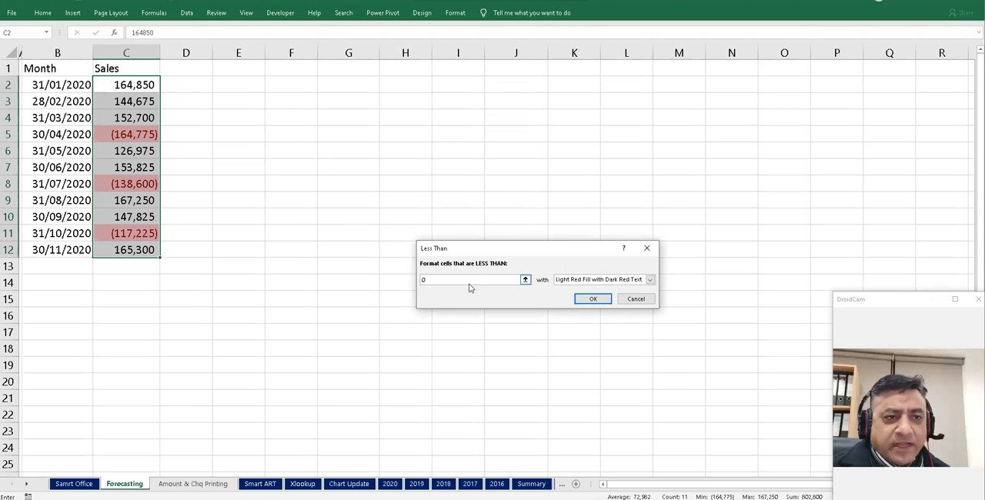
pyautogui.click(593, 299)
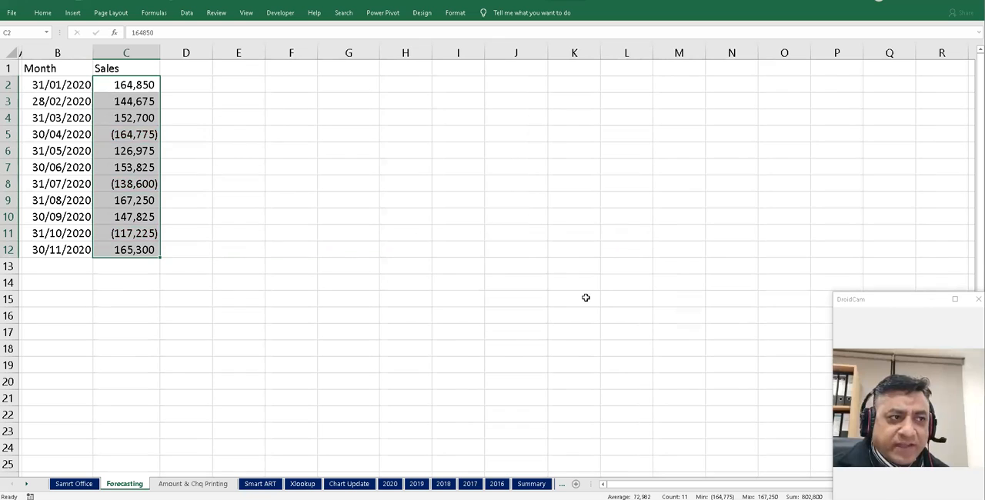
pyautogui.click(135, 136)
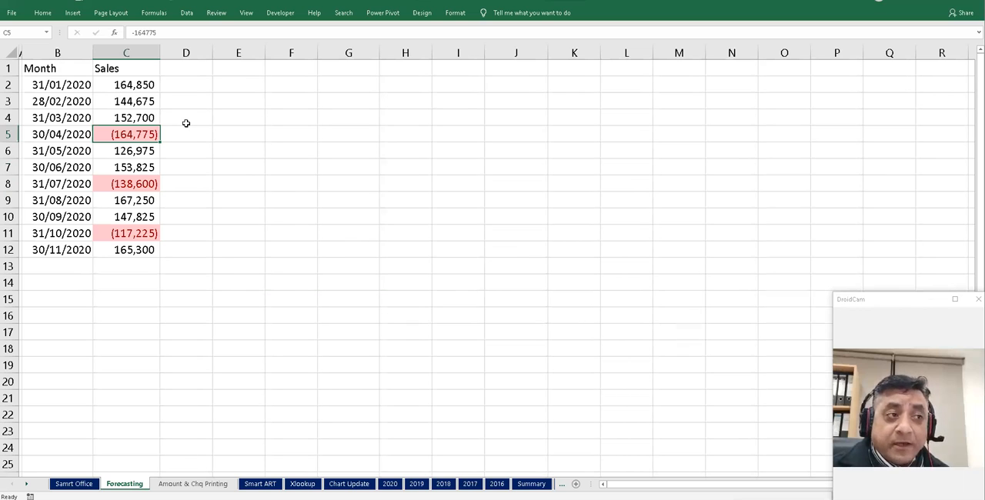
# - Enter =ABS(C2) in D2 and fill it down to row 12
pyautogui.click(190, 82)
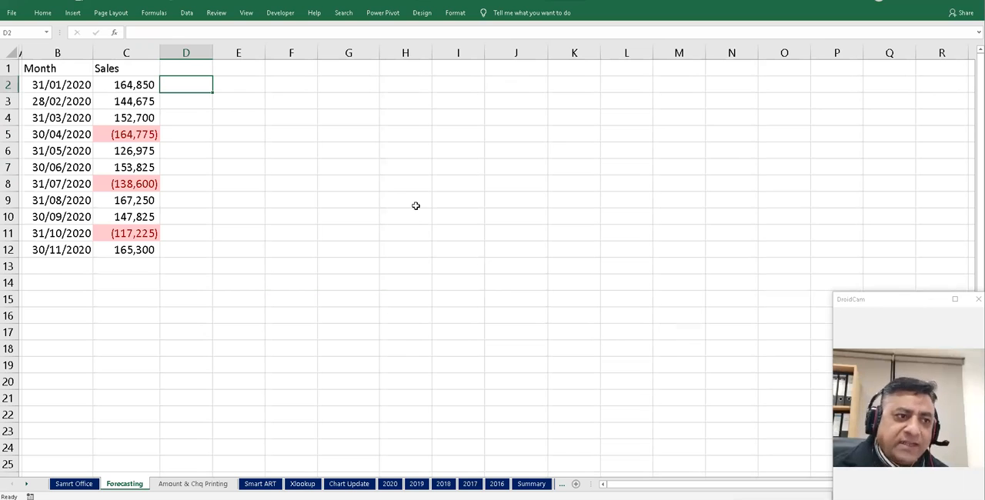
pyautogui.write('=abs')
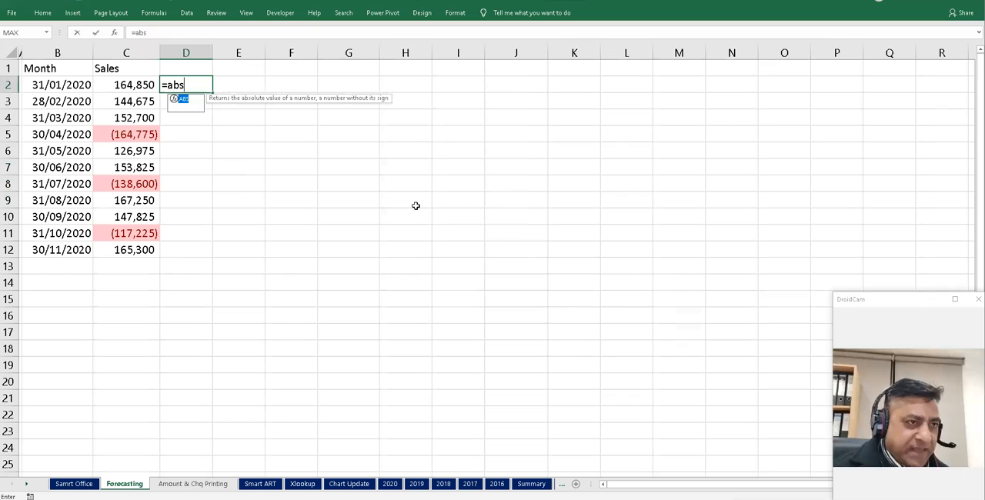
pyautogui.press('Tab')
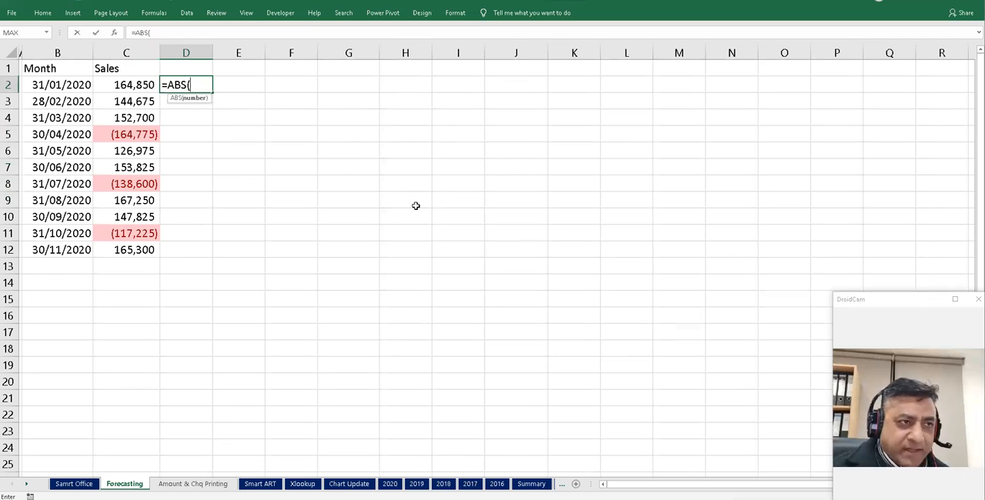
pyautogui.press('Left')
pyautogui.press('Return')
pyautogui.press('Up')
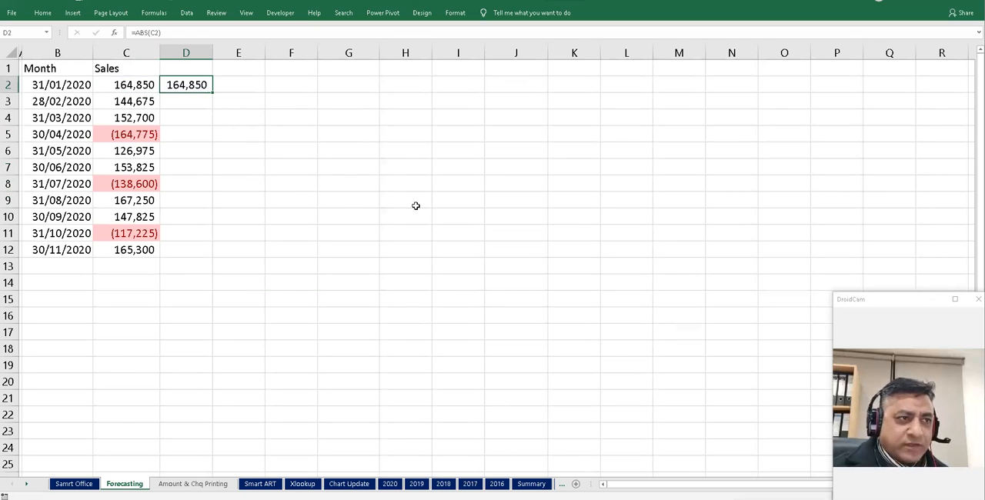
pyautogui.doubleClick(212, 92)
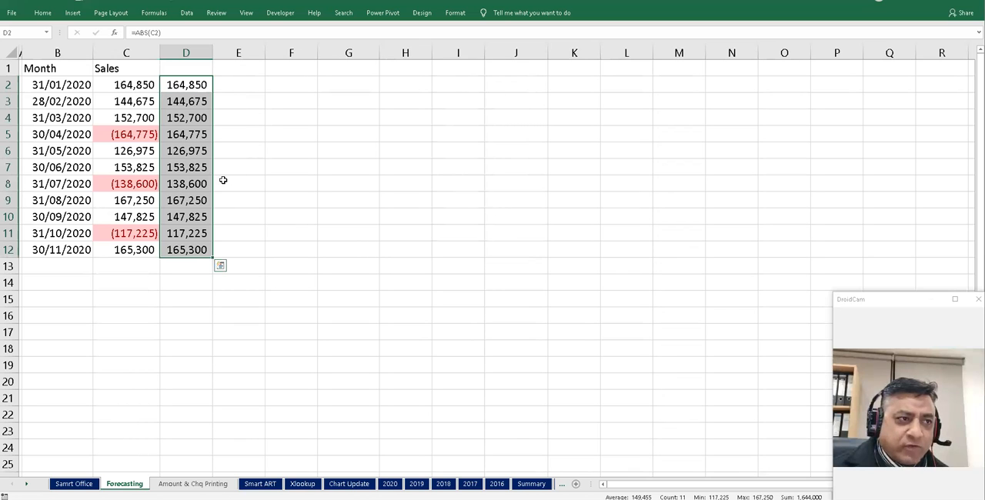
pyautogui.click(192, 136)
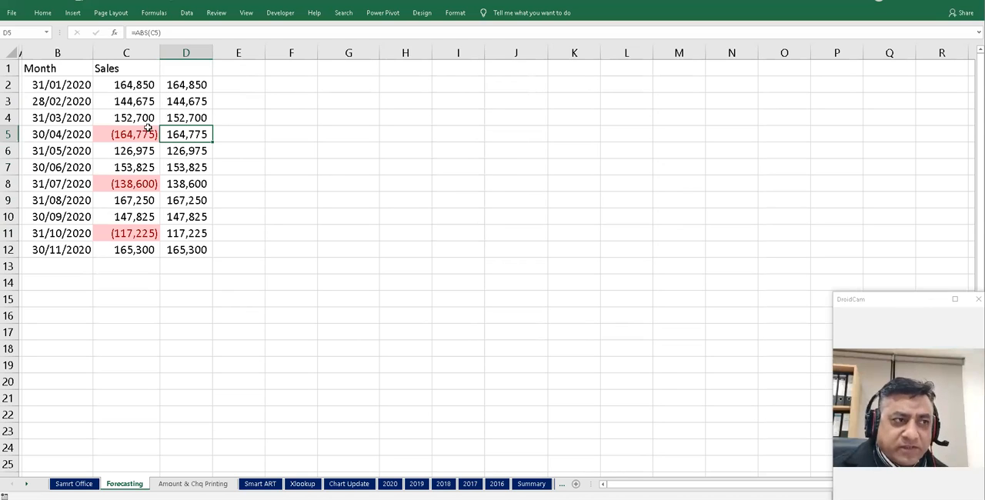
pyautogui.click(189, 85)
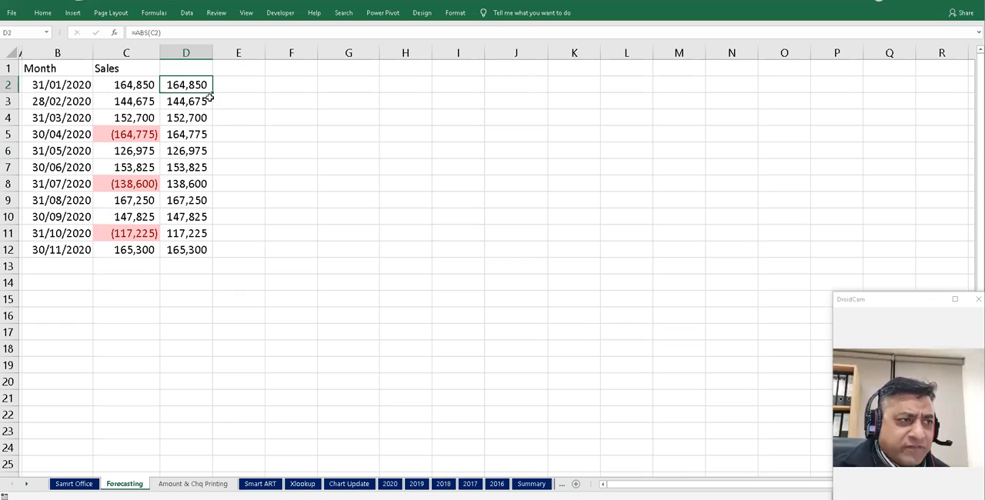
# - Try adding data bars to D2:D12 through Quick Analysis, then undo them
pyautogui.moveTo(177, 88); pyautogui.dragTo(198, 248)
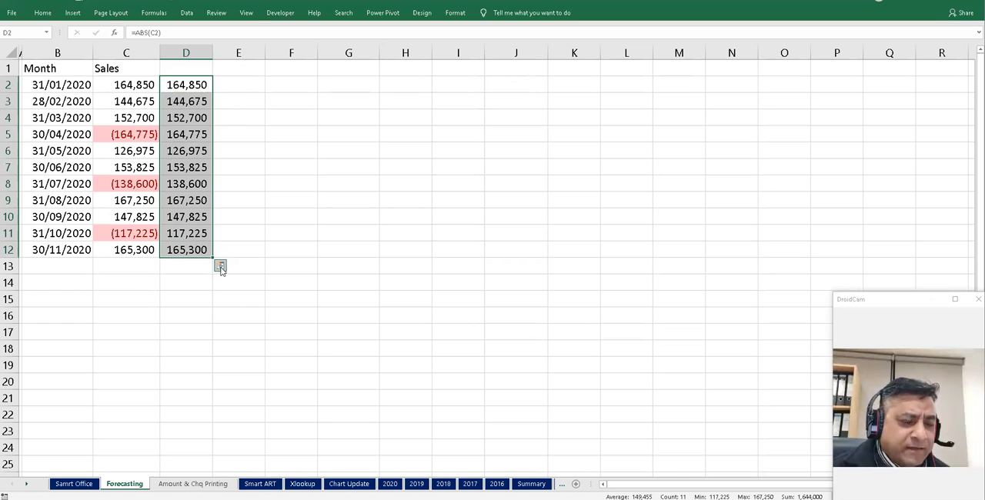
pyautogui.click(222, 266)
pyautogui.click(137, 313)
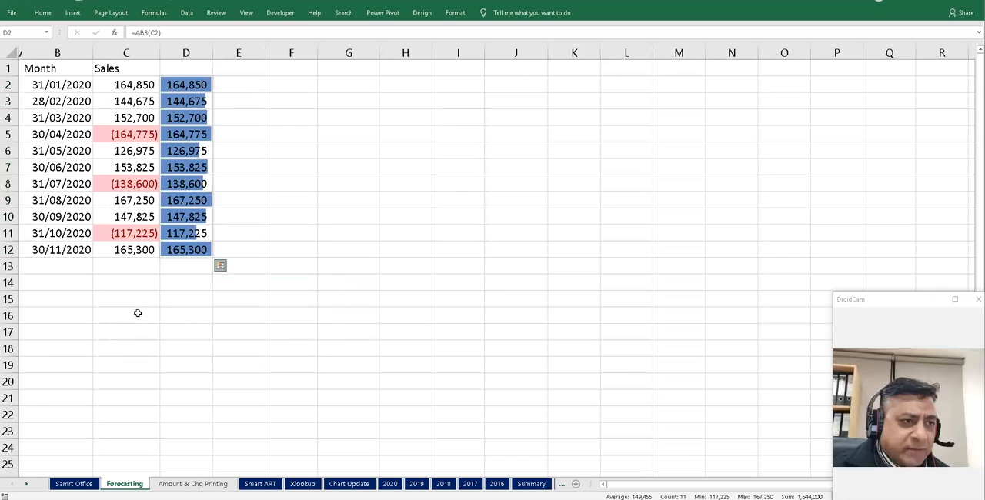
pyautogui.click(249, 120)
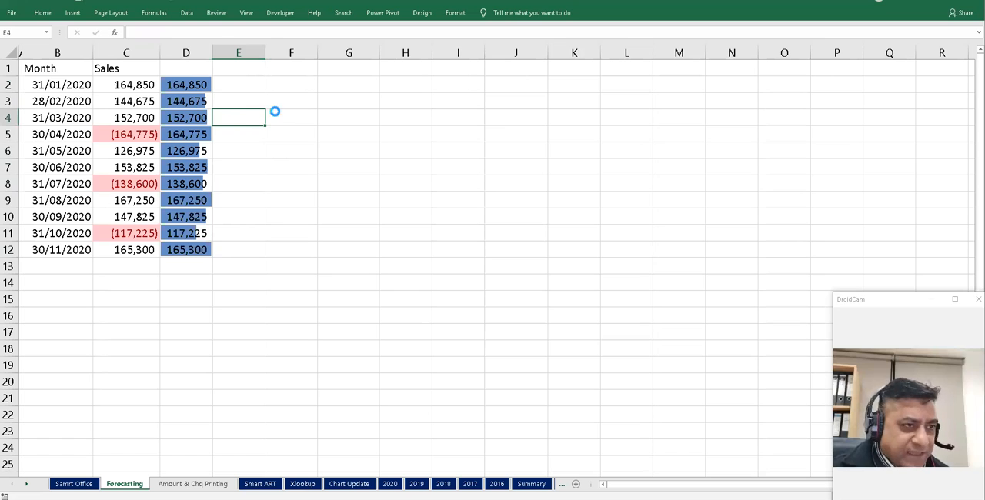
pyautogui.hotkey('ctrl', 'z')
# - Enter =D2 in E2, fill it down to row 12, and add data bars to E2:E12 with Quick Analysis
pyautogui.press('Right')
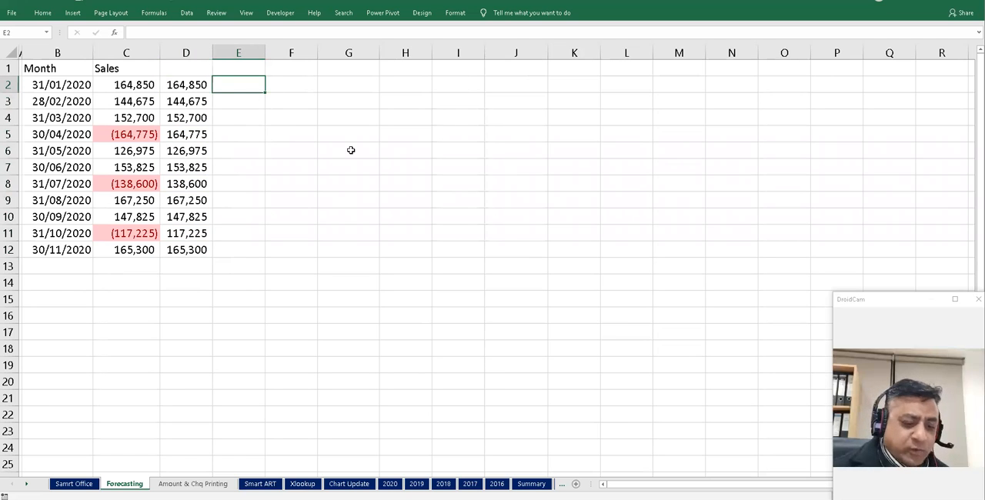
pyautogui.press('Left')
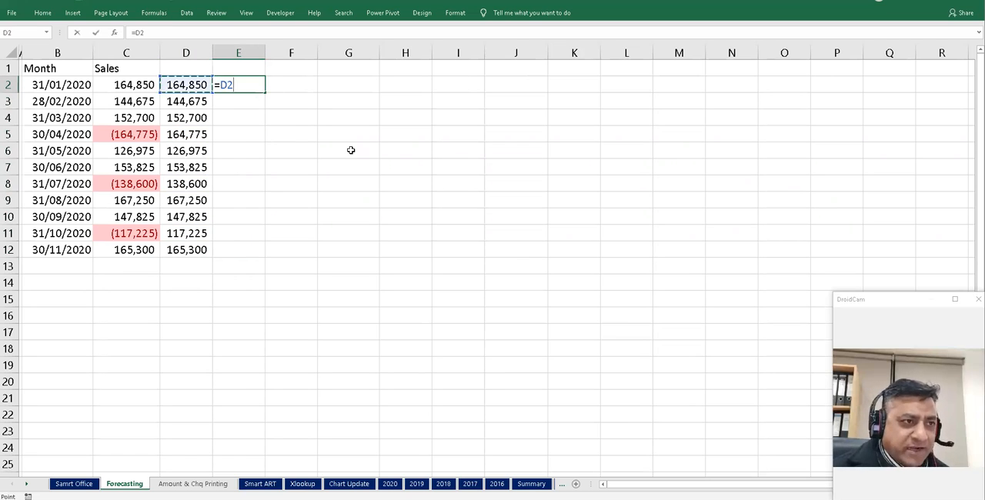
pyautogui.press('Return')
pyautogui.press('Up')
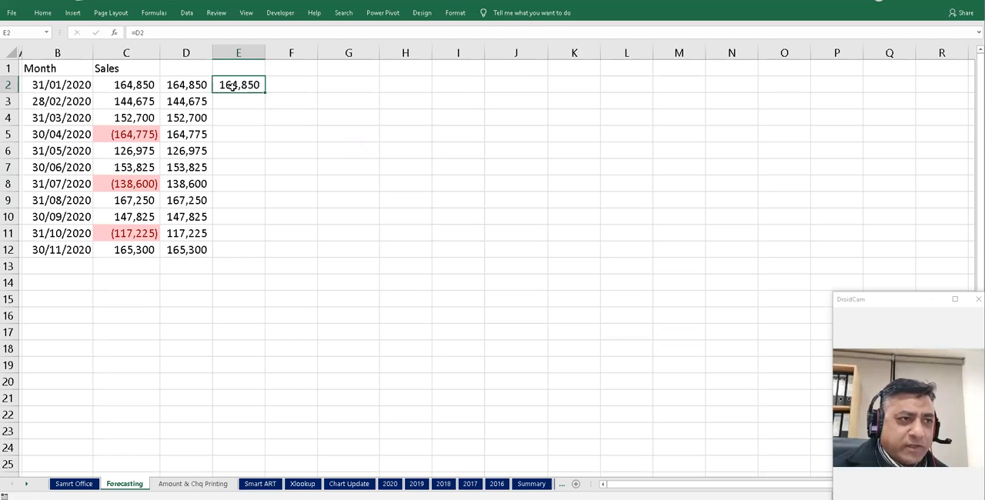
pyautogui.doubleClick(264, 94)
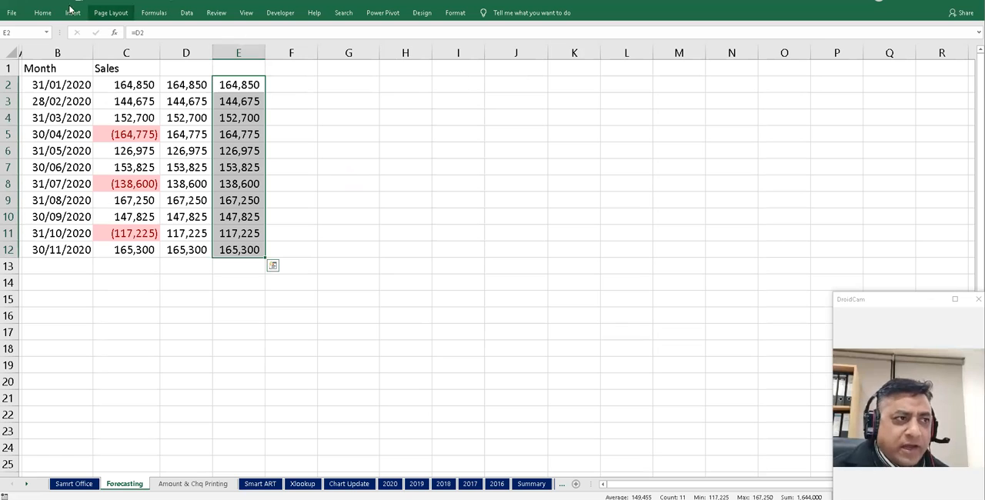
pyautogui.click(272, 265)
pyautogui.click(188, 317)
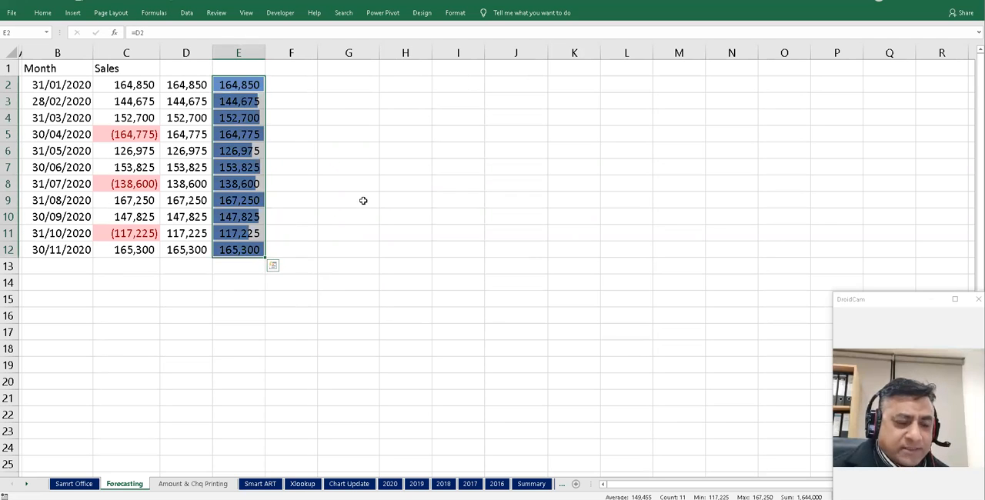
# - Clear the custom number format type for E2:E12 in Format Cells so only the data bars display
pyautogui.moveTo(239, 84); pyautogui.dragTo(238, 249)
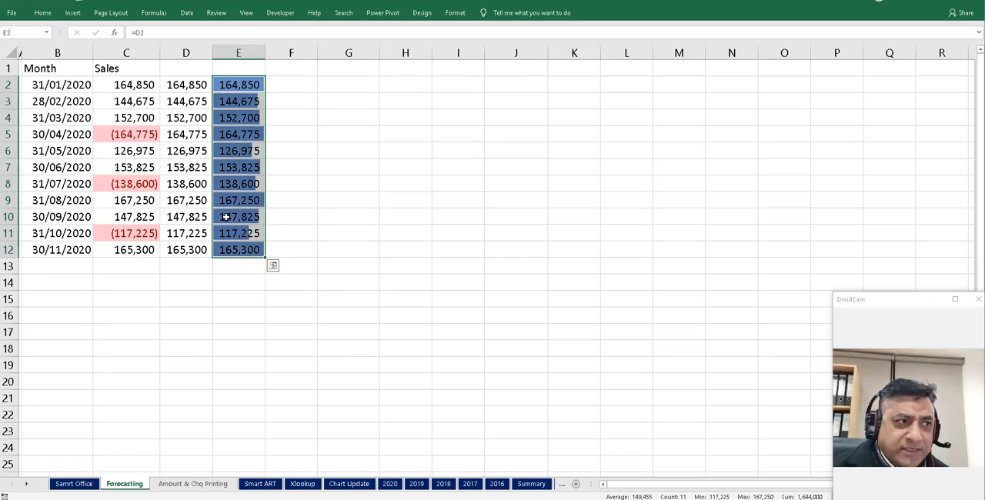
pyautogui.rightClick(230, 118)
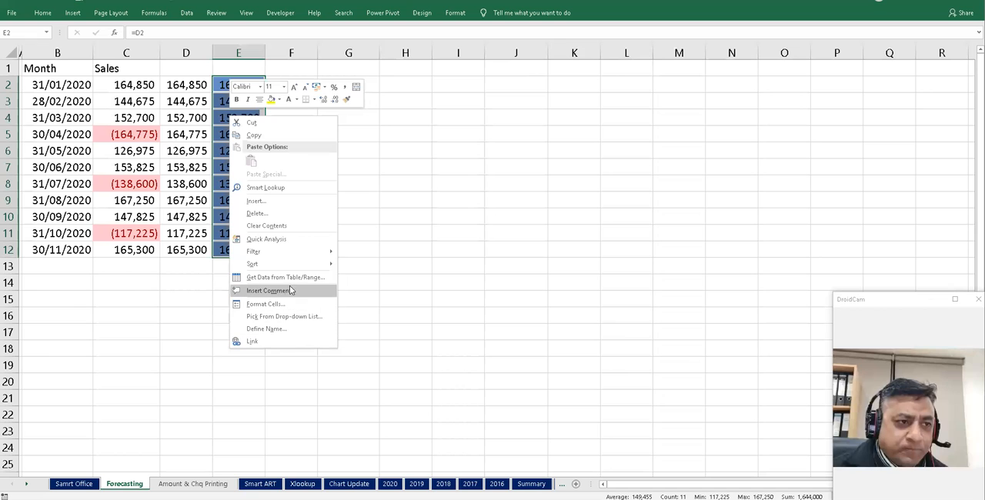
pyautogui.click(292, 305)
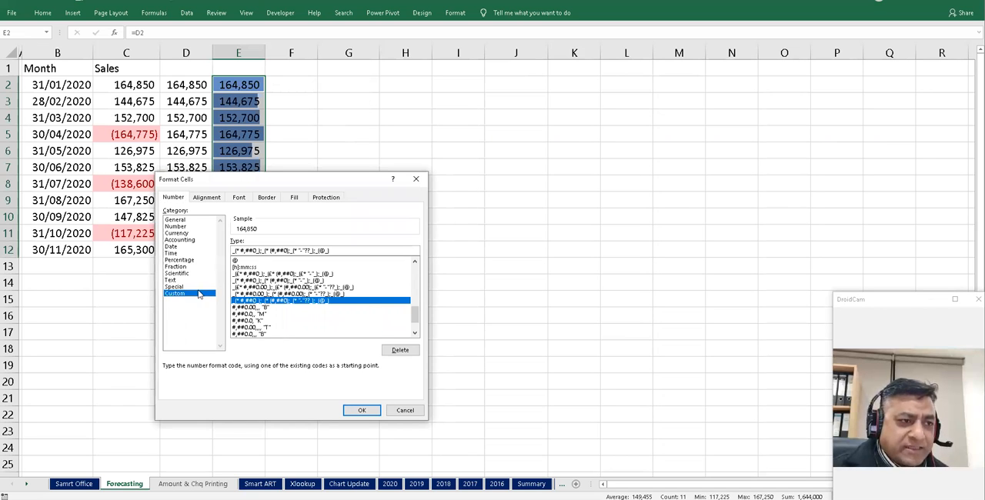
pyautogui.moveTo(343, 251); pyautogui.dragTo(220, 246)
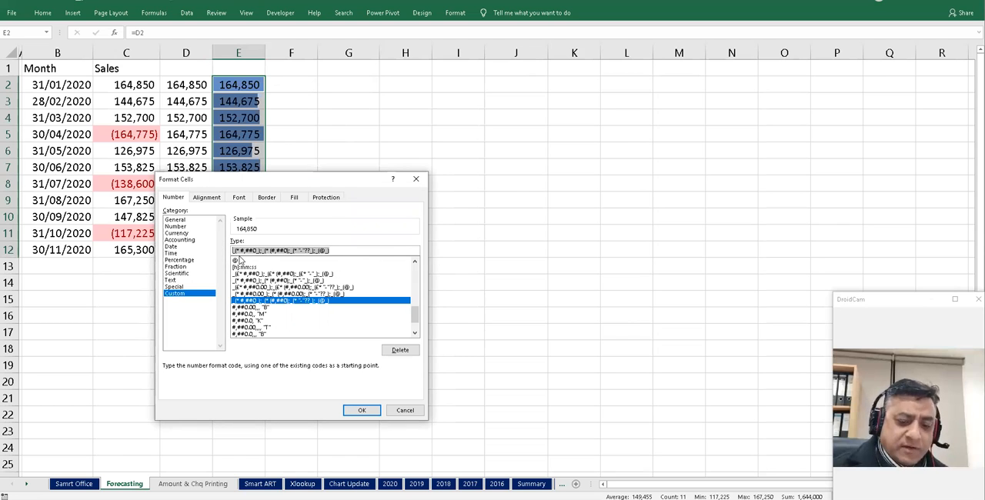
pyautogui.press('BackSpace')
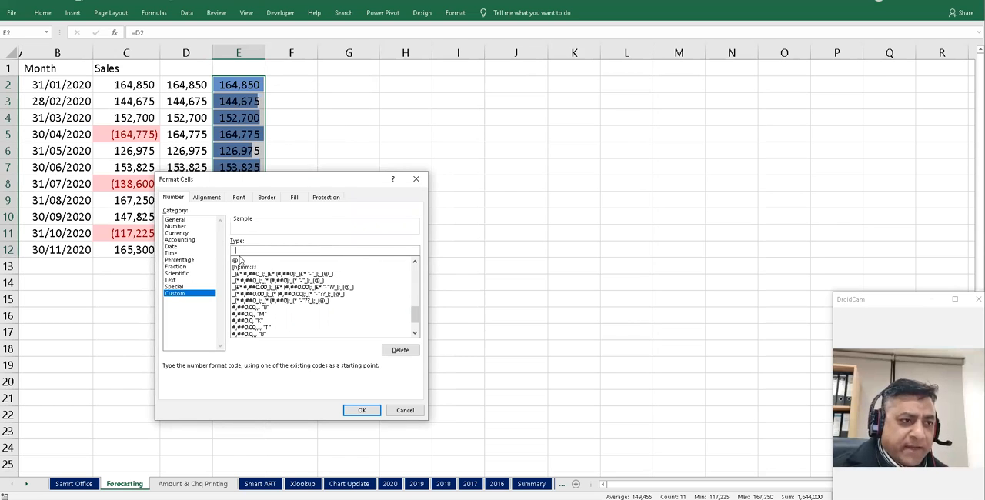
pyautogui.click(361, 410)
pyautogui.click(352, 180)
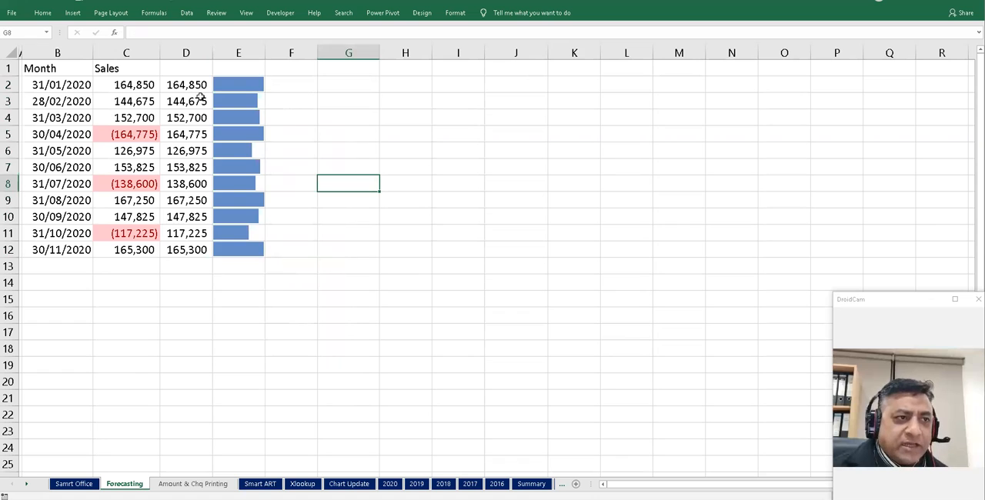
# - Widen column E to lengthen the data bars
pyautogui.click(186, 85)
pyautogui.moveTo(267, 48); pyautogui.dragTo(292, 49)
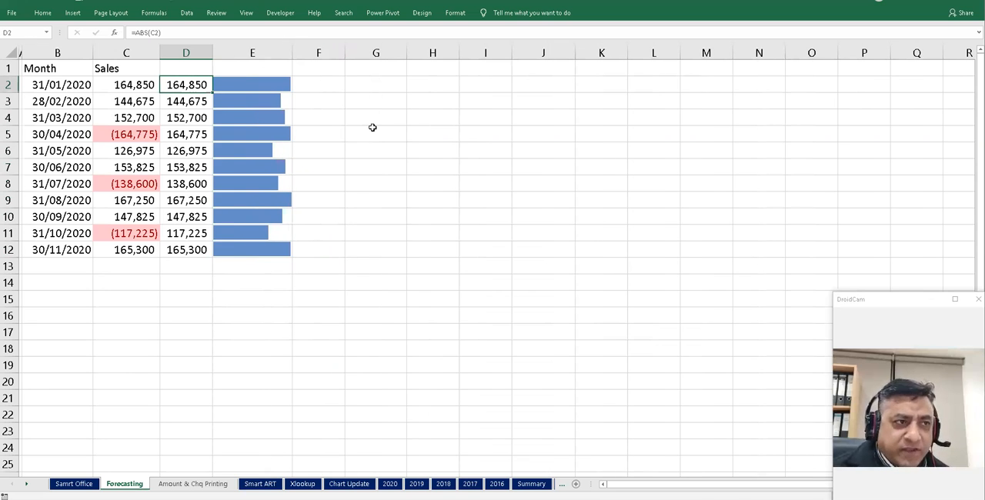
# - Overwrite the formula in D2 with the value 80000
pyautogui.press('F2')
pyautogui.press('Escape')
pyautogui.write('80,00')
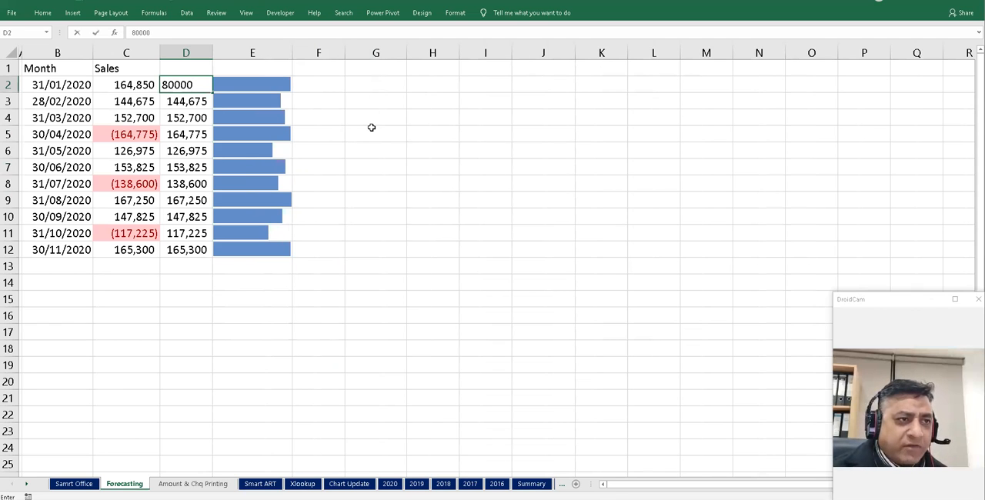
pyautogui.write('0')
pyautogui.press('Return')
# - Overwrite the formula in D9 with the value 120000
pyautogui.press('Down')
pyautogui.press('Down')
pyautogui.press('Down')
pyautogui.press('Down')
pyautogui.press('Down')
pyautogui.press('Down')
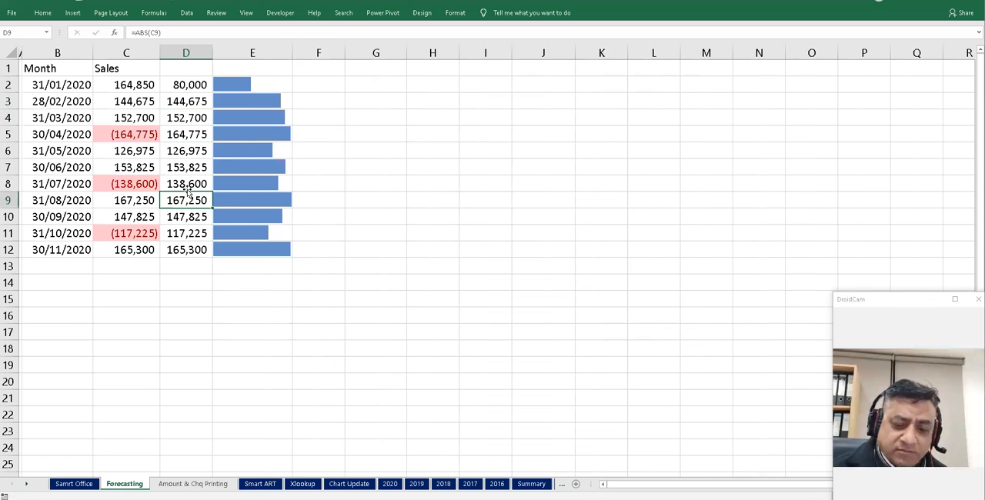
pyautogui.write('12')
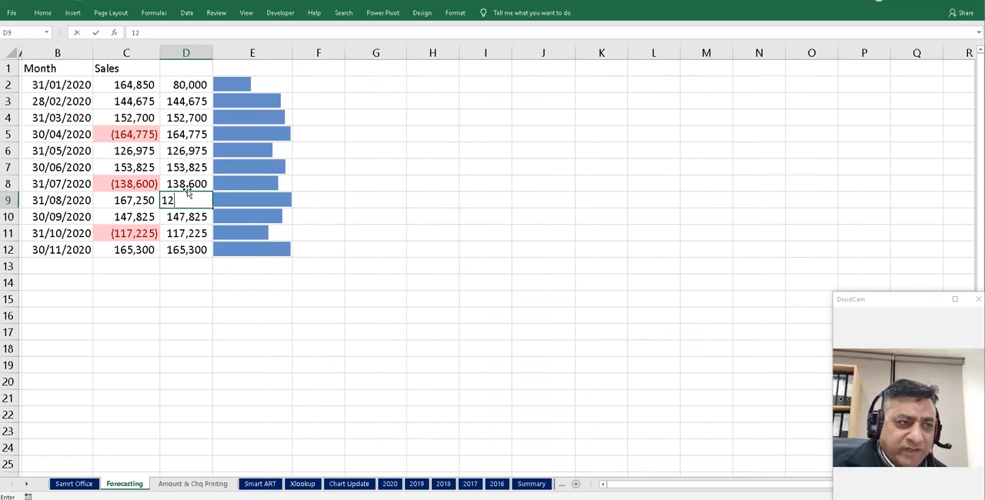
pyautogui.write('0,000')
pyautogui.press('Return')
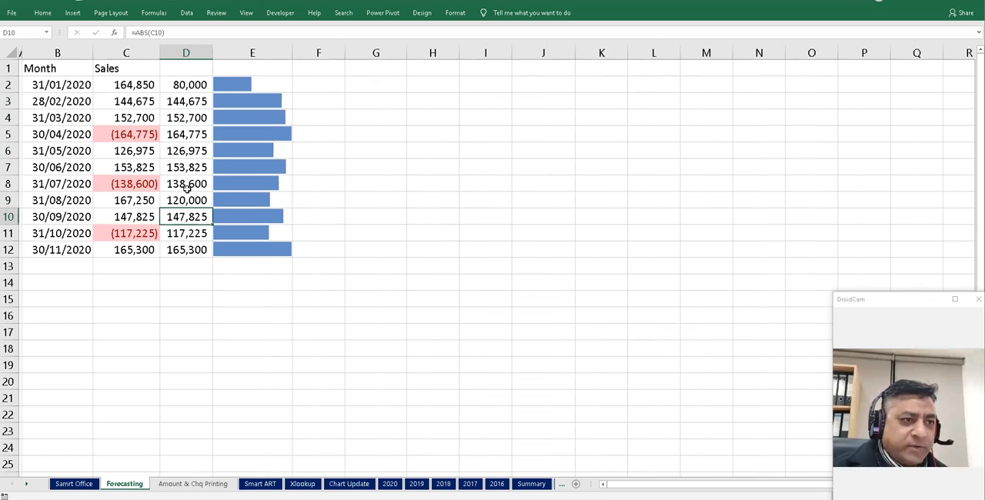
# - Edit D2 and change its value to 680000
pyautogui.click(189, 84)
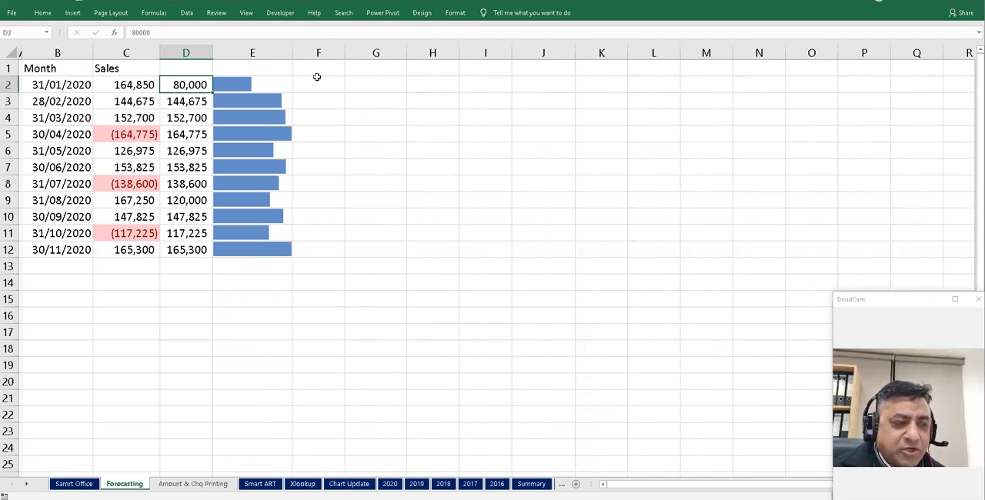
pyautogui.hotkey('shift', 'Down')
pyautogui.hotkey('shift', 'Down')
pyautogui.hotkey('shift', 'Down')
pyautogui.hotkey('shift', 'Down')
pyautogui.hotkey('shift', 'Down')
pyautogui.hotkey('shift', 'Down')
pyautogui.hotkey('shift', 'Down')
pyautogui.hotkey('shift', 'Down')
pyautogui.hotkey('shift', 'Down')
pyautogui.hotkey('shift', 'Down')
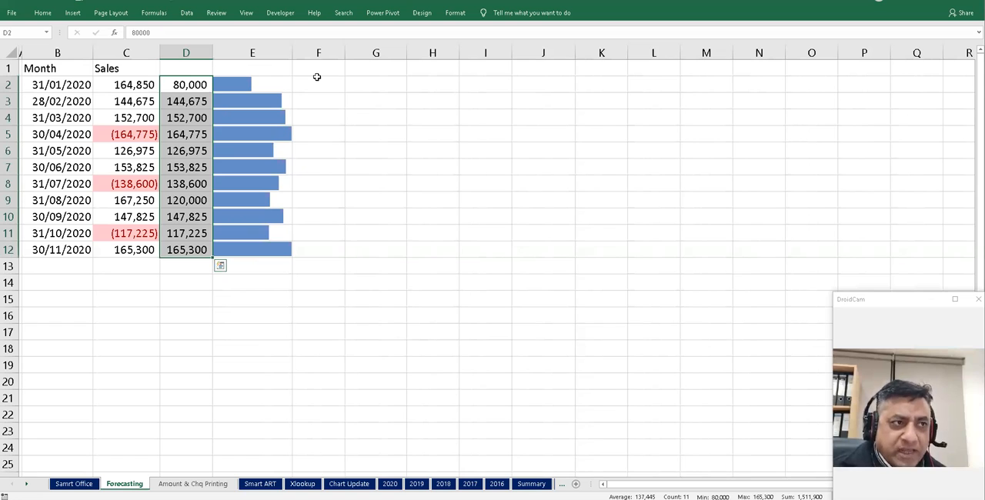
pyautogui.press('Down')
pyautogui.press('Up')
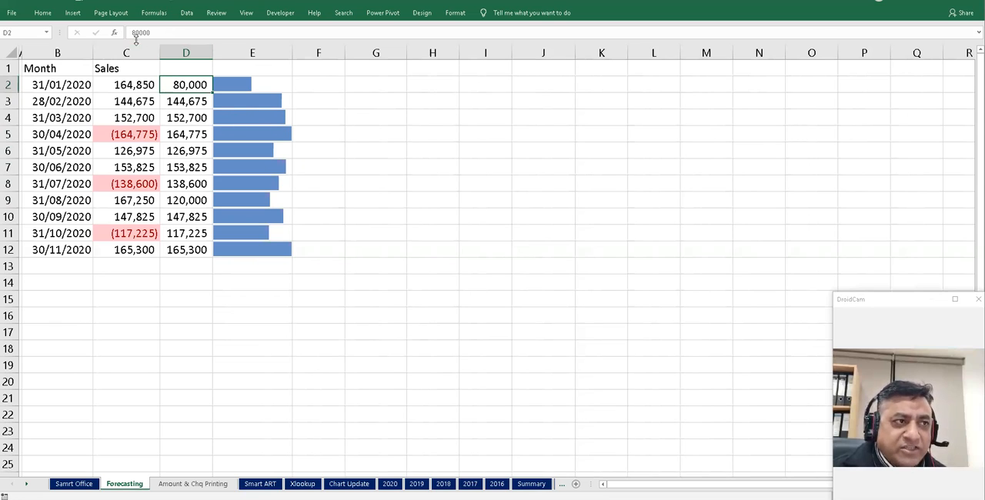
pyautogui.press('F2')
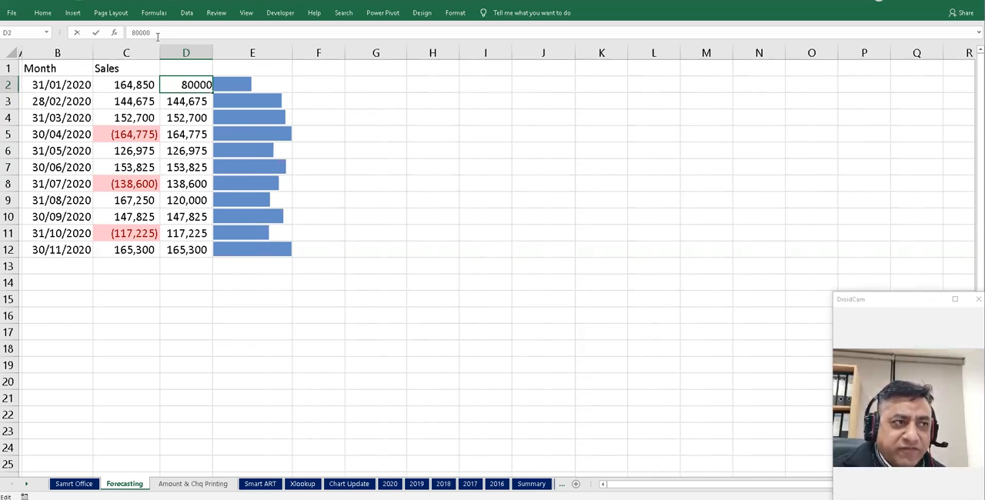
pyautogui.write('5')
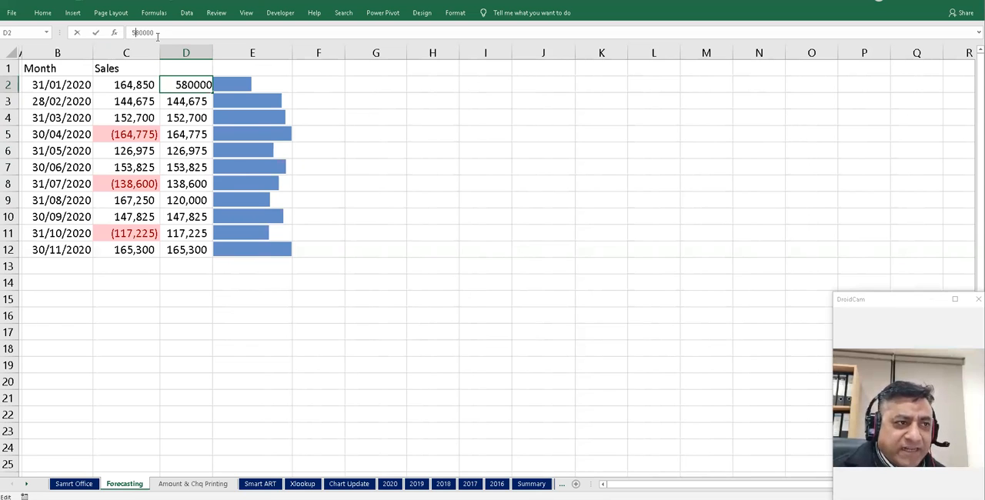
pyautogui.press('BackSpace')
pyautogui.write('6')
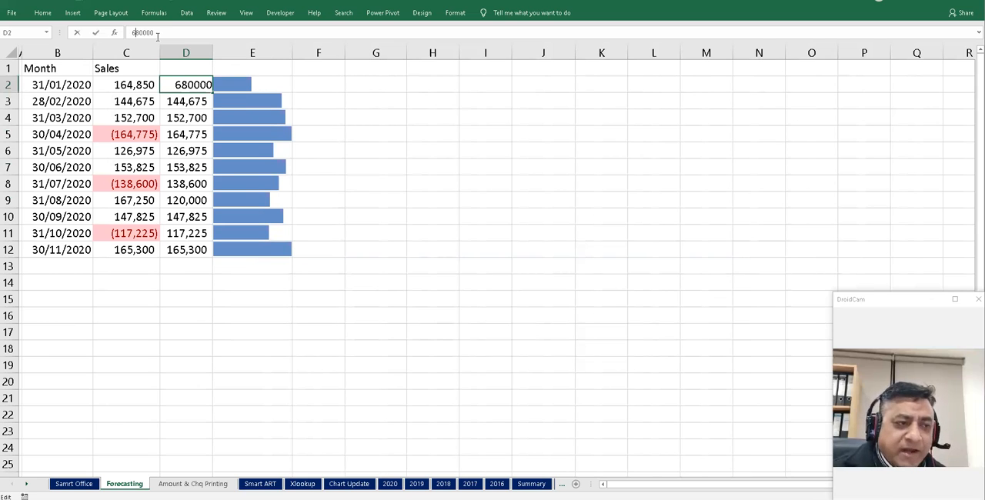
pyautogui.press('Return')
# - Change the value in D2 to 380000 through the formula bar
pyautogui.click(196, 85)
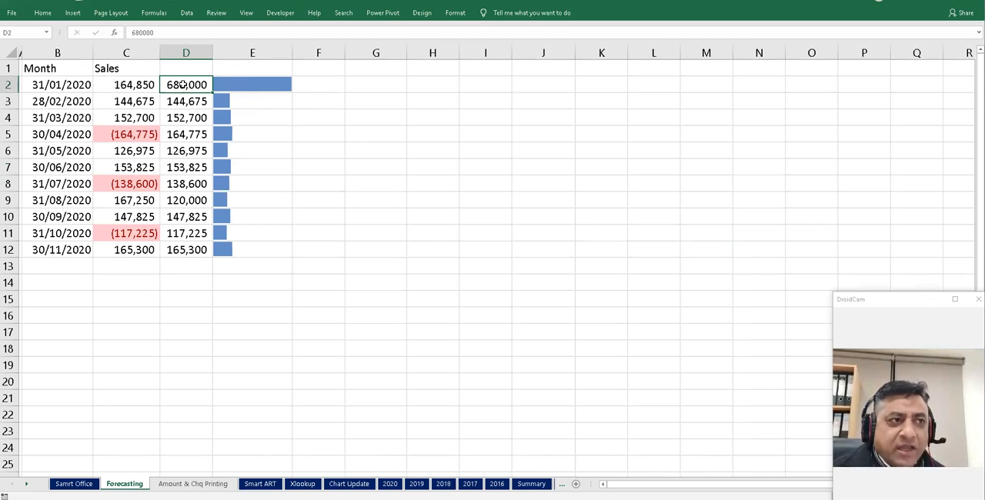
pyautogui.click(134, 32)
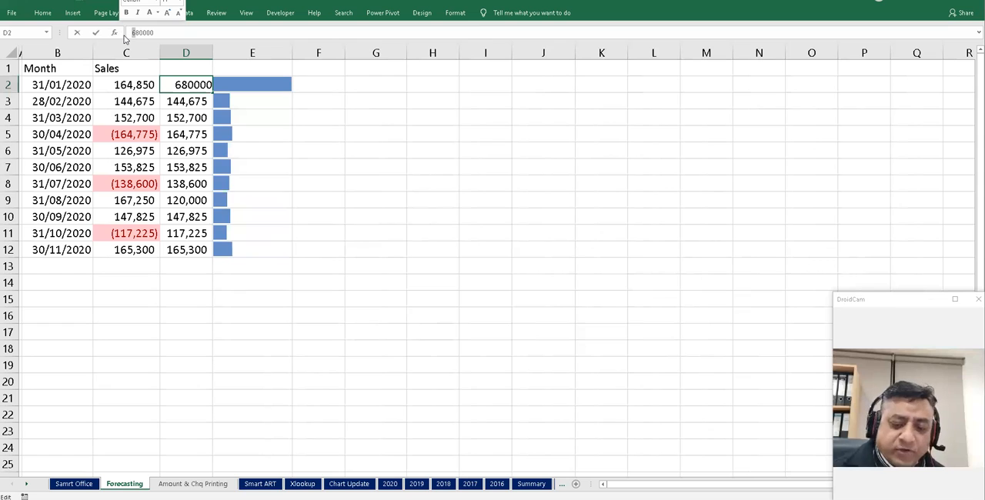
pyautogui.write('3')
pyautogui.press('Return')
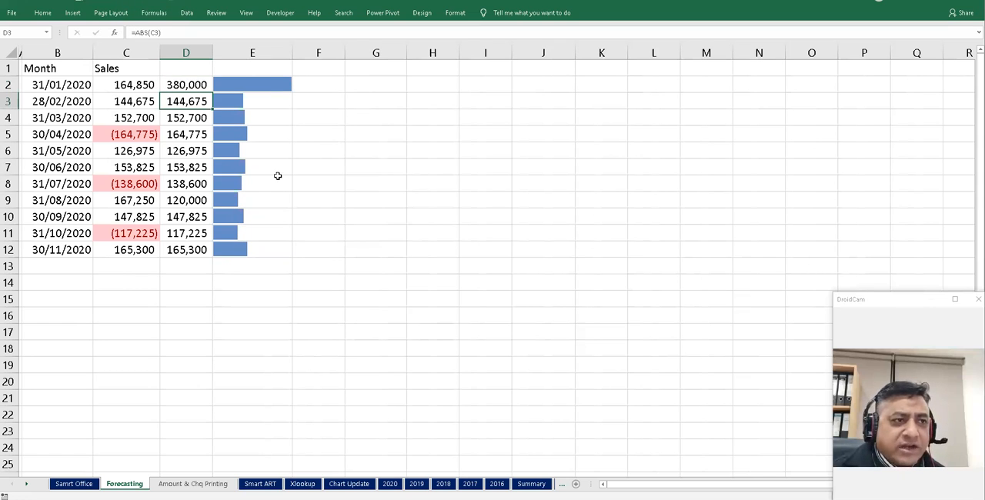
# - Copy D2:D12 and paste it as values over the Sales figures in C2:C12
pyautogui.click(189, 85)
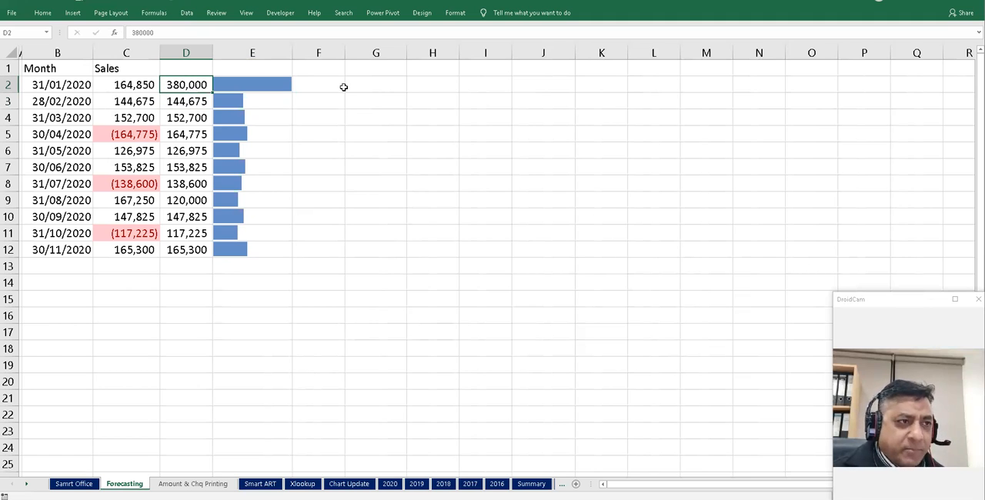
pyautogui.hotkey('shift', 'Down')
pyautogui.hotkey('shift', 'Down')
pyautogui.hotkey('shift', 'Down')
pyautogui.hotkey('shift', 'Down')
pyautogui.hotkey('shift', 'Down')
pyautogui.hotkey('shift', 'Down')
pyautogui.hotkey('shift', 'Down')
pyautogui.hotkey('shift', 'Down')
pyautogui.hotkey('shift', 'Down')
pyautogui.hotkey('shift', 'Down')
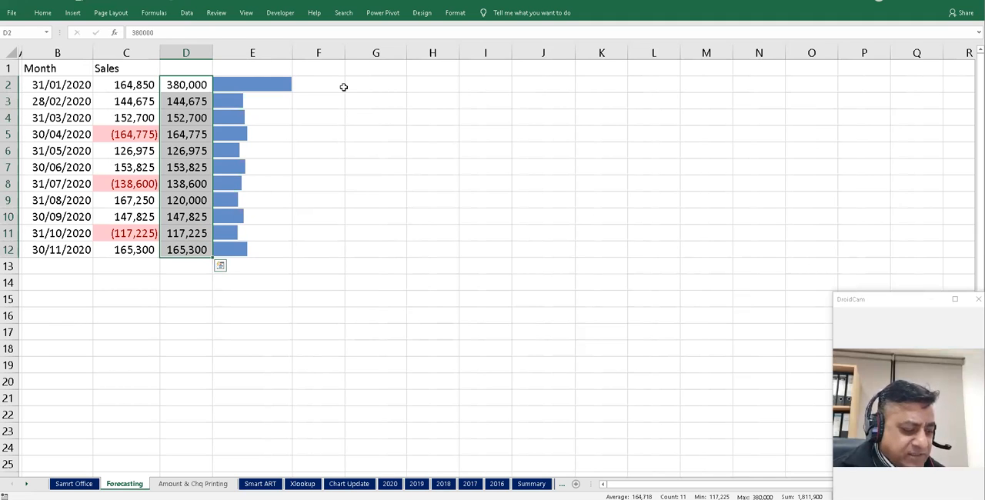
pyautogui.hotkey('ctrl', 'c')
pyautogui.click(128, 84)
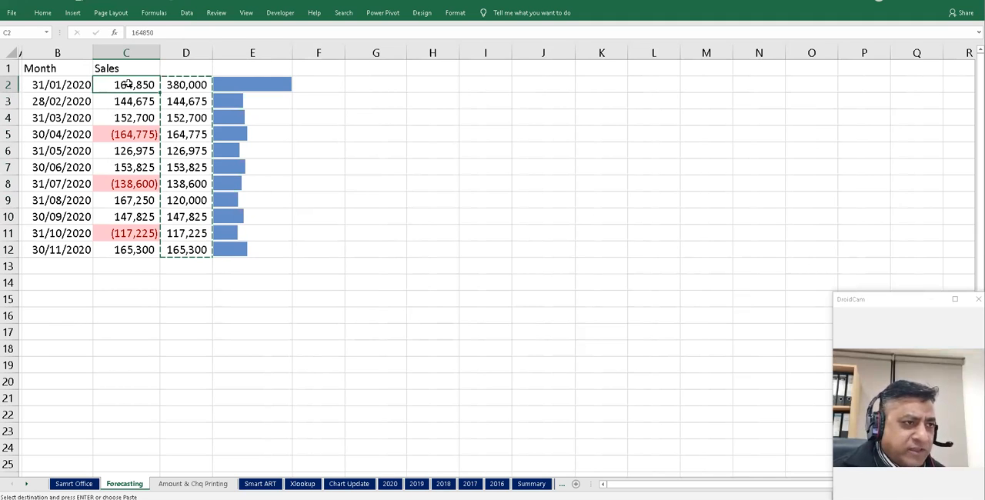
pyautogui.rightClick(129, 84)
pyautogui.click(163, 127)
# - Clear the helper columns D2:E12
pyautogui.moveTo(198, 85); pyautogui.dragTo(257, 250)
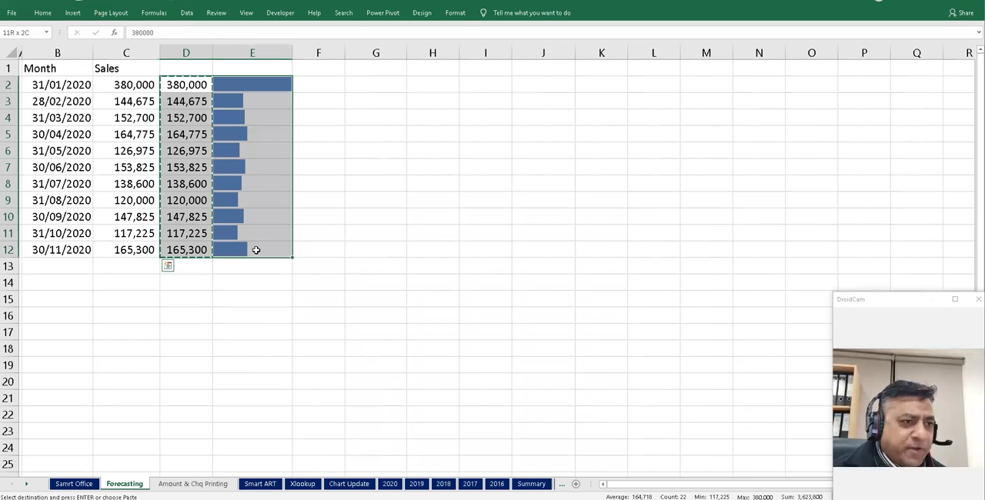
pyautogui.press('Delete')
pyautogui.click(206, 185)
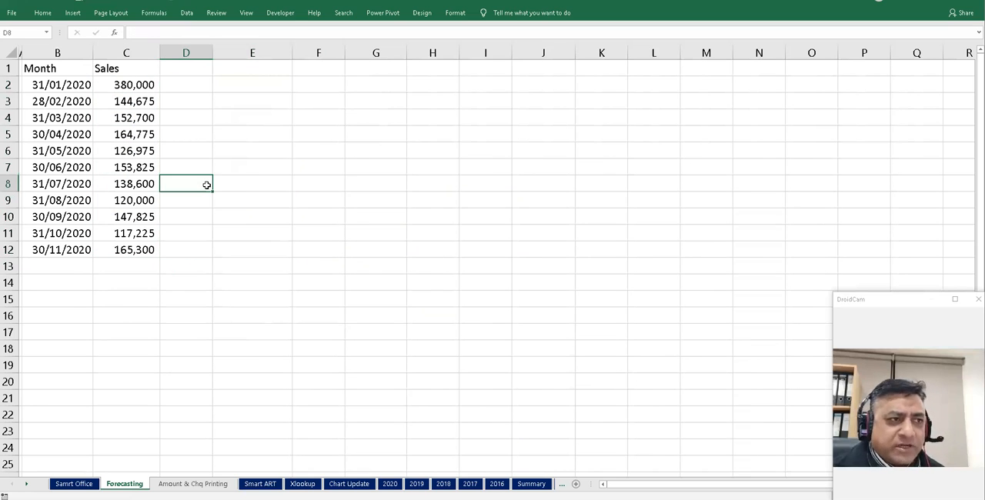
# - Center the Month and Sales headers in B1:C1
pyautogui.moveTo(62, 70); pyautogui.dragTo(125, 69)
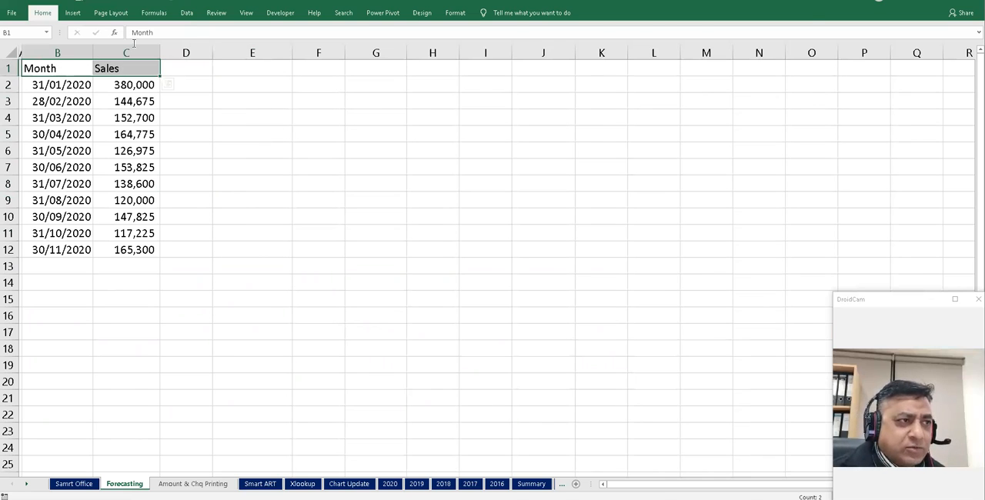
pyautogui.click(220, 165)
# - Format B1:C12 as a table with headers
pyautogui.moveTo(55, 67); pyautogui.dragTo(133, 248)
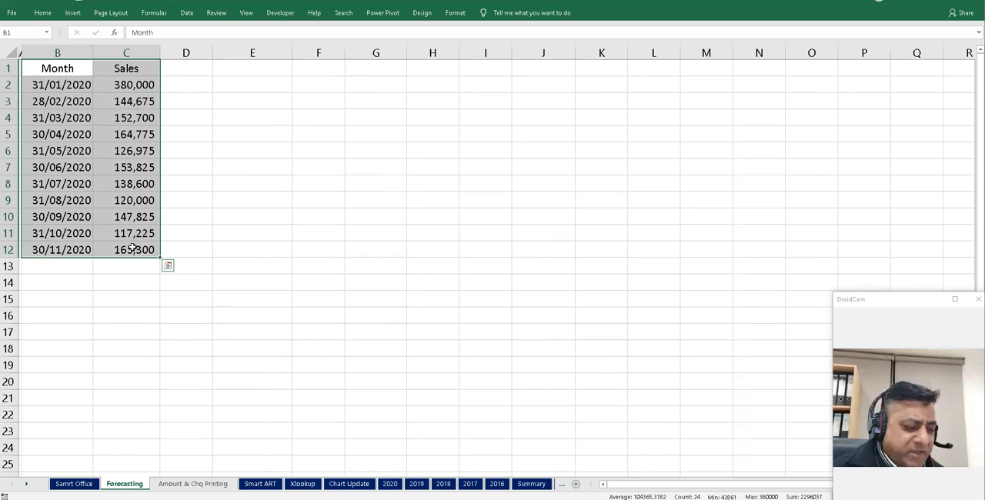
pyautogui.hotkey('ctrl', 't')
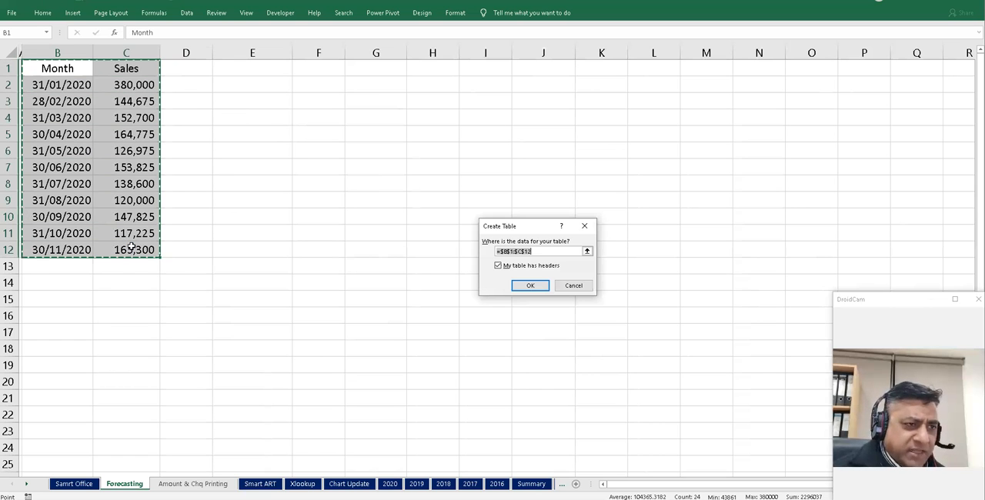
pyautogui.click(532, 285)
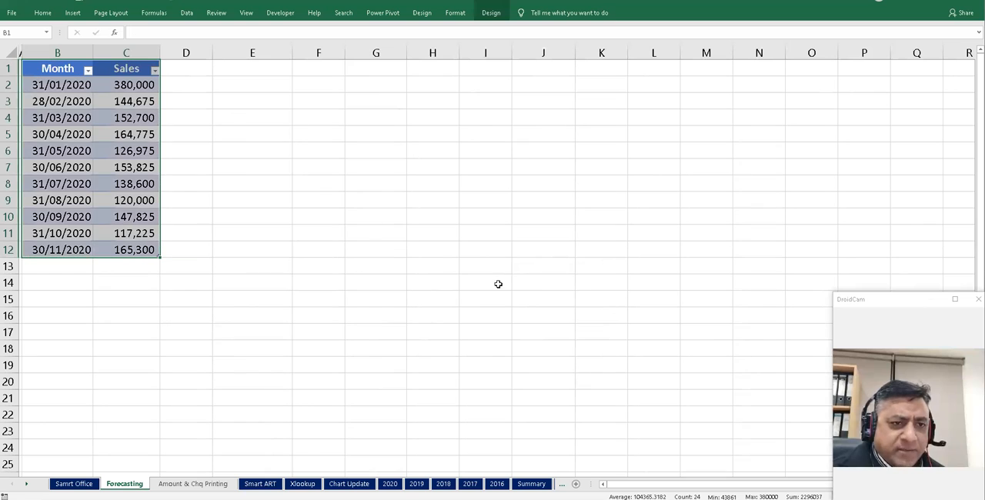
# - Convert the table back to a normal range, keeping its styling
pyautogui.click(116, 167)
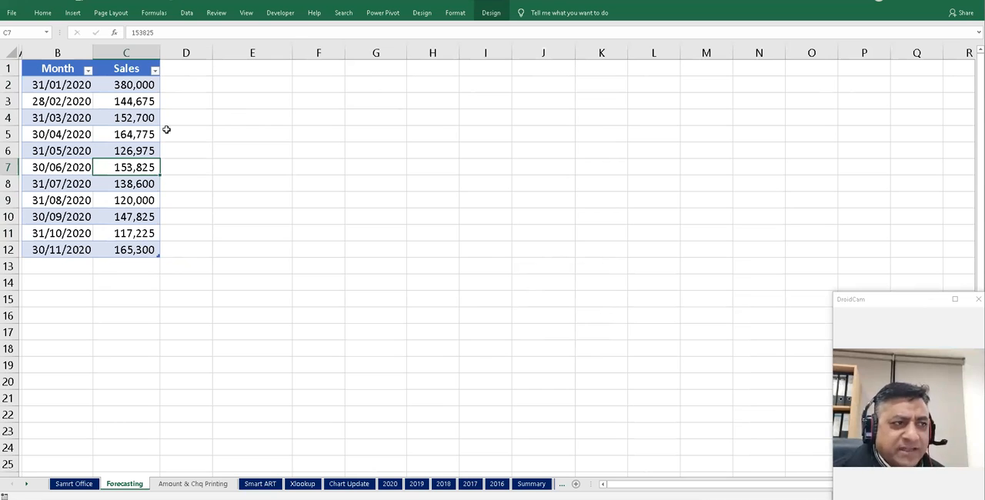
pyautogui.click(491, 12)
pyautogui.click(89, 52)
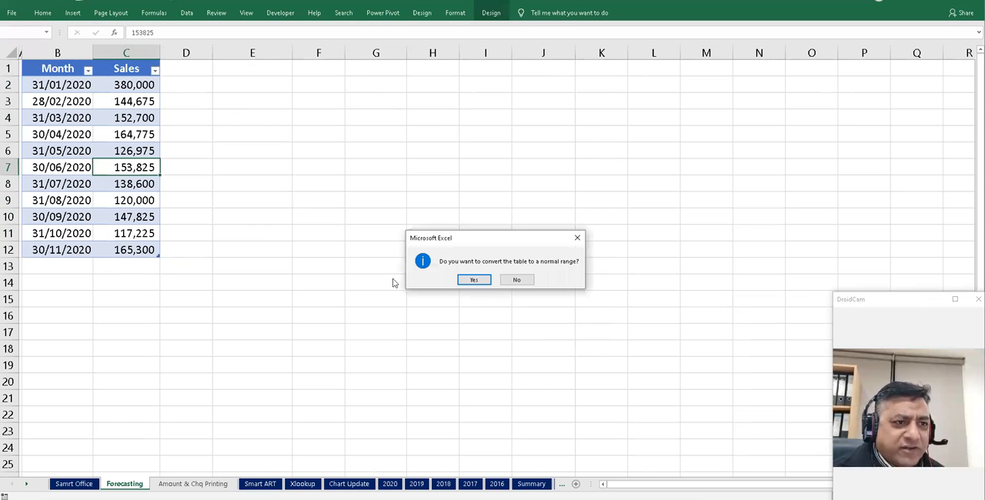
pyautogui.click(474, 281)
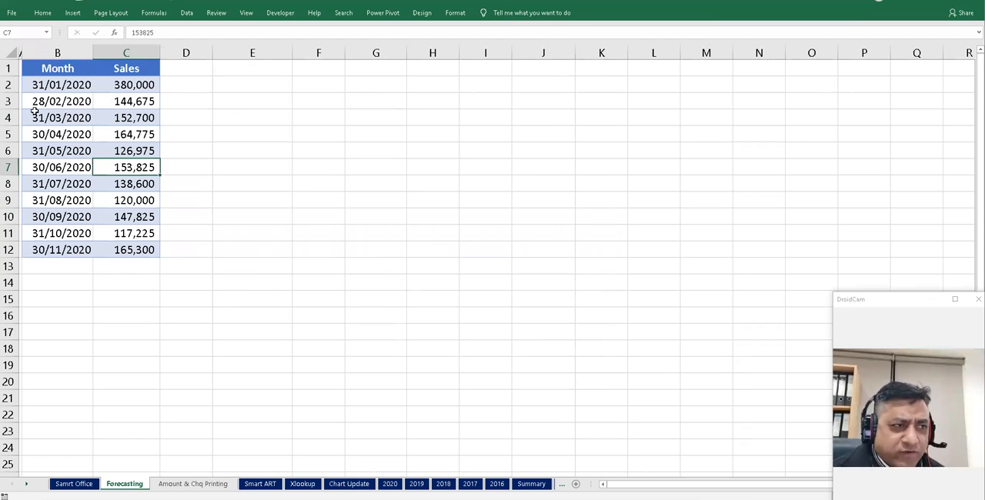
# - Select B1:C12 and open the Forecast Sheet dialog
pyautogui.moveTo(57, 71); pyautogui.dragTo(135, 248)
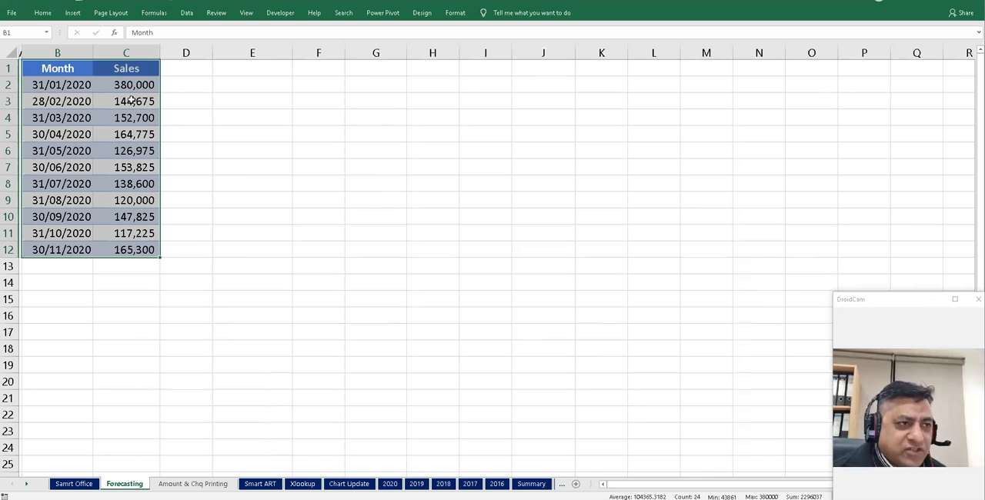
pyautogui.click(187, 14)
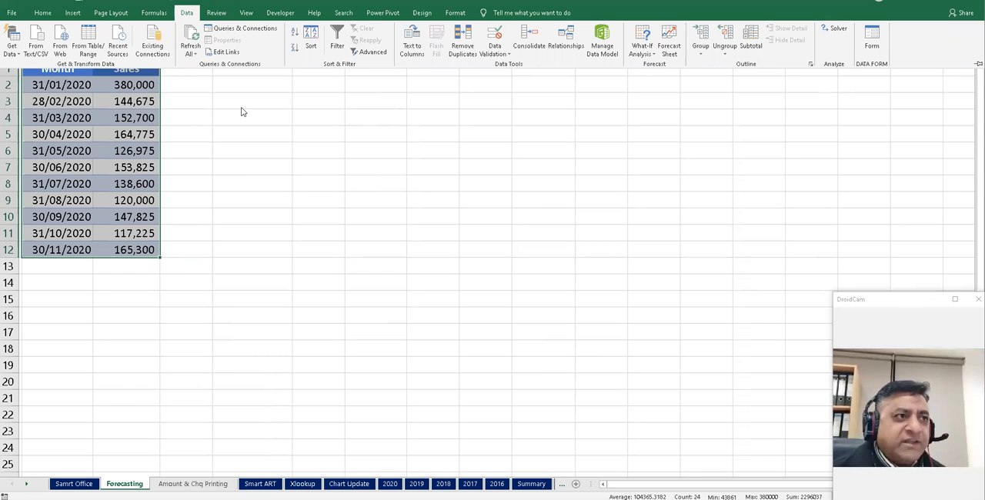
pyautogui.doubleClick(189, 13)
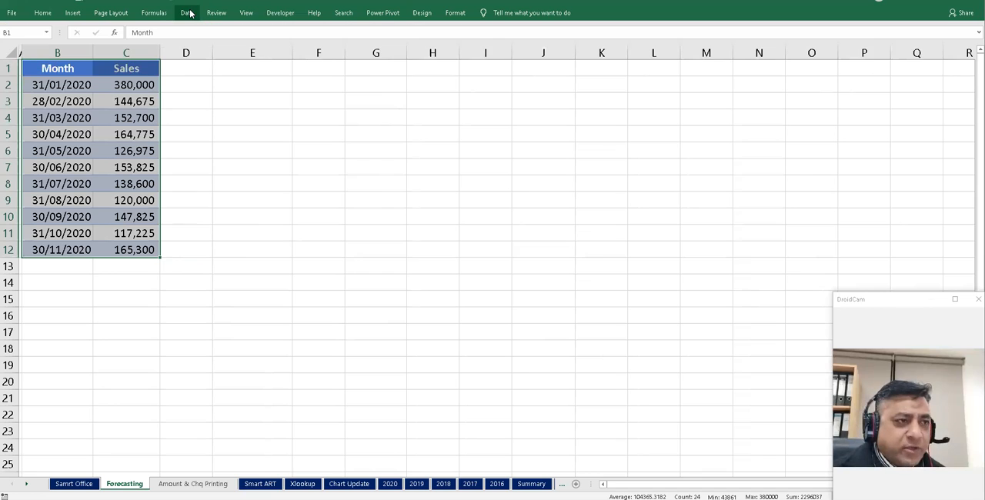
pyautogui.click(190, 13)
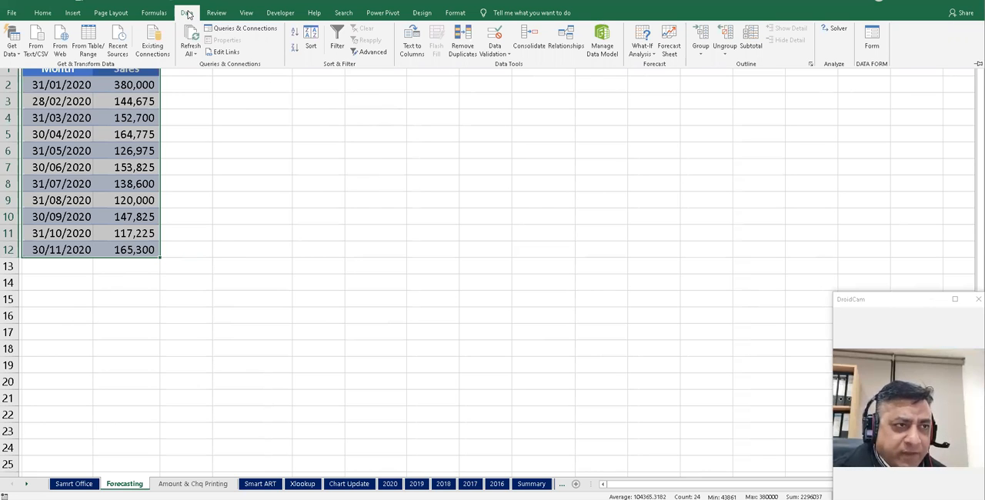
pyautogui.click(104, 158)
pyautogui.moveTo(47, 71); pyautogui.dragTo(148, 248)
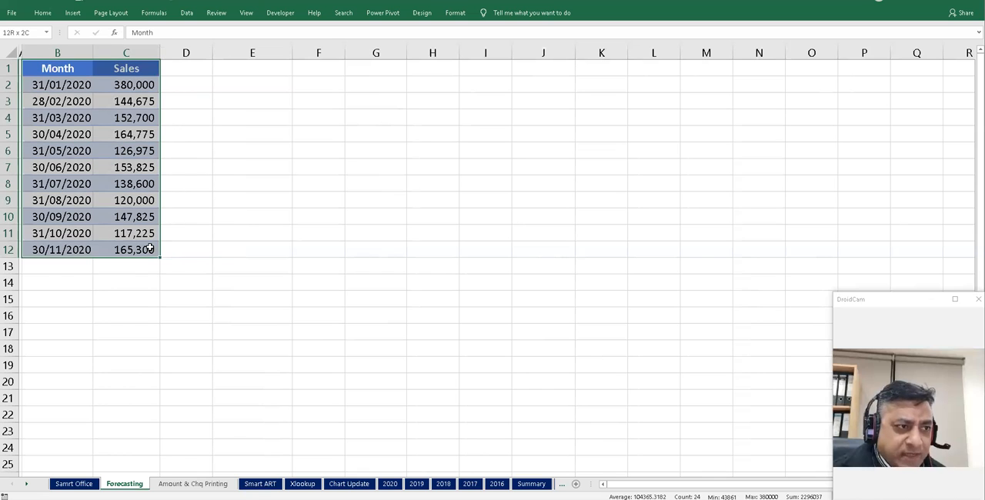
pyautogui.click(186, 13)
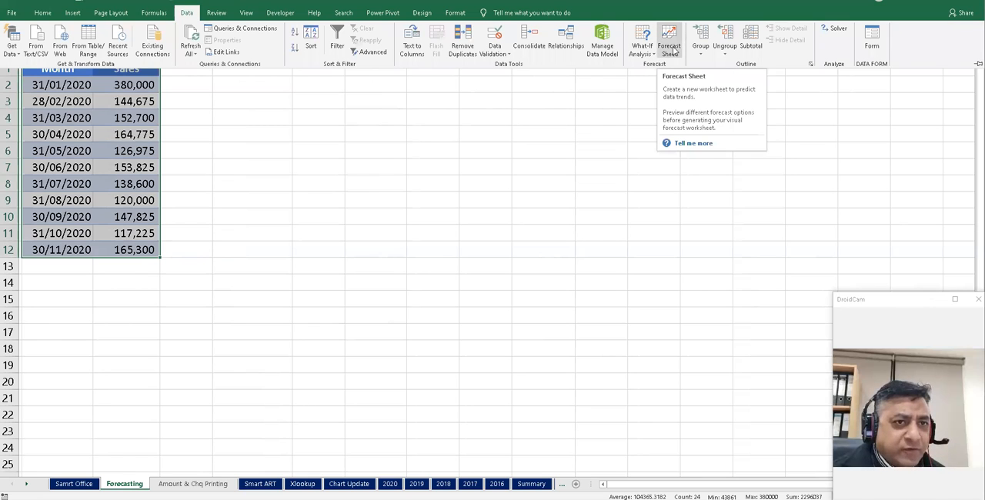
pyautogui.click(671, 49)
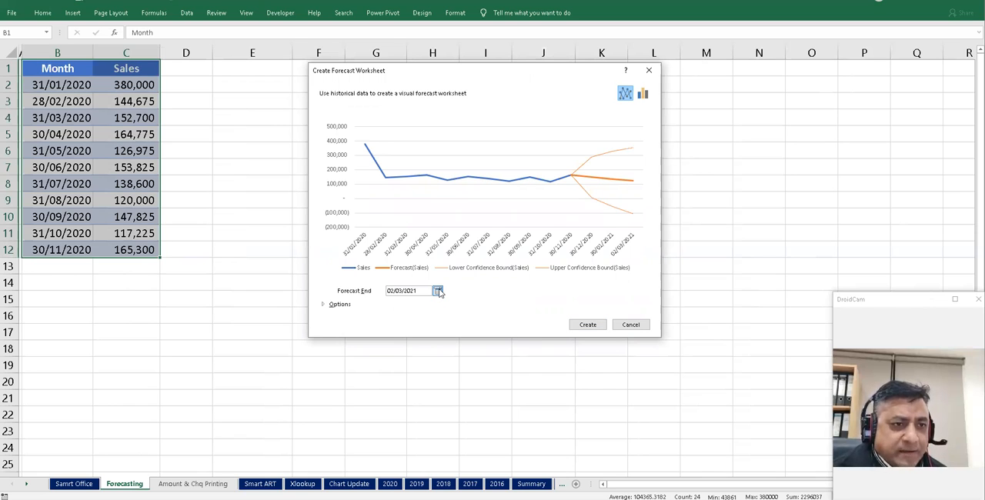
# - Set the forecast end date to 31/08/2021 using the calendar picker
pyautogui.click(438, 292)
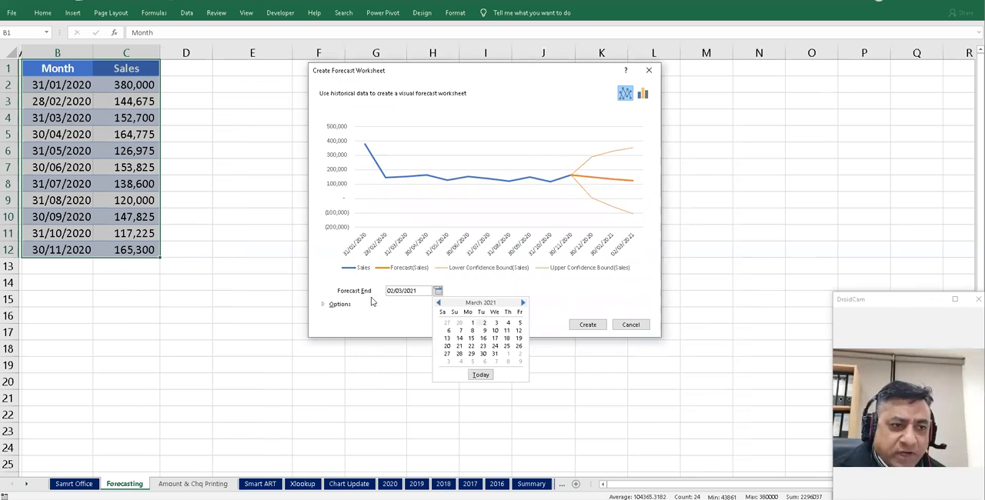
pyautogui.click(524, 304)
pyautogui.click(523, 304)
pyautogui.click(524, 304)
pyautogui.click(523, 304)
pyautogui.click(523, 304)
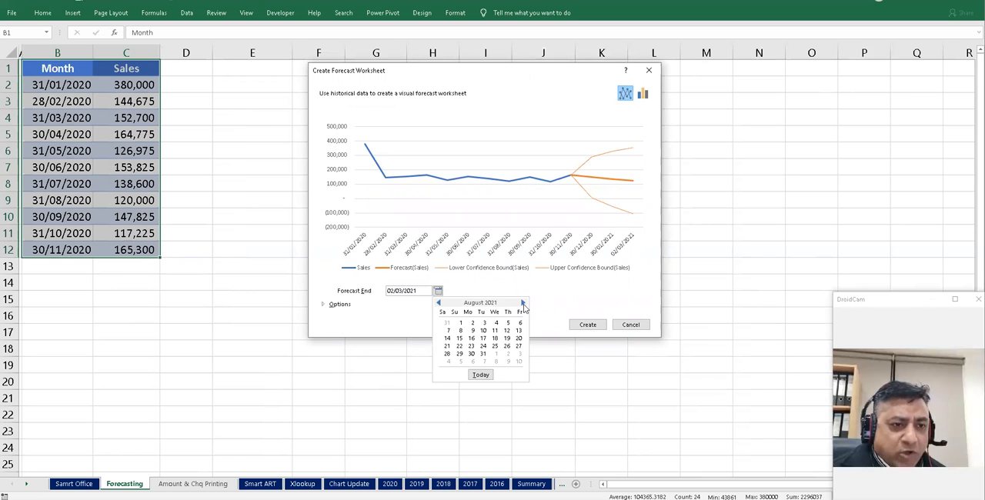
pyautogui.click(482, 353)
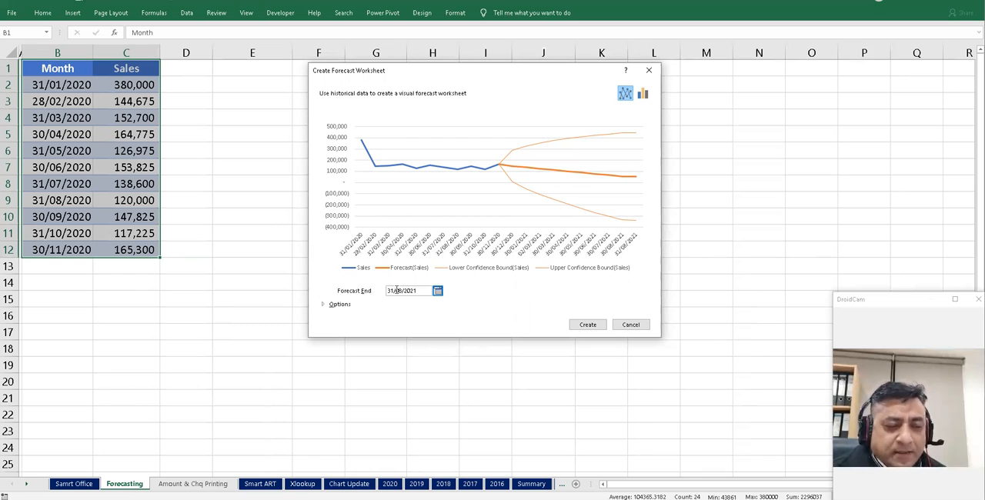
# - Expand the forecast options and set the confidence interval to 95%
pyautogui.click(324, 305)
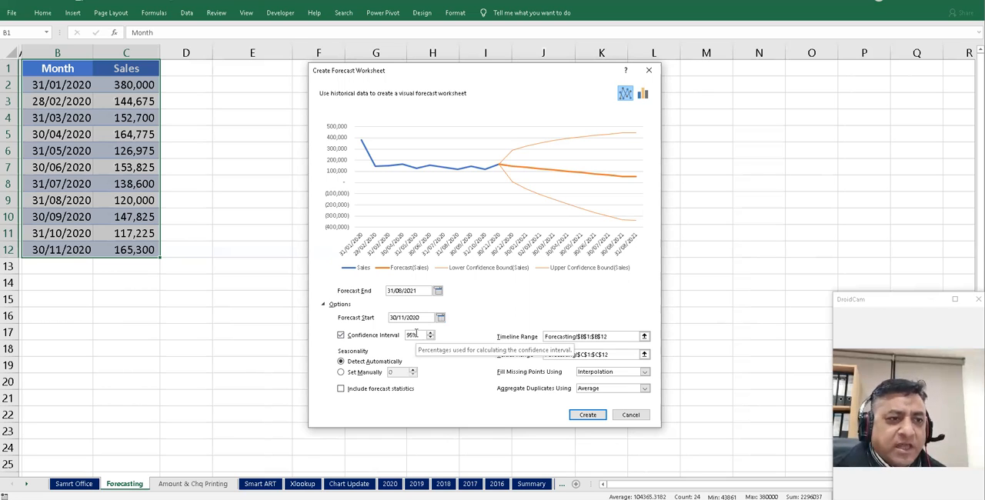
pyautogui.moveTo(410, 336); pyautogui.dragTo(414, 336)
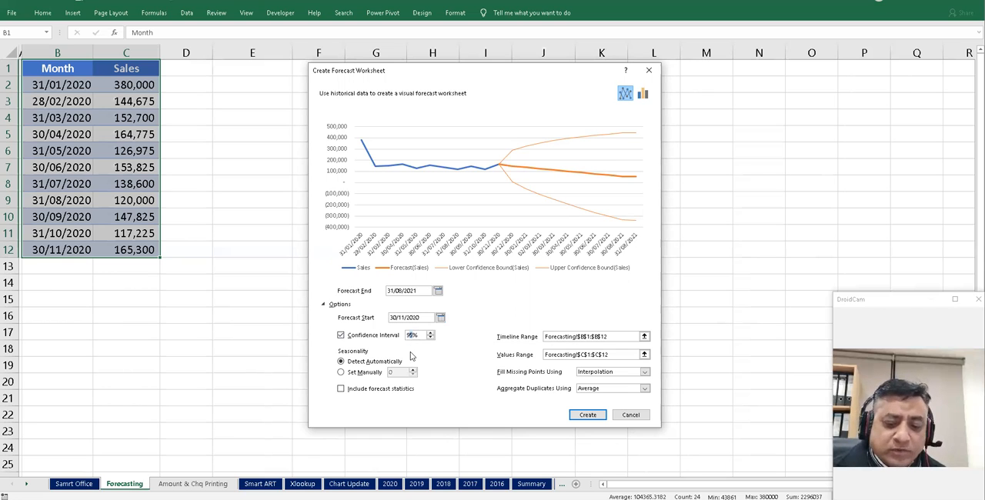
pyautogui.write('0')
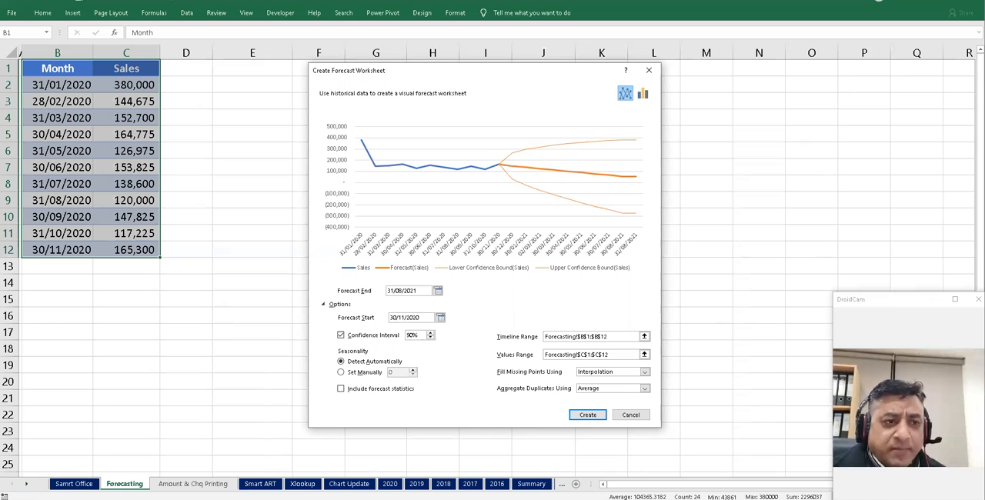
pyautogui.press('BackSpace')
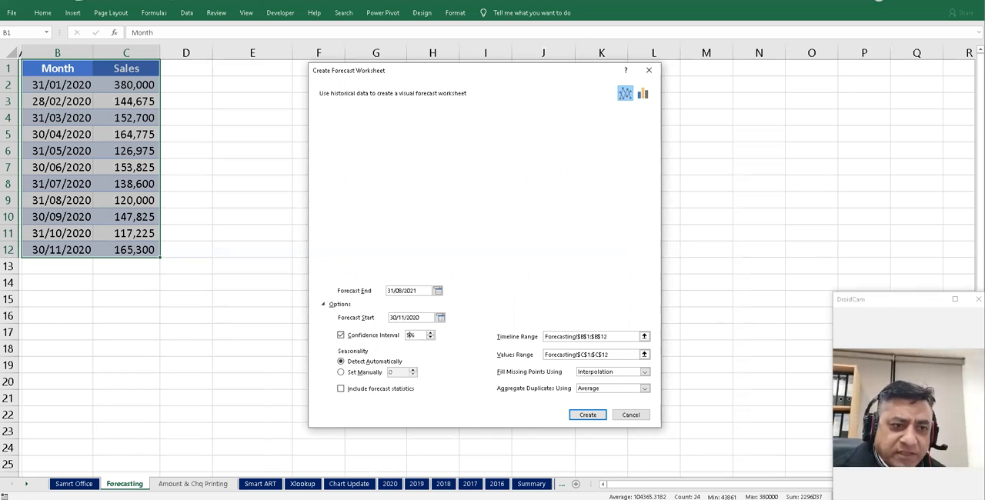
pyautogui.write('5')
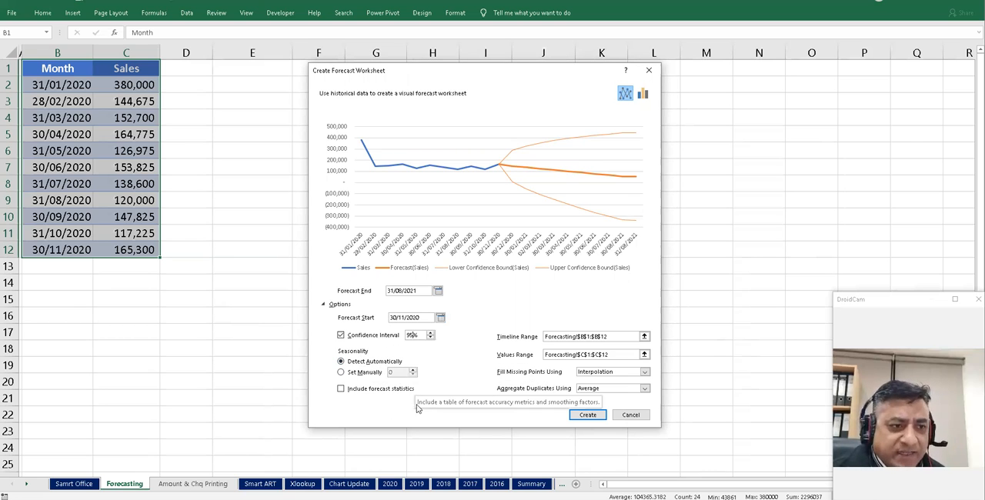
# - Include forecast statistics and create the forecast worksheet
pyautogui.click(359, 393)
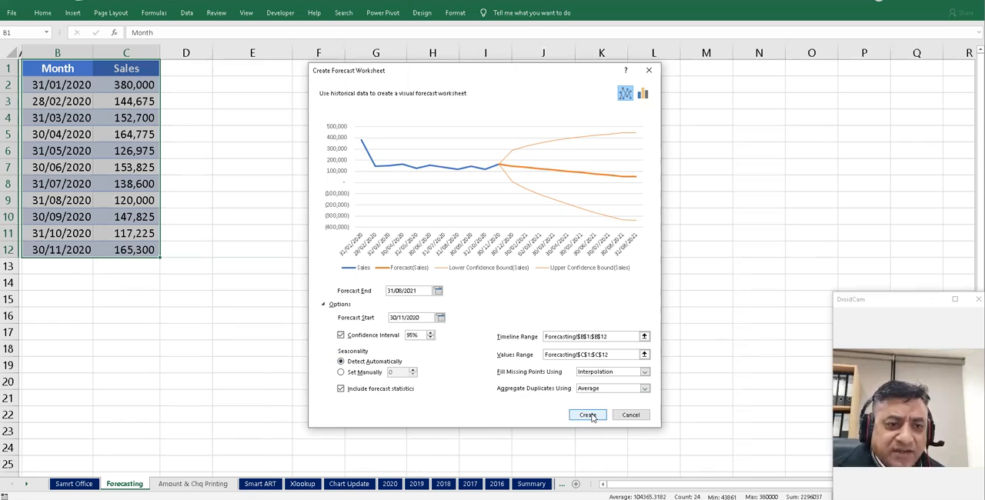
pyautogui.click(617, 390)
pyautogui.click(617, 390)
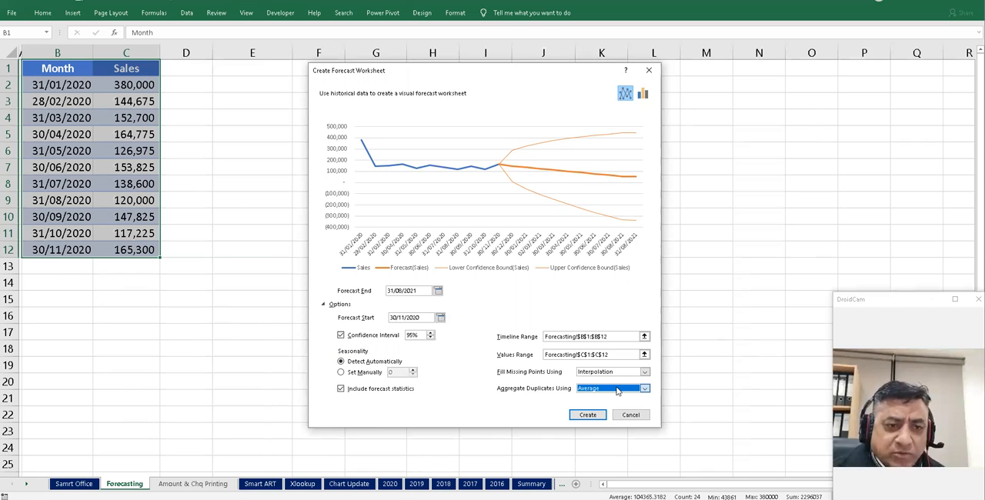
pyautogui.click(588, 415)
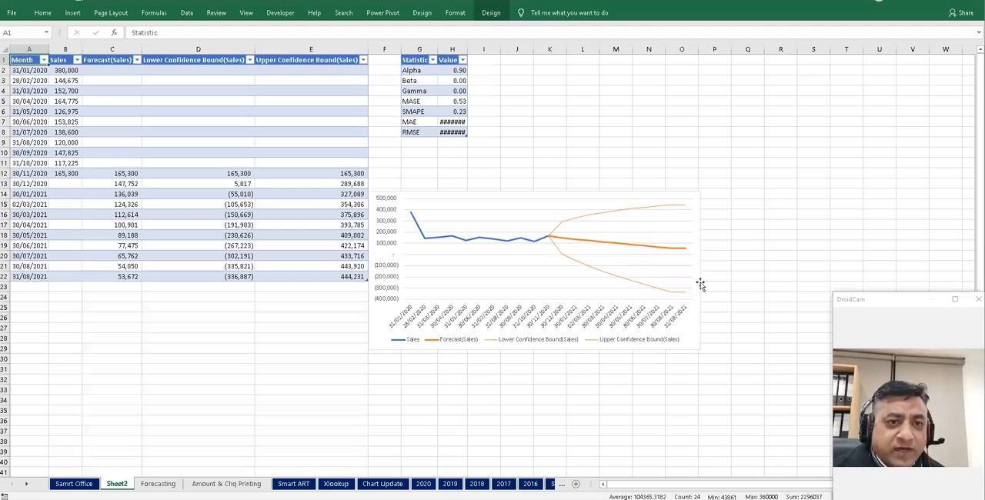
# - Move the forecast chart up beside the statistics table and enlarge it
pyautogui.click(516, 203)
pyautogui.moveTo(519, 193); pyautogui.dragTo(645, 48)
pyautogui.moveTo(511, 194); pyautogui.dragTo(634, 52)
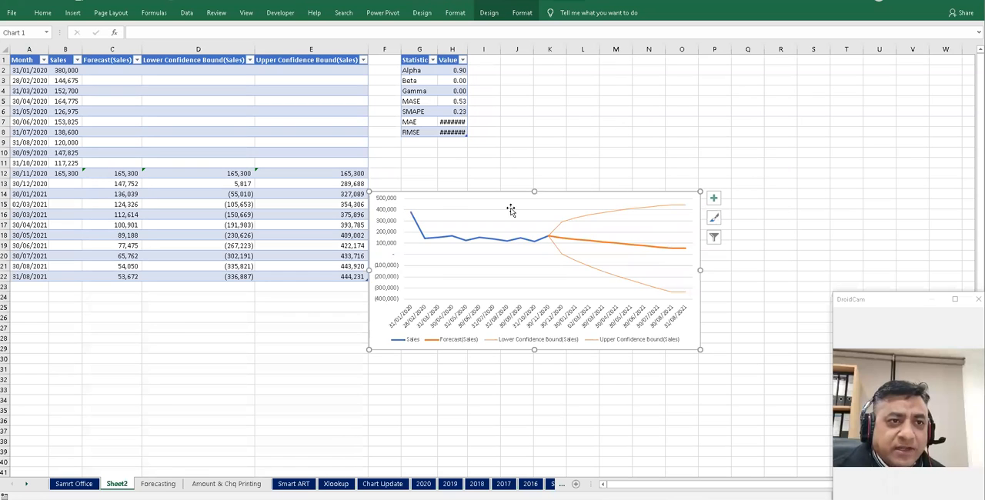
pyautogui.moveTo(489, 193); pyautogui.dragTo(598, 68)
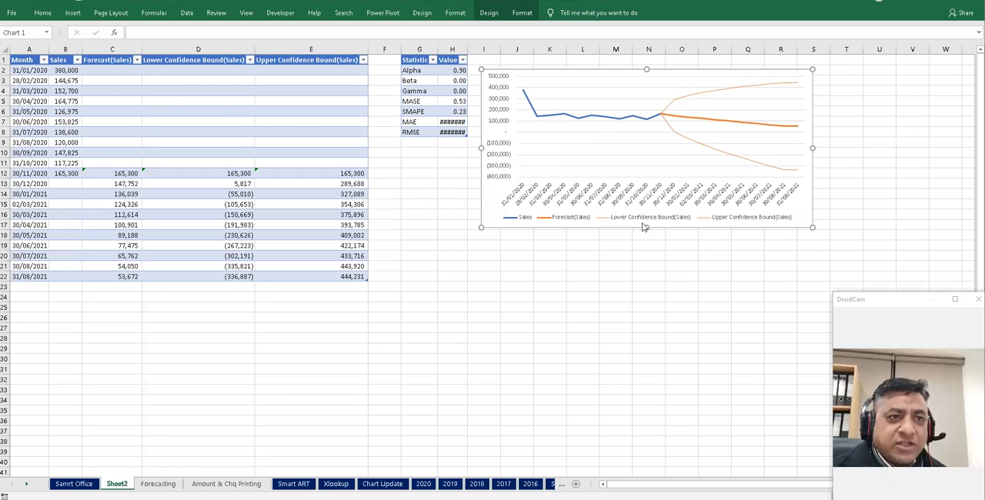
pyautogui.moveTo(645, 228); pyautogui.dragTo(647, 279)
pyautogui.moveTo(812, 174); pyautogui.dragTo(929, 171)
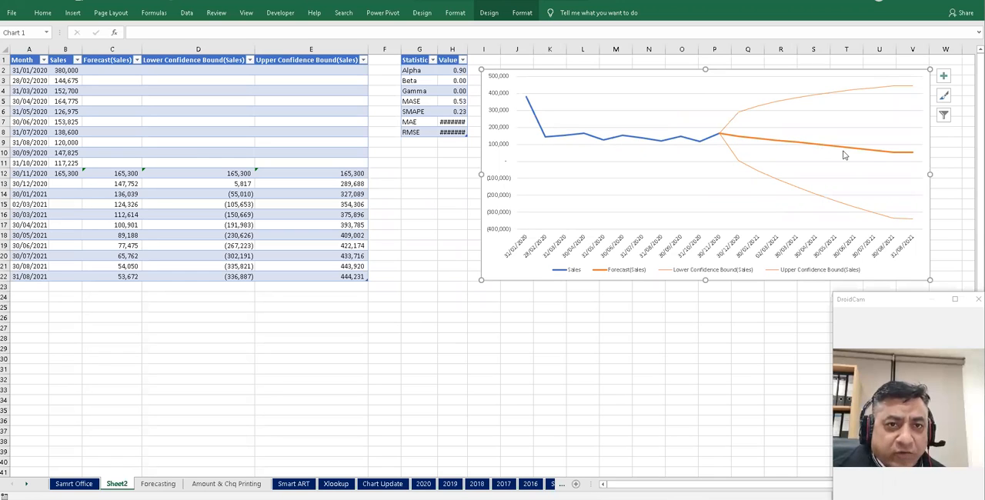
# - Examine the forecast and confidence bound formulas in the generated forecast table
pyautogui.click(123, 186)
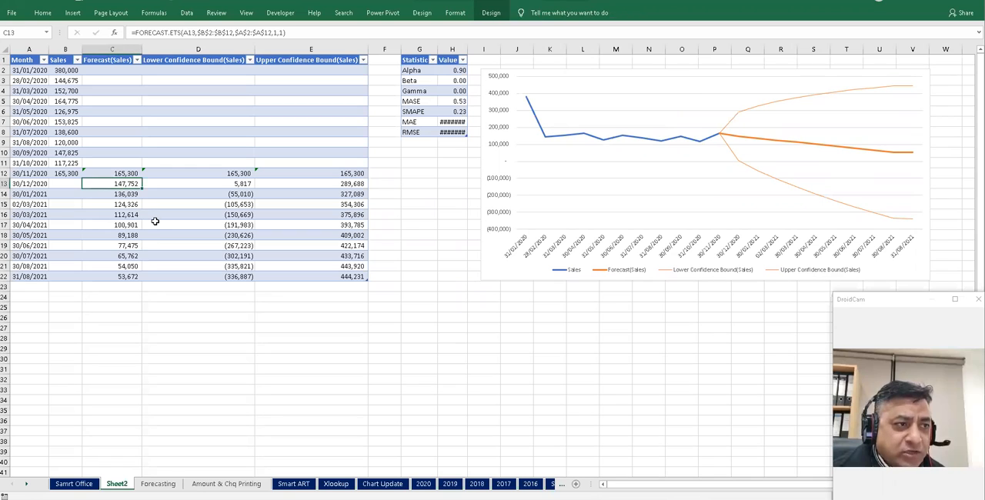
pyautogui.press('Down')
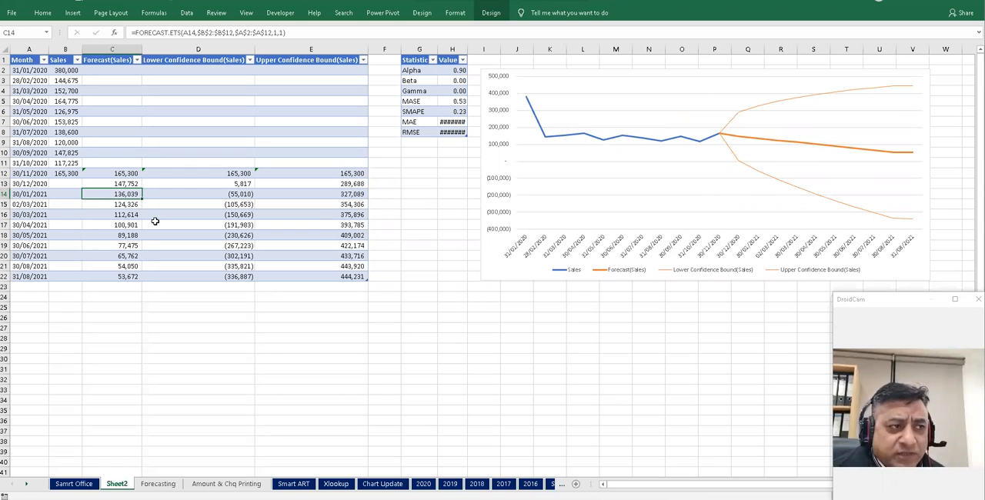
pyautogui.press('Down')
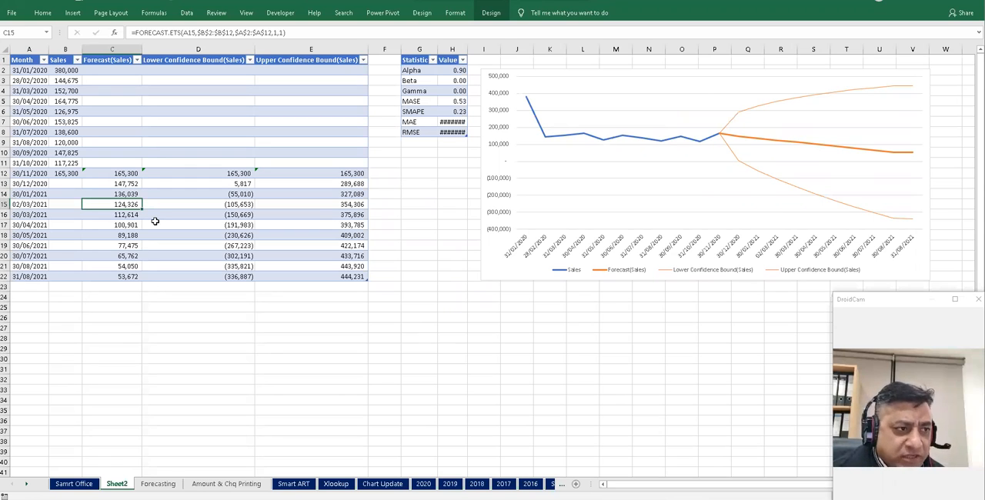
pyautogui.press('Down')
pyautogui.press('Down')
pyautogui.press('Down')
pyautogui.press('Down')
pyautogui.press('Down')
pyautogui.press('Down')
pyautogui.press('Down')
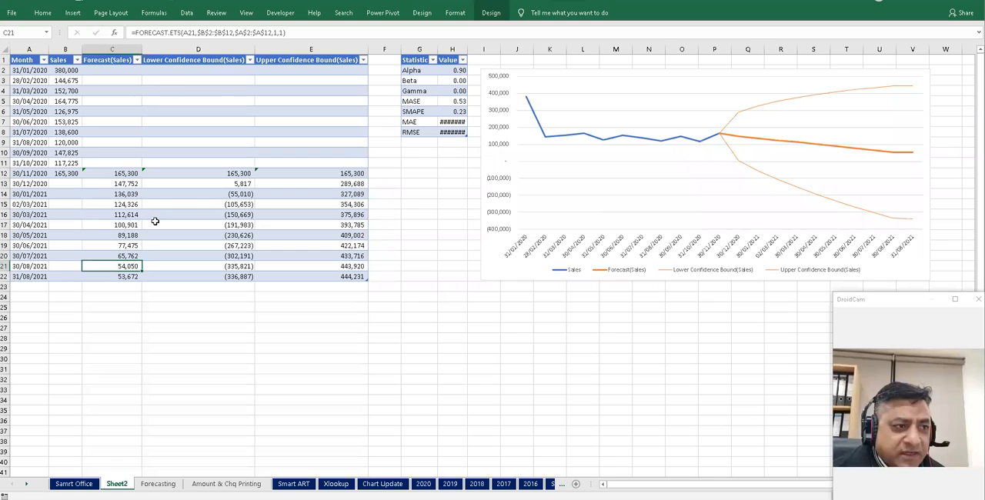
pyautogui.press('Up')
pyautogui.press('Up')
pyautogui.press('Up')
pyautogui.press('Up')
pyautogui.press('Up')
pyautogui.press('Up')
pyautogui.press('Up')
pyautogui.press('Up')
pyautogui.press('Up')
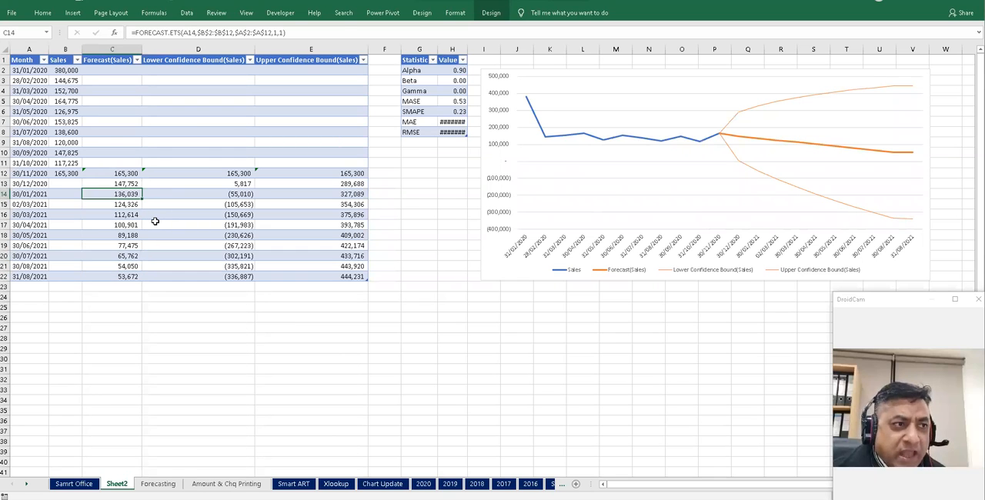
pyautogui.press('Right')
pyautogui.press('Right')
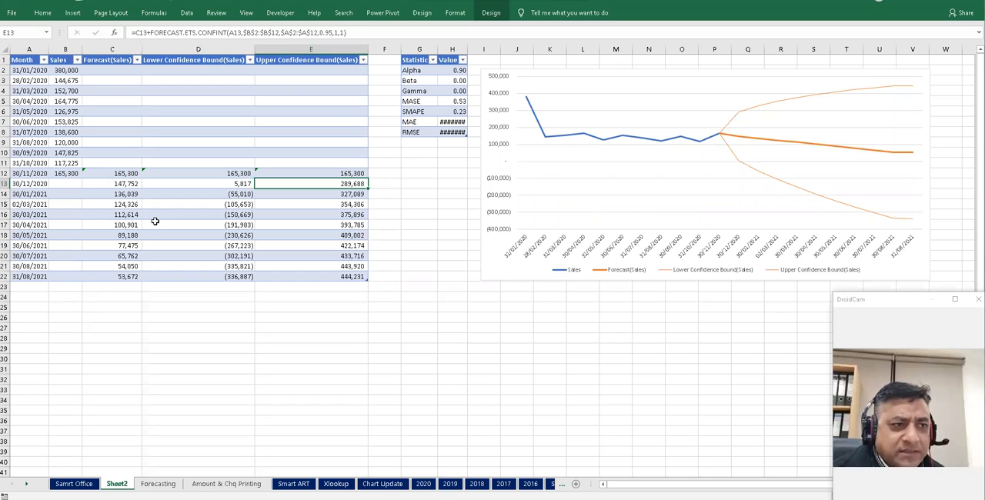
pyautogui.press('Left')
pyautogui.press('Down')
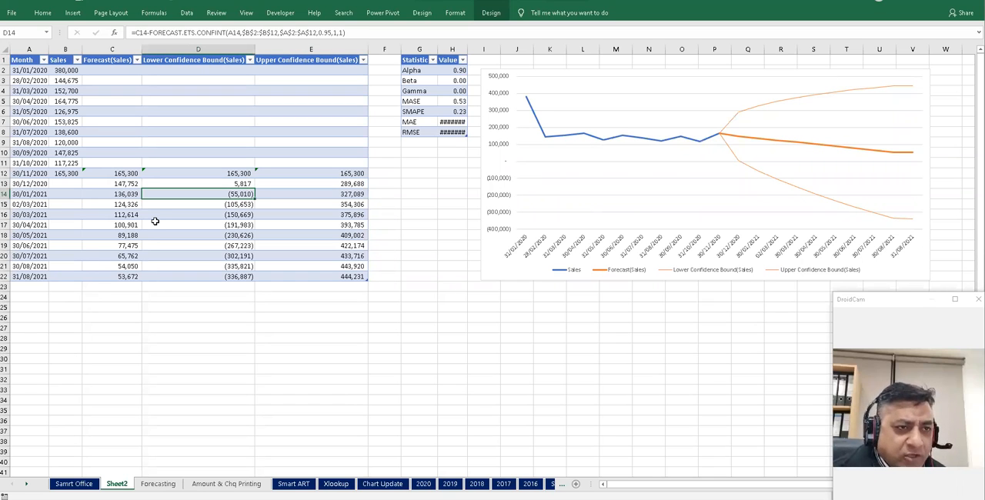
# - Hide the Lower and Upper Confidence Bound columns D and E
pyautogui.click(219, 48)
pyautogui.moveTo(248, 49); pyautogui.dragTo(292, 48)
pyautogui.rightClick(291, 49)
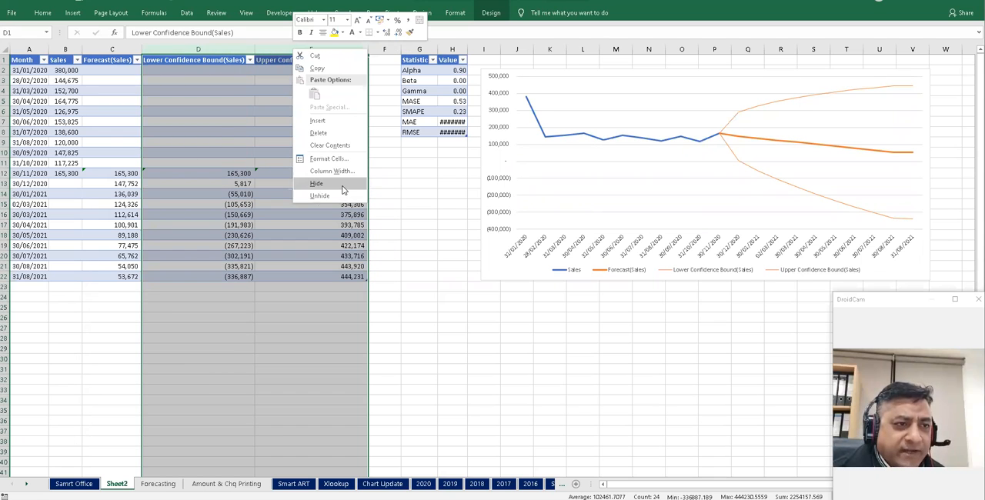
pyautogui.click(366, 311)
pyautogui.hotkey('ctrl', '-')
pyautogui.click(235, 309)
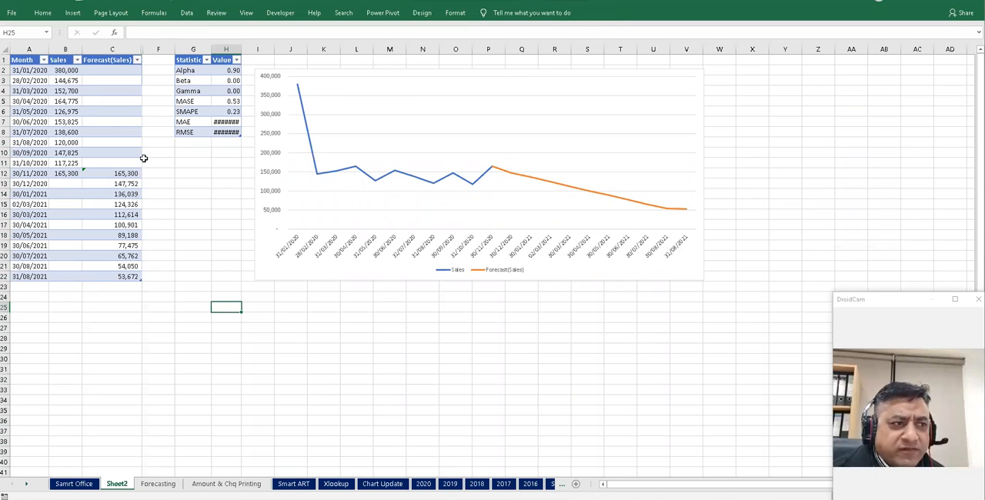
# - Set the first month's sales in B2 to 80000
pyautogui.click(66, 70)
pyautogui.doubleClick(135, 31)
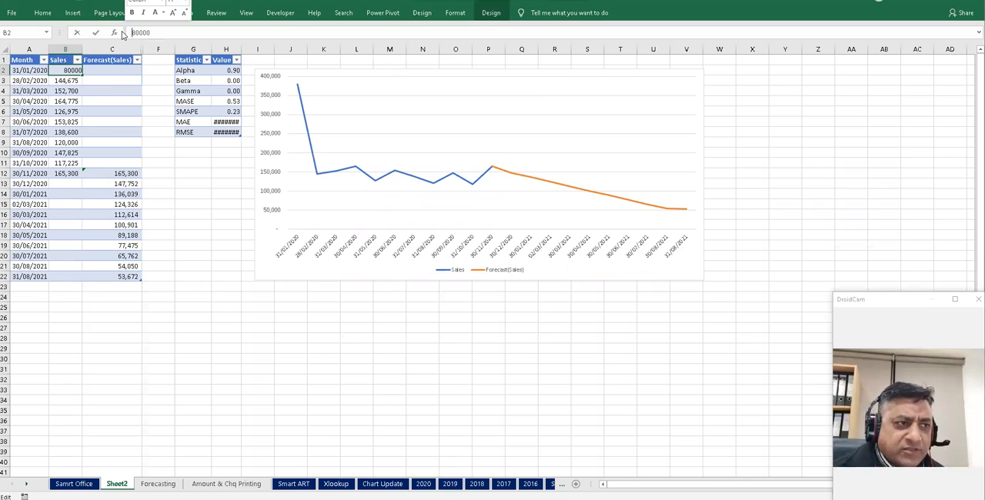
pyautogui.press('Return')
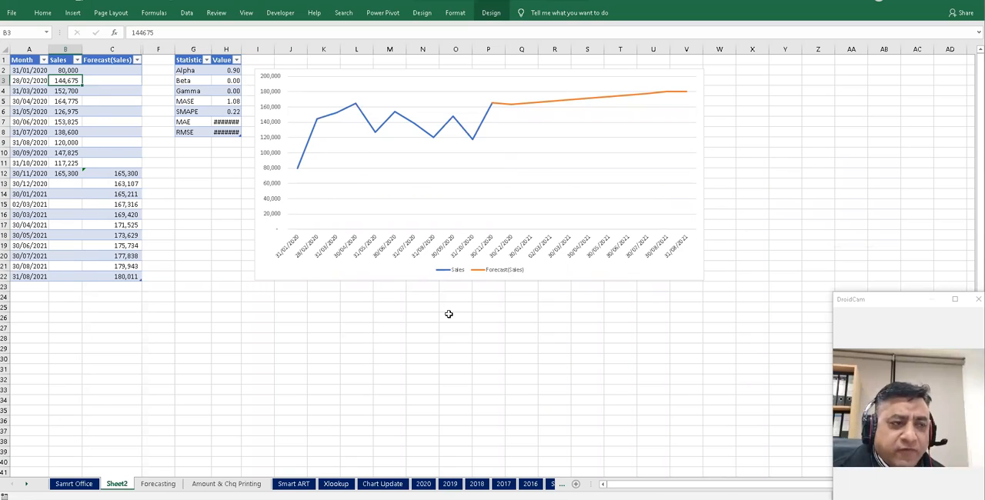
# - Undo the sales change in B2
pyautogui.click(70, 70)
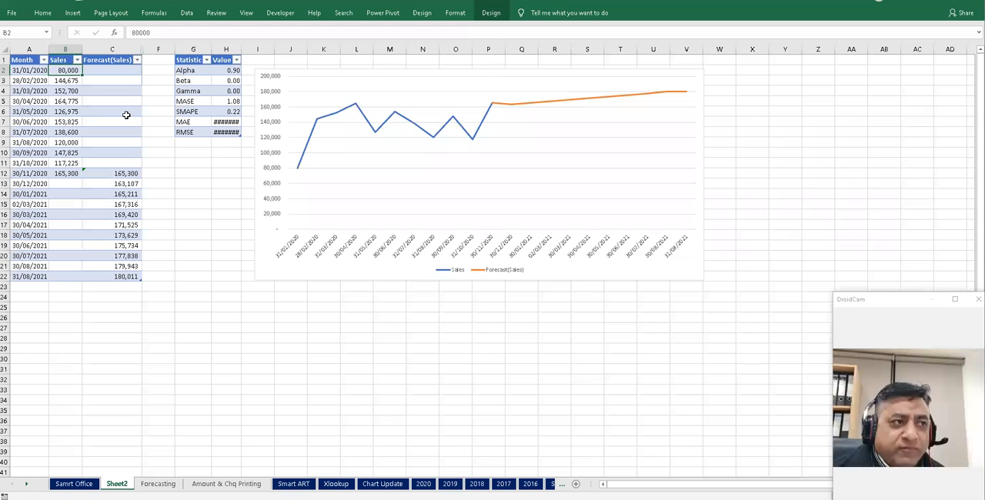
pyautogui.hotkey('ctrl', 'z')
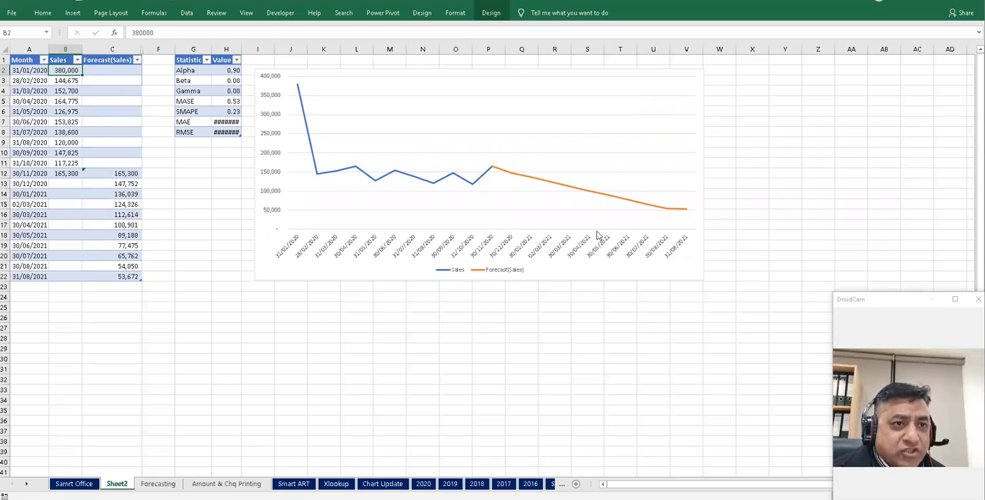
# - Change the January 2020 sales in B2 to 80000 again
pyautogui.click(133, 32)
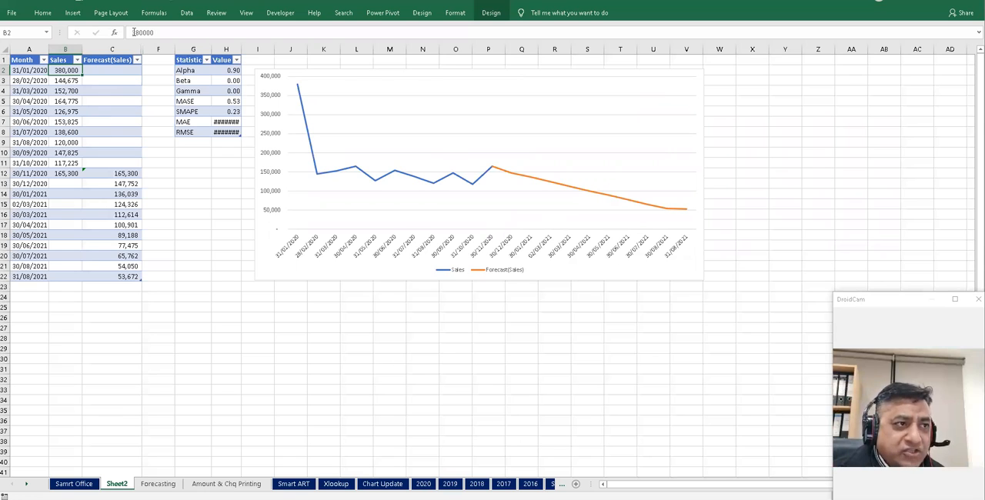
pyautogui.press('Delete')
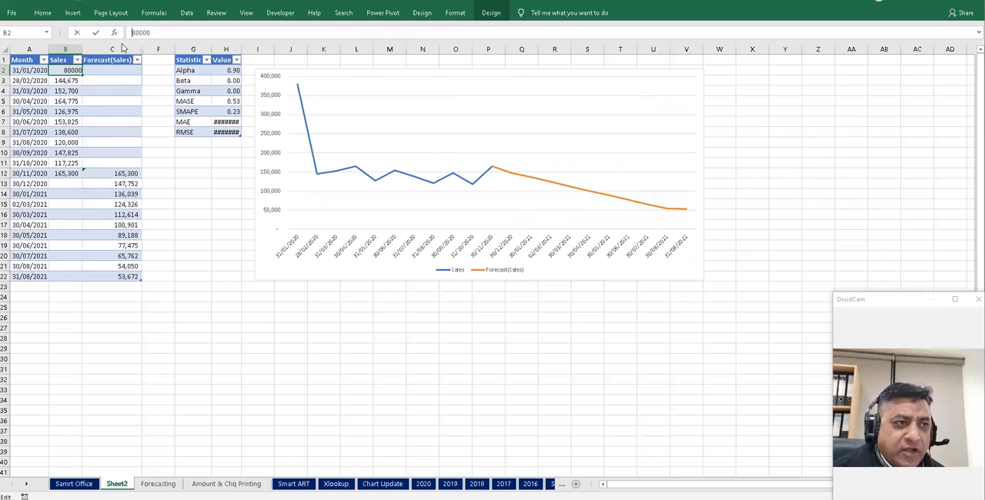
pyautogui.press('Return')
pyautogui.click(214, 226)
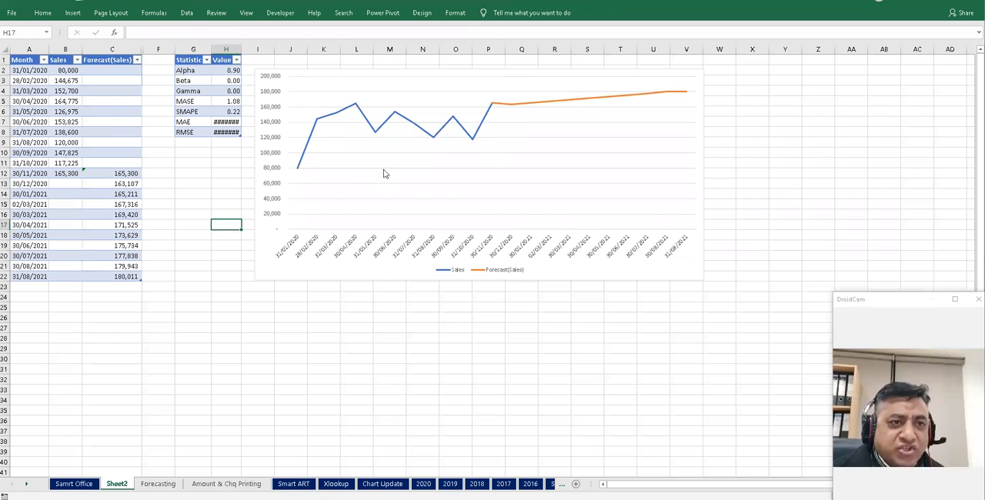
# - Unhide the confidence bound columns between Forecast(Sales) and the statistics table
pyautogui.moveTo(139, 49); pyautogui.dragTo(153, 48)
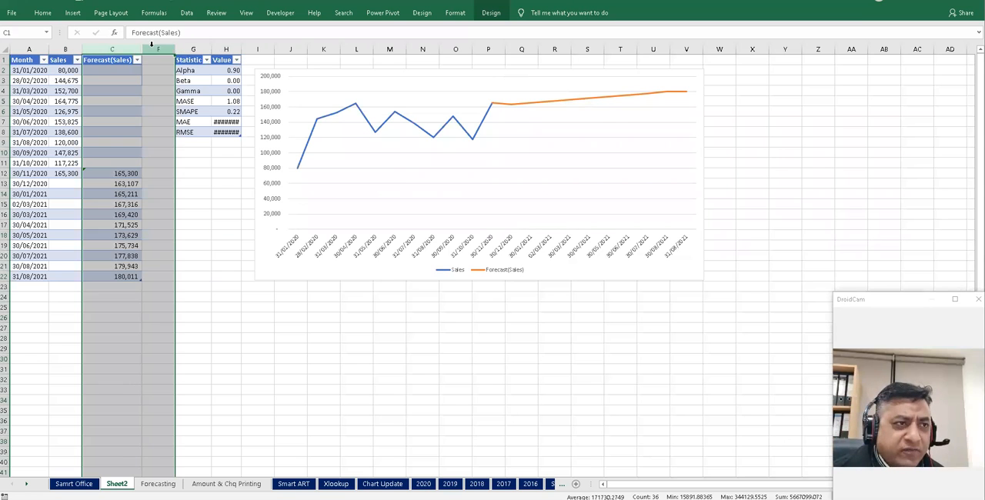
pyautogui.rightClick(153, 49)
pyautogui.click(220, 193)
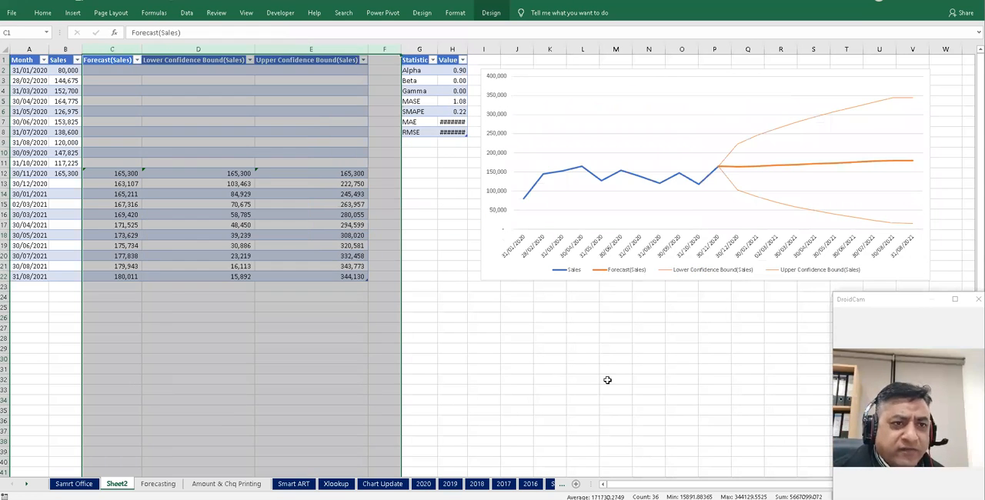
pyautogui.click(612, 379)
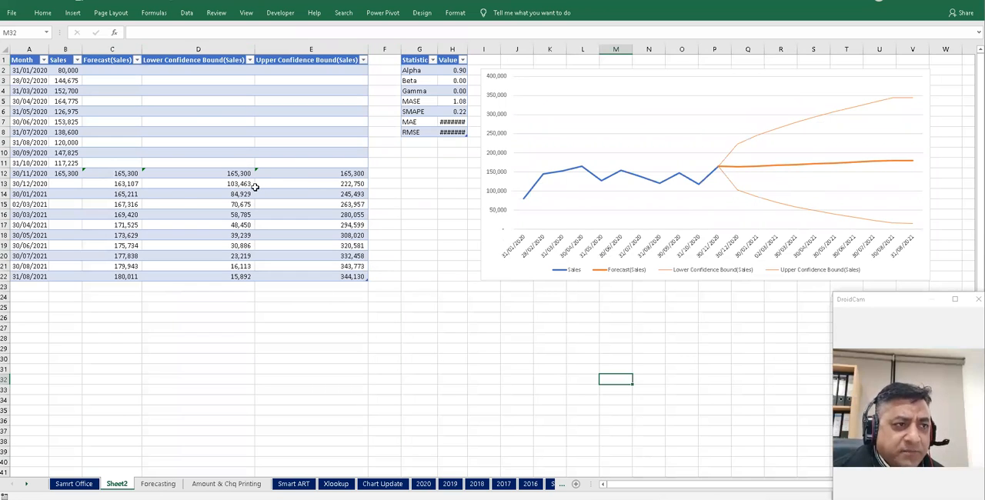
# - Inspect the lower and upper confidence bound formulas for the forecast months
pyautogui.click(241, 185)
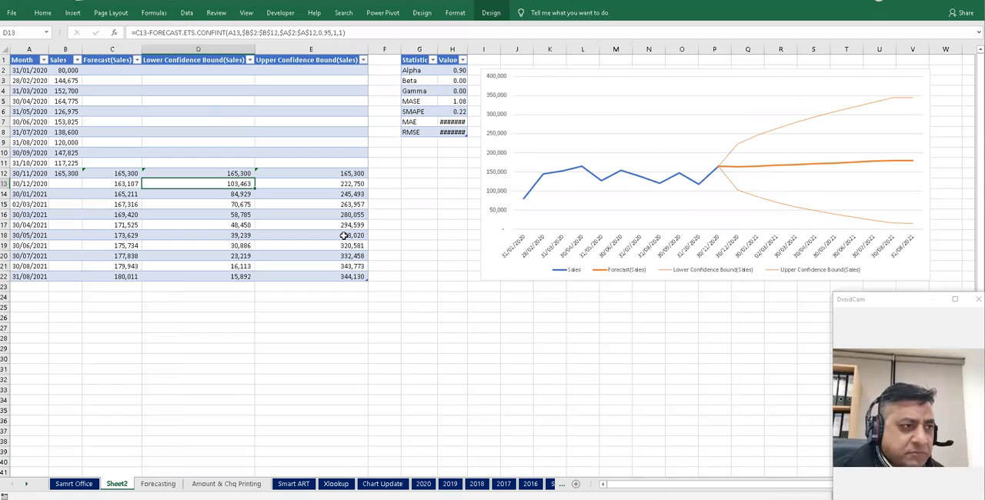
pyautogui.press('Down')
pyautogui.press('Up')
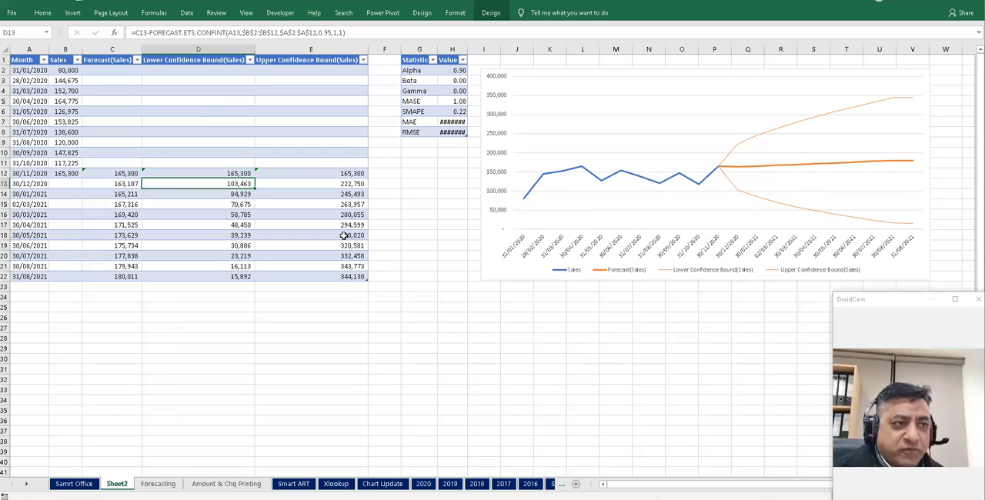
pyautogui.press('Down')
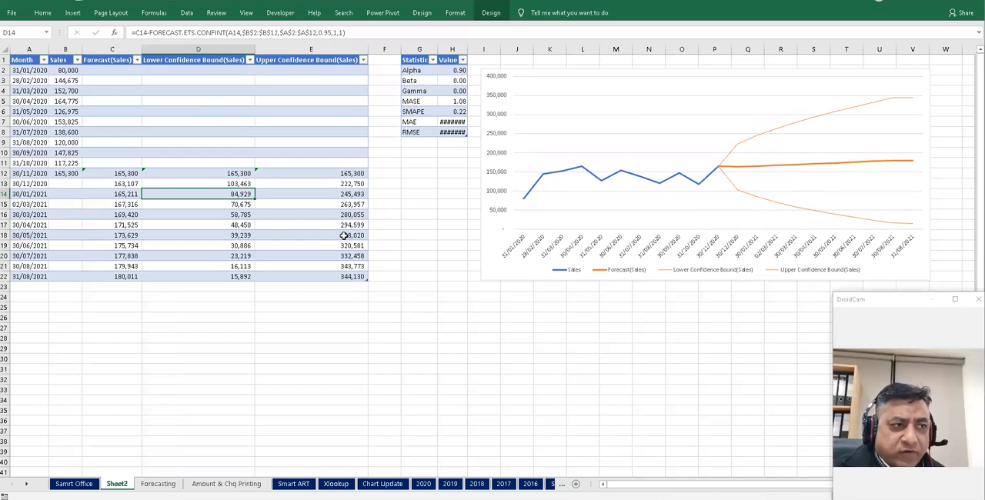
pyautogui.press('Left')
pyautogui.press('Right')
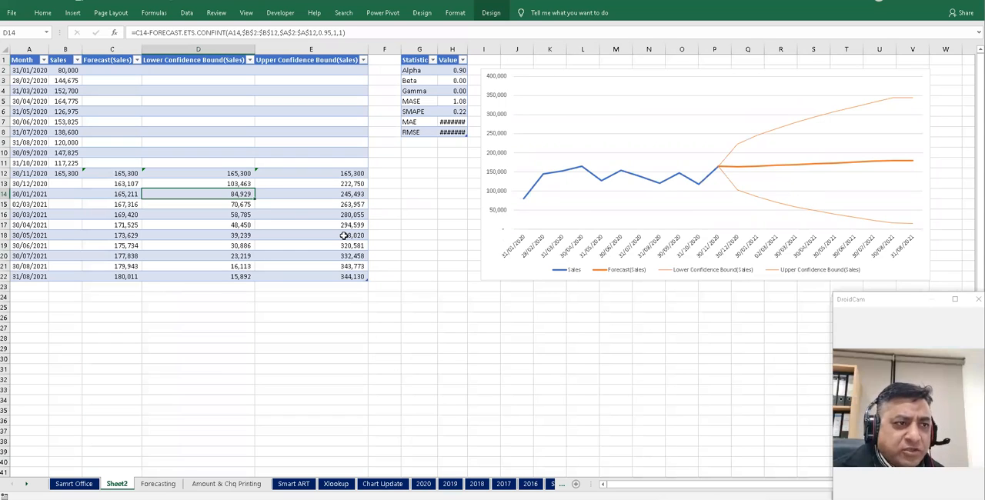
pyautogui.press('Right')
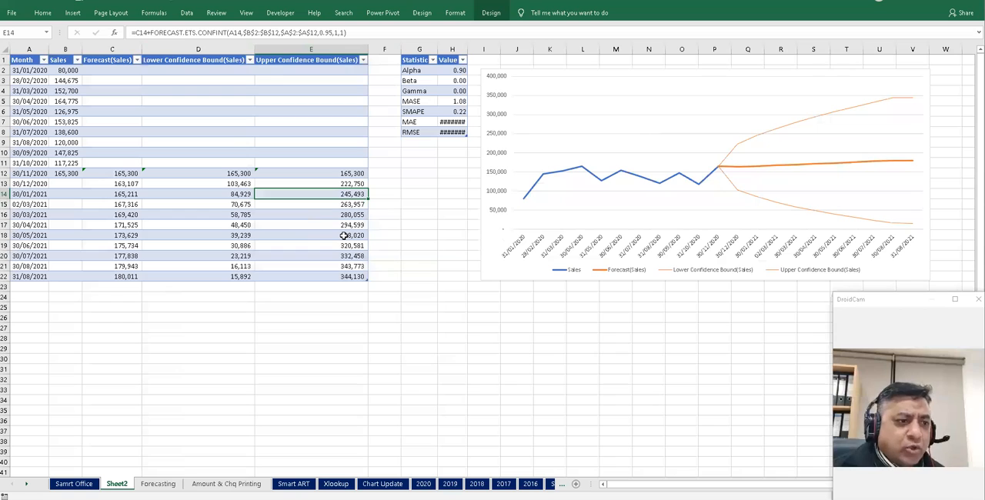
# - On the Amount & Chq Printing sheet, enter =RANDBETWEEN(10000,1000000) in cell B58 below the cheque
pyautogui.click(299, 349)
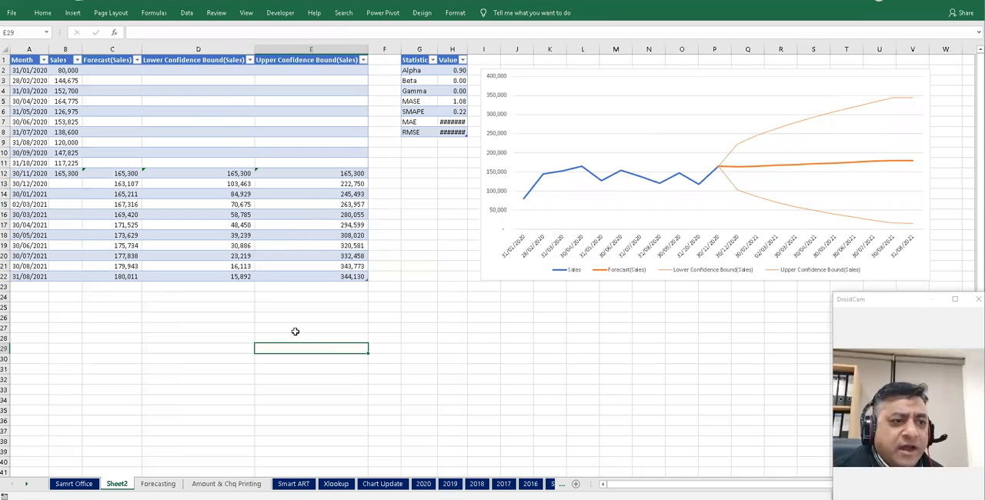
pyautogui.click(291, 310)
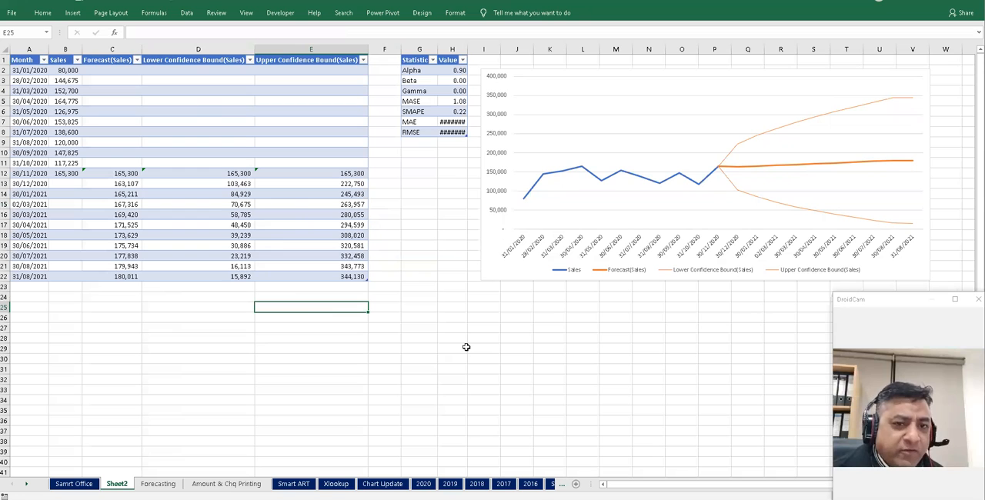
pyautogui.click(157, 483)
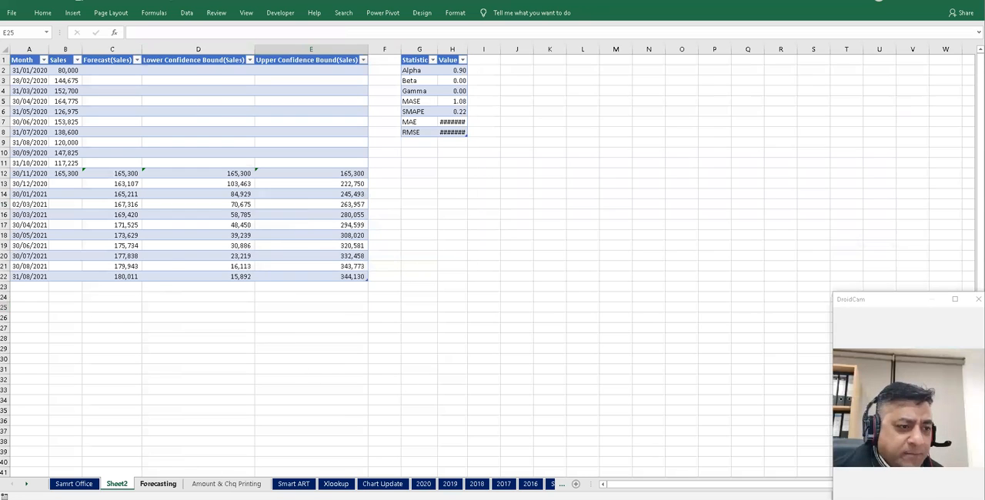
pyautogui.click(220, 483)
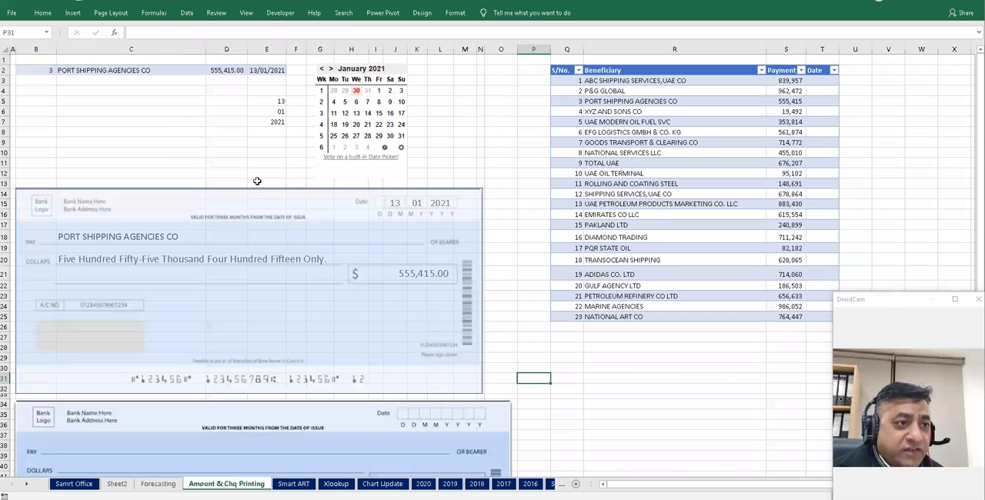
pyautogui.click(163, 122)
pyautogui.scroll(-12, 564, 372)
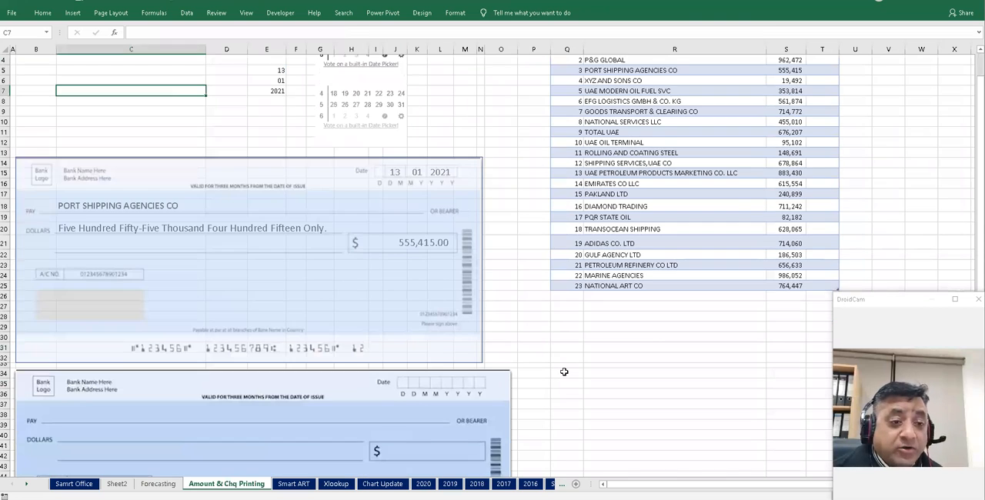
pyautogui.click(144, 275)
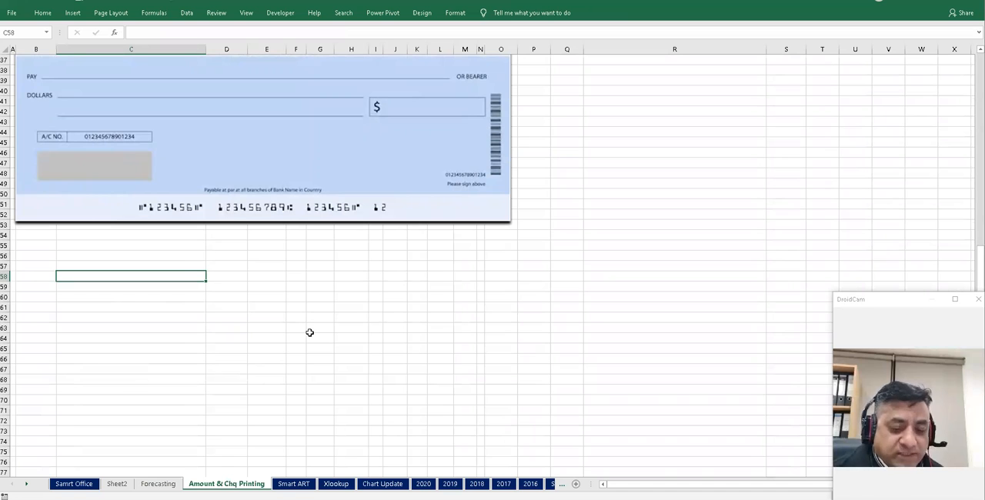
pyautogui.press('Left')
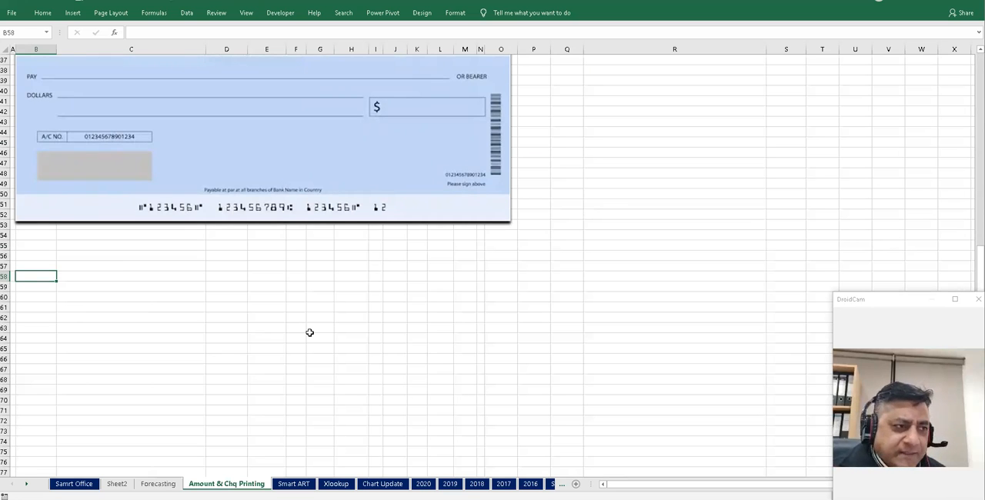
pyautogui.keyDown('ctrl'); pyautogui.scroll(4, 309, 333); pyautogui.keyUp('ctrl')
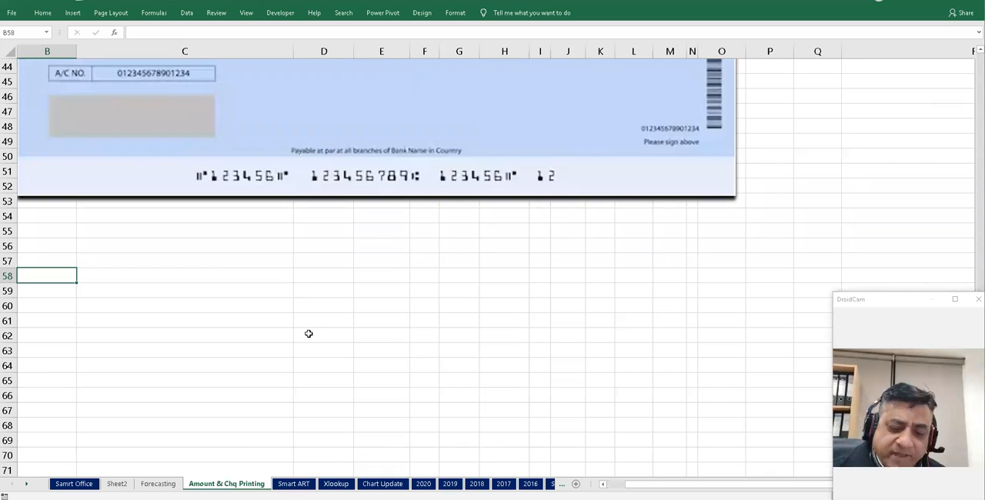
pyautogui.write('=r')
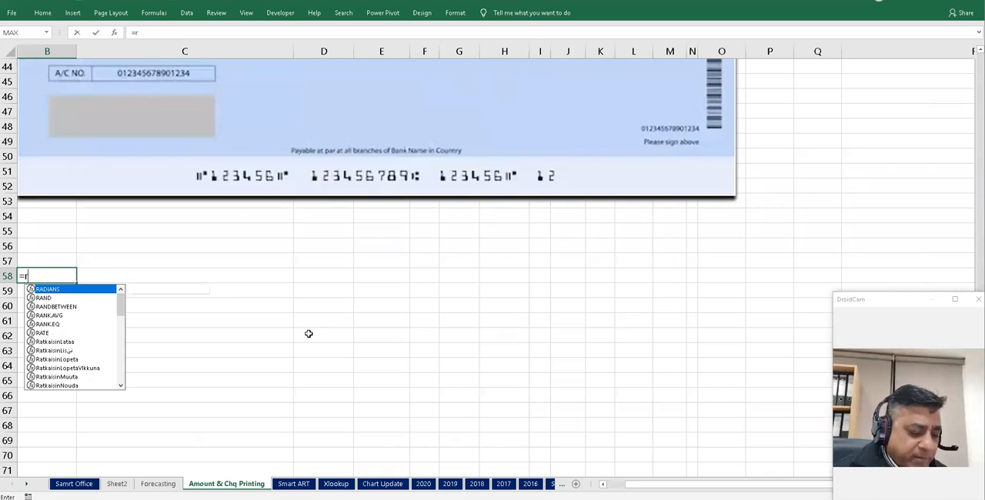
pyautogui.write('and')
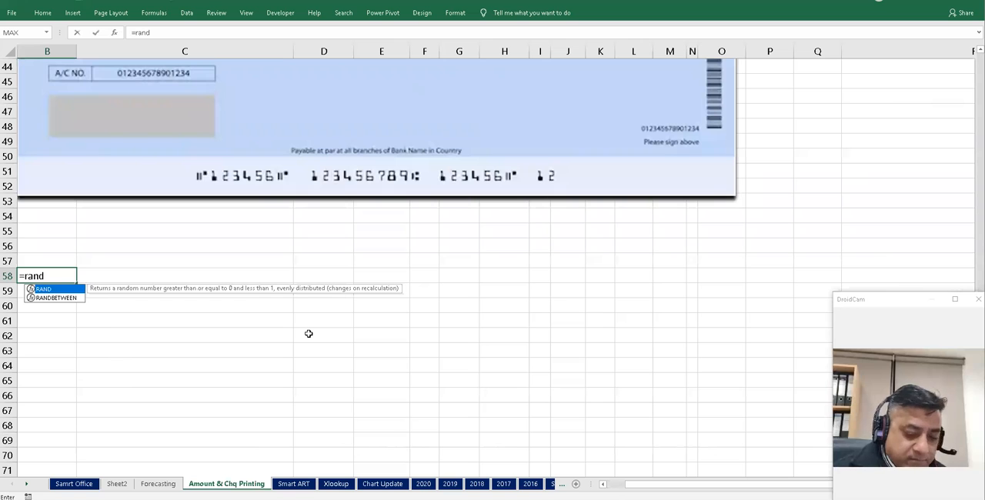
pyautogui.press('Down')
pyautogui.press('Tab')
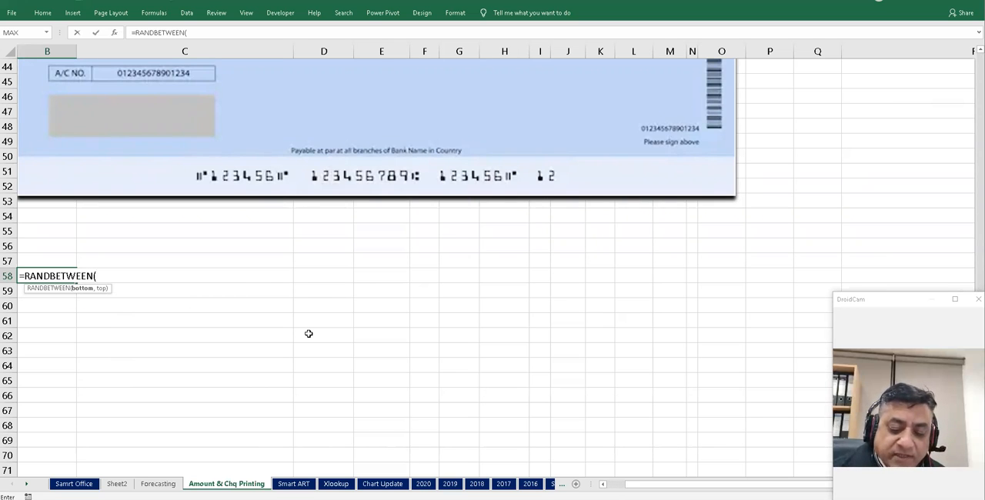
pyautogui.write('1000')
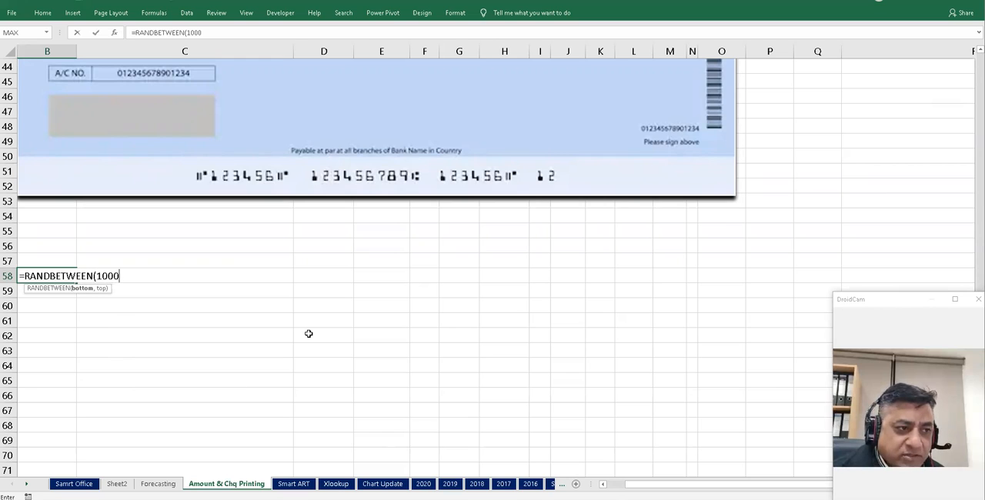
pyautogui.write('0,')
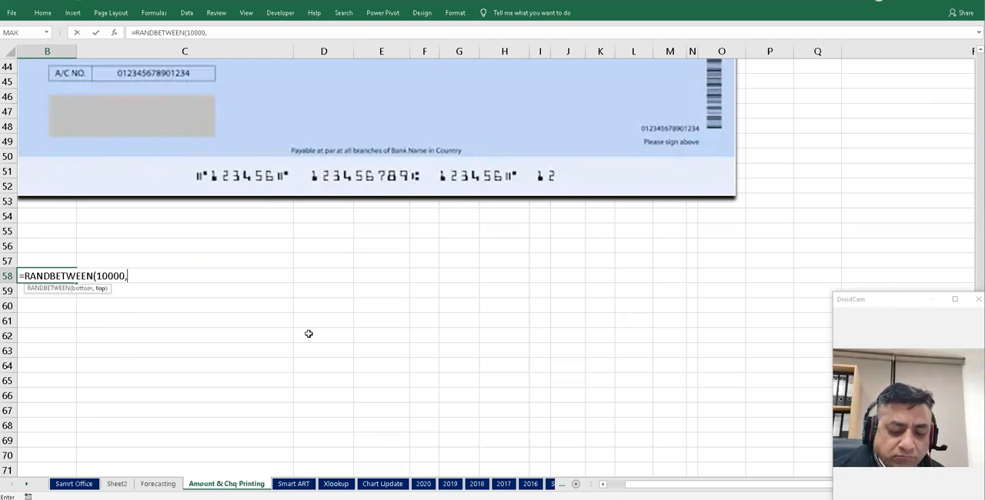
pyautogui.write('1000000')
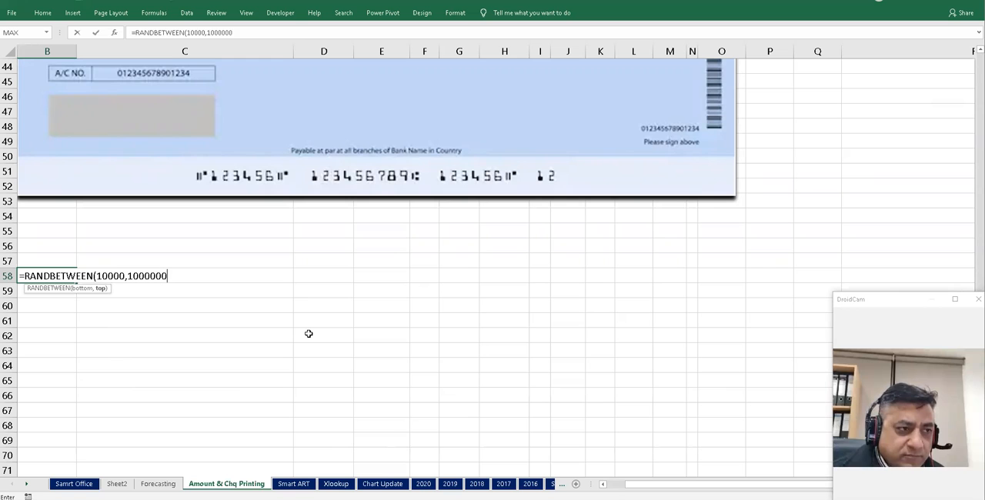
pyautogui.press('Return')
# - Format B58 with comma style and no decimal places, and widen column B to fit the number
pyautogui.press('Up')
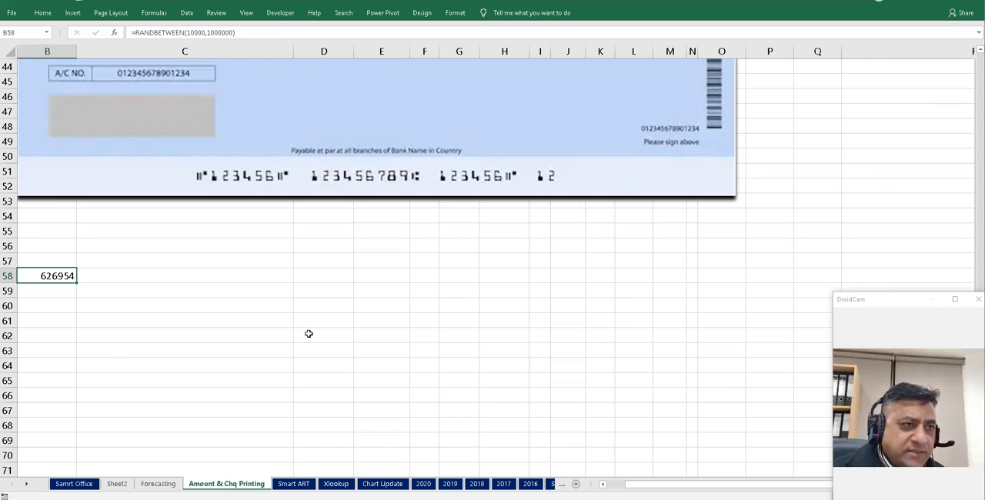
pyautogui.click(44, 13)
pyautogui.click(386, 48)
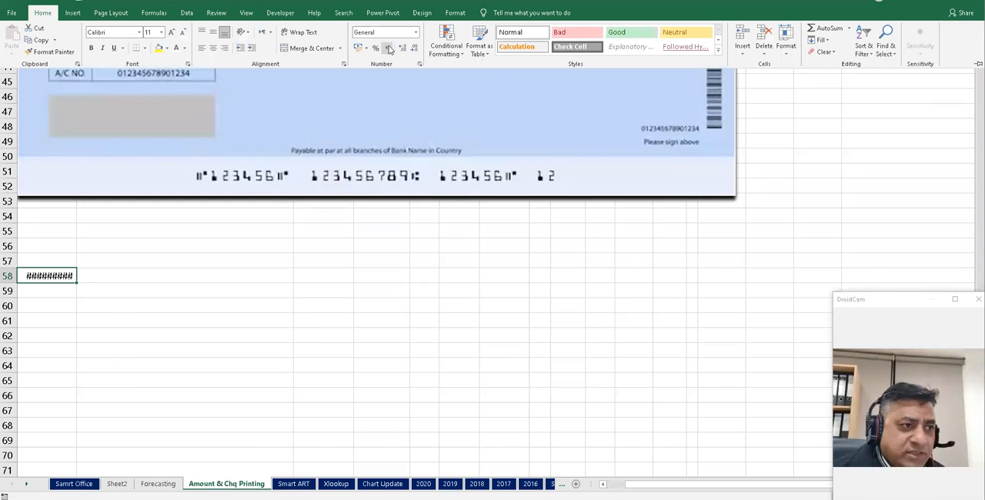
pyautogui.click(413, 48)
pyautogui.click(413, 48)
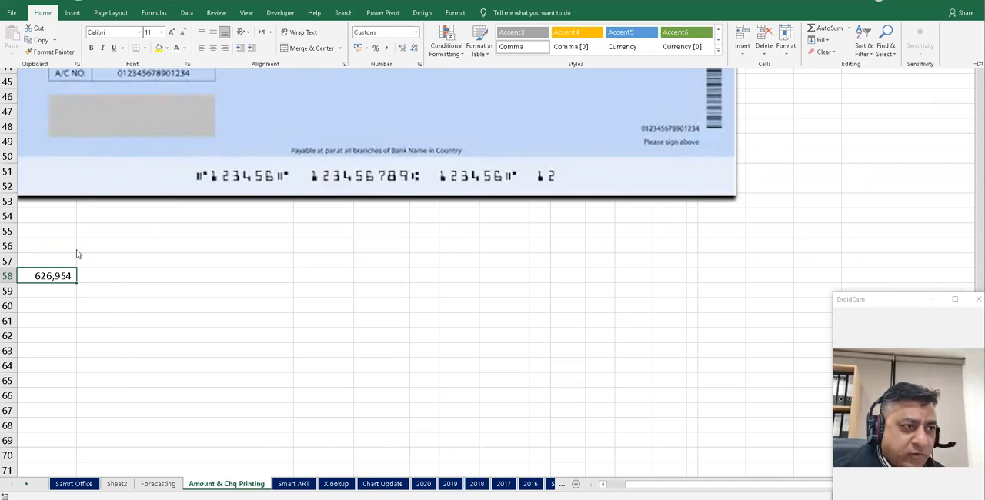
pyautogui.click(72, 258)
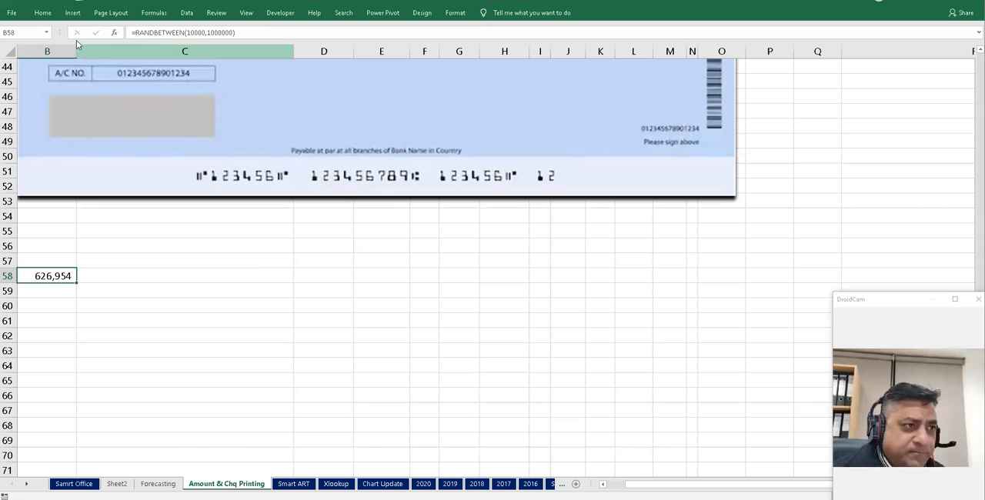
pyautogui.moveTo(77, 49); pyautogui.dragTo(88, 49)
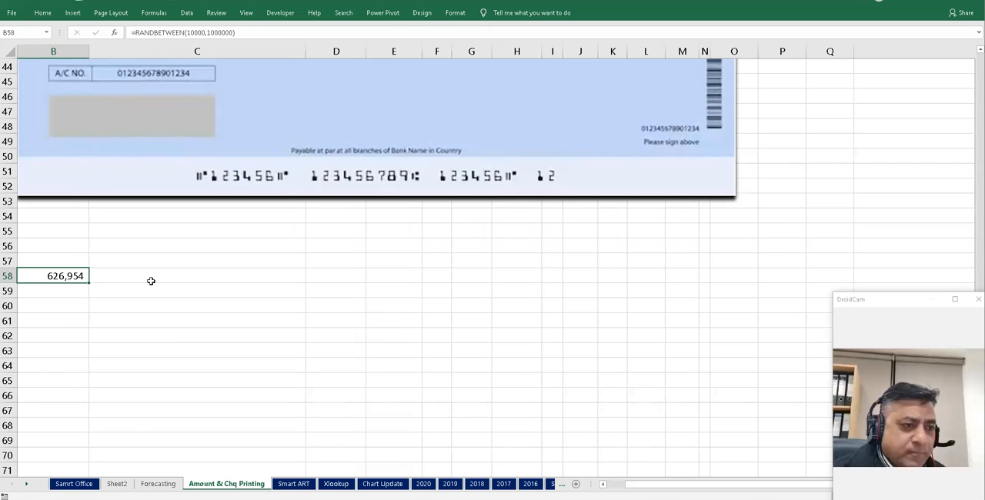
# - Enter =AmountInWords(B58) in C58 to spell out the amount
pyautogui.click(242, 283)
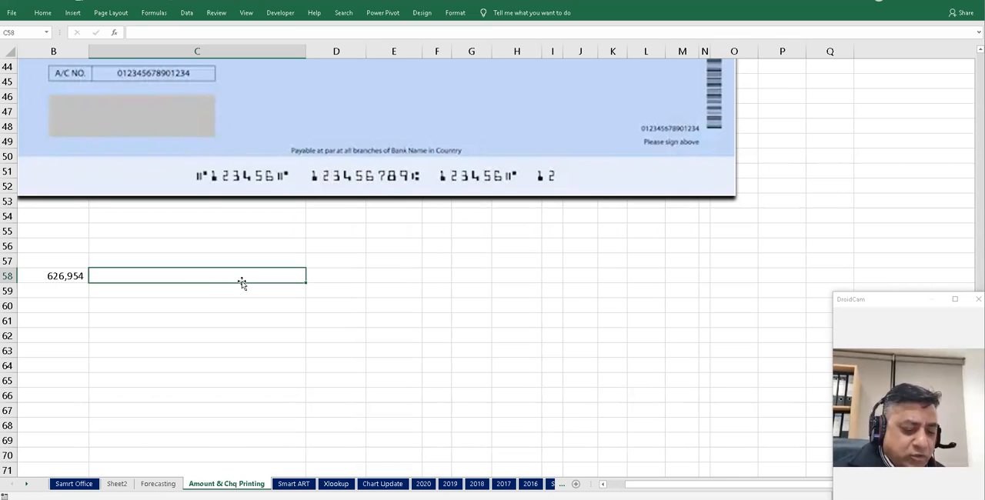
pyautogui.write('=a')
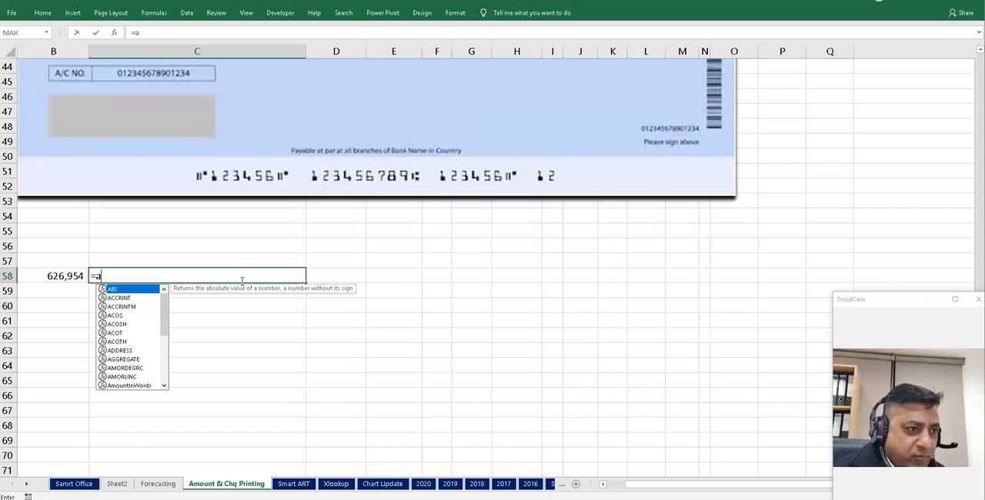
pyautogui.write('mountInWords(')
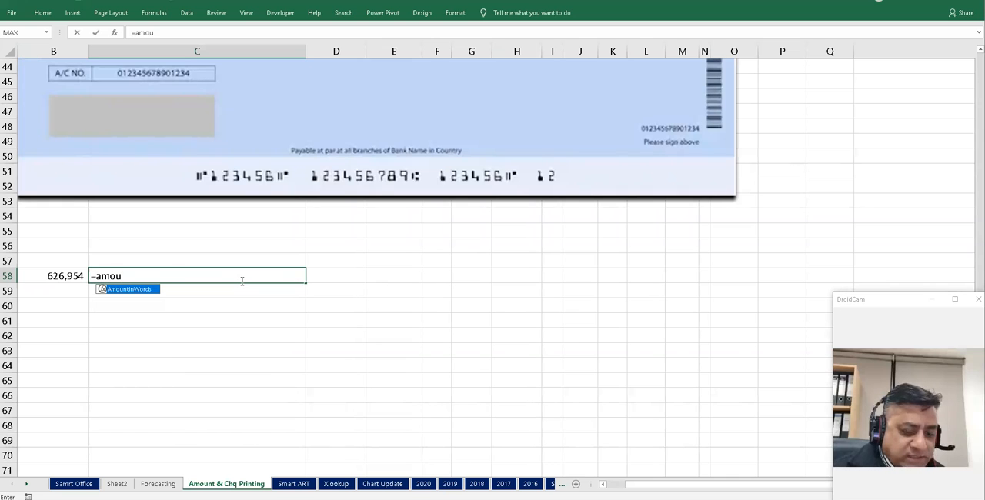
pyautogui.press('Tab')
pyautogui.press('Left')
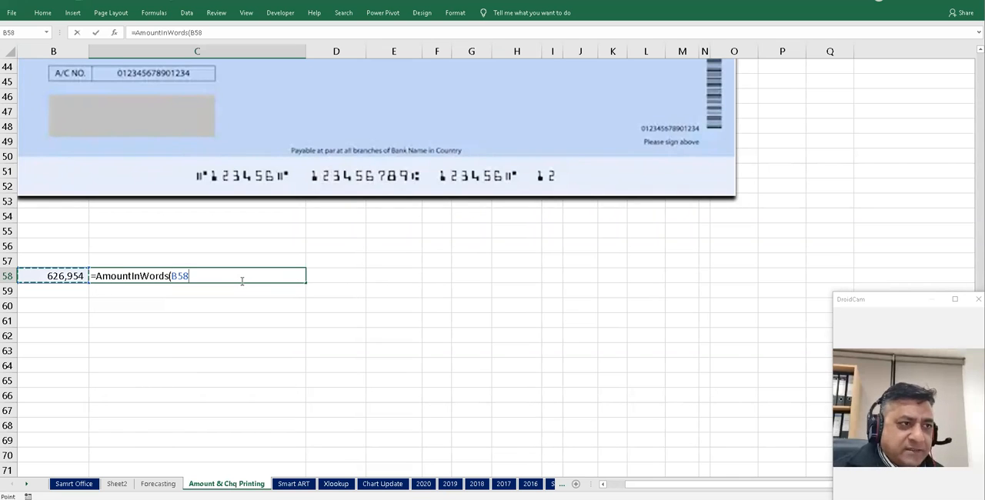
pyautogui.press('Return')
# - Recalculate the worksheet several times to generate new random amounts in B58
pyautogui.click(242, 281)
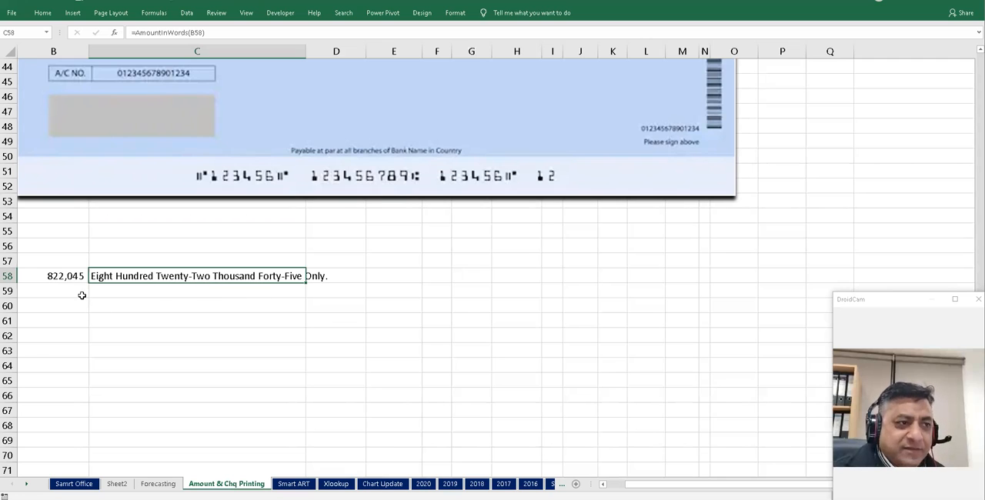
pyautogui.click(71, 272)
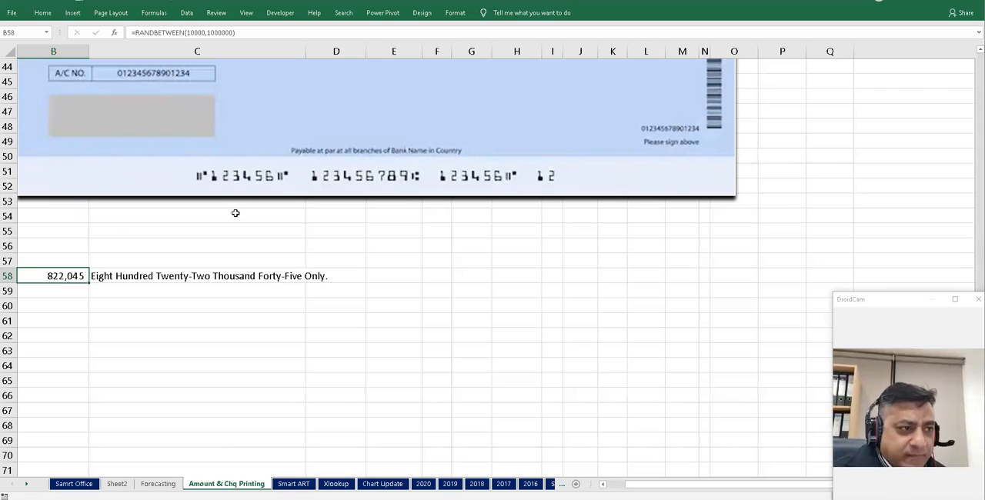
pyautogui.press('F9')
pyautogui.press('F9')
pyautogui.press('F9')
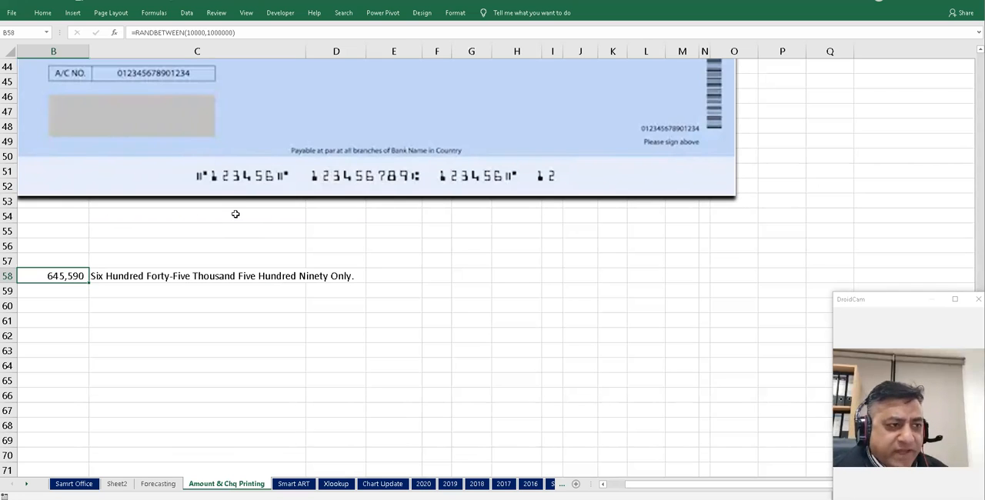
pyautogui.press('F9')
pyautogui.press('F9')
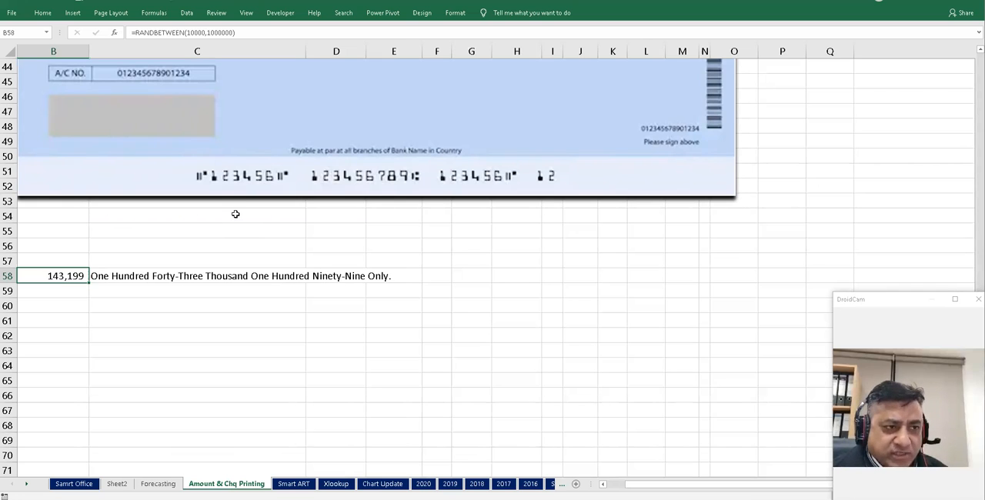
# - Enter 825369.45 in cell B60
pyautogui.click(49, 305)
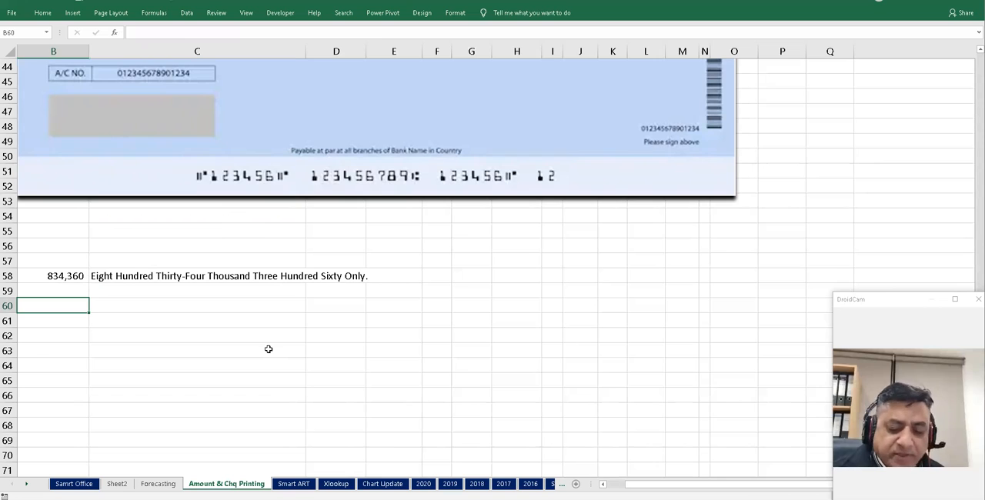
pyautogui.write('825')
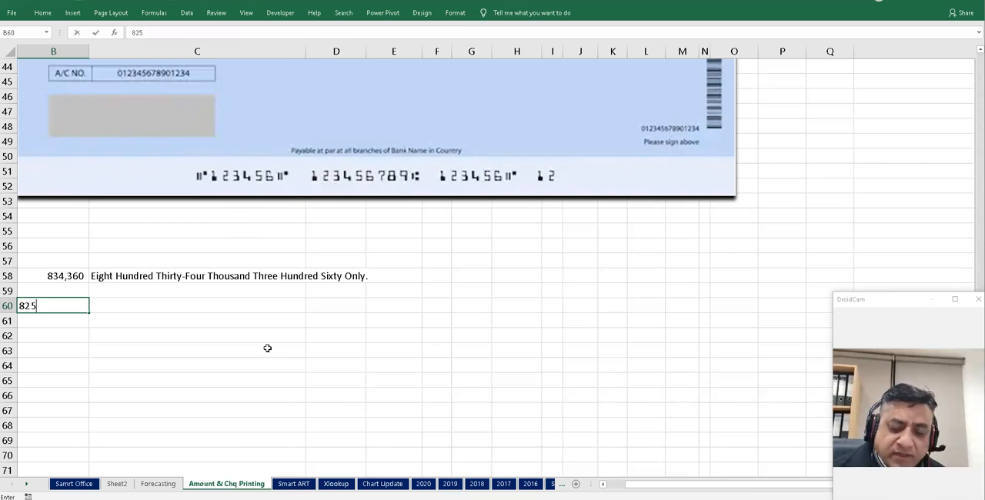
pyautogui.write('369.45')
pyautogui.press('Return')
# - Copy the AmountInWords formula from C58 into C60
pyautogui.press('Up')
pyautogui.press('Up')
pyautogui.press('Up')
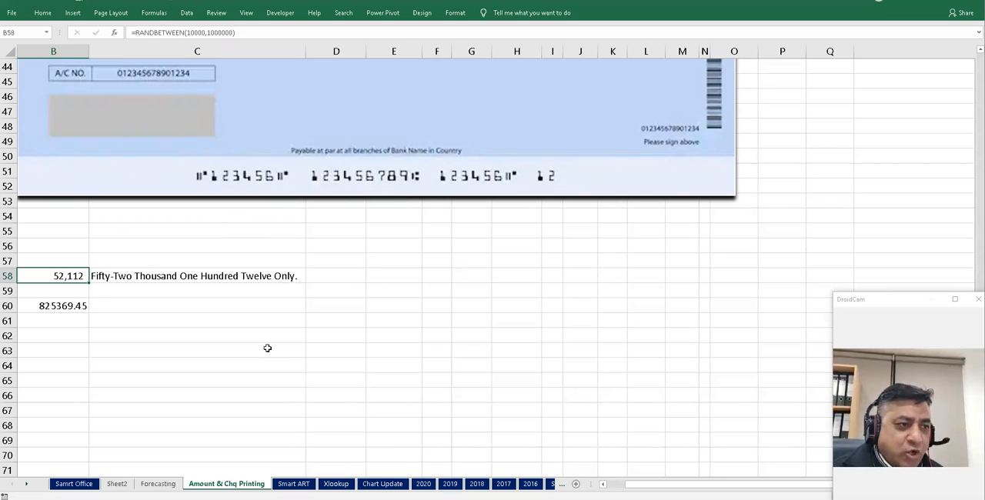
pyautogui.press('Right')
pyautogui.hotkey('ctrl', 'c')
pyautogui.press('Down')
pyautogui.press('Down')
pyautogui.press('Return')
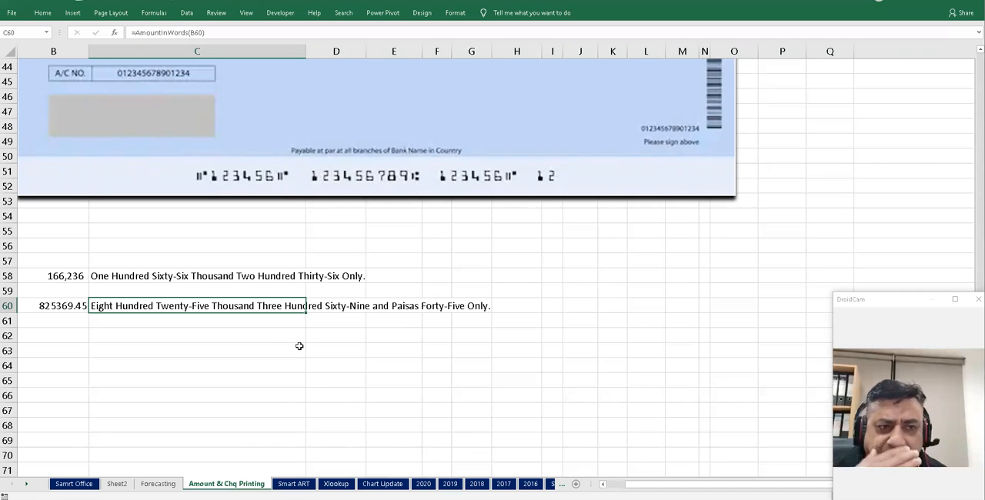
# - Enter =SUBSTITUTE(C60,"Paisas","Cents") in C62 to replace Paisas with Cents in the spelled-out amount
pyautogui.click(114, 337)
pyautogui.write('=subs')
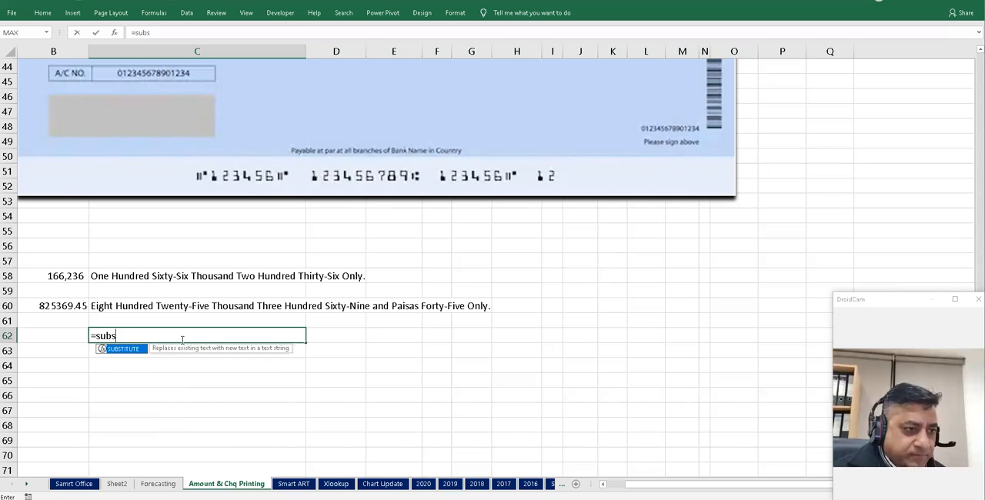
pyautogui.press('Tab')
pyautogui.press('Up')
pyautogui.press('Up')
pyautogui.write(',')
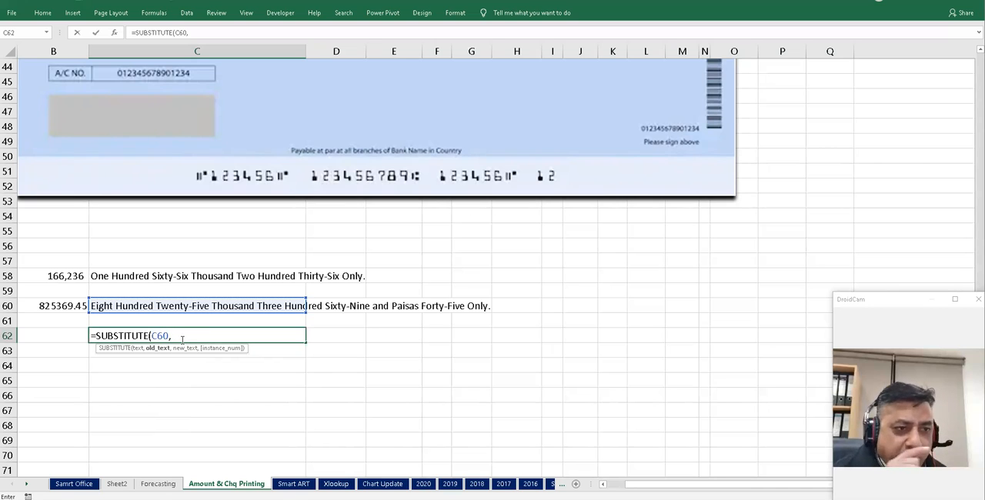
pyautogui.write('"Paisas",')
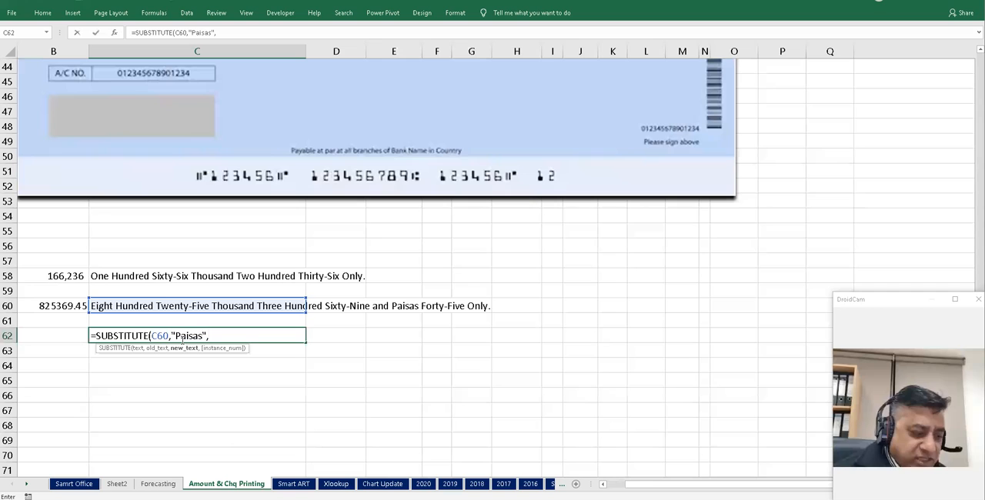
pyautogui.write('"')
pyautogui.write('C')
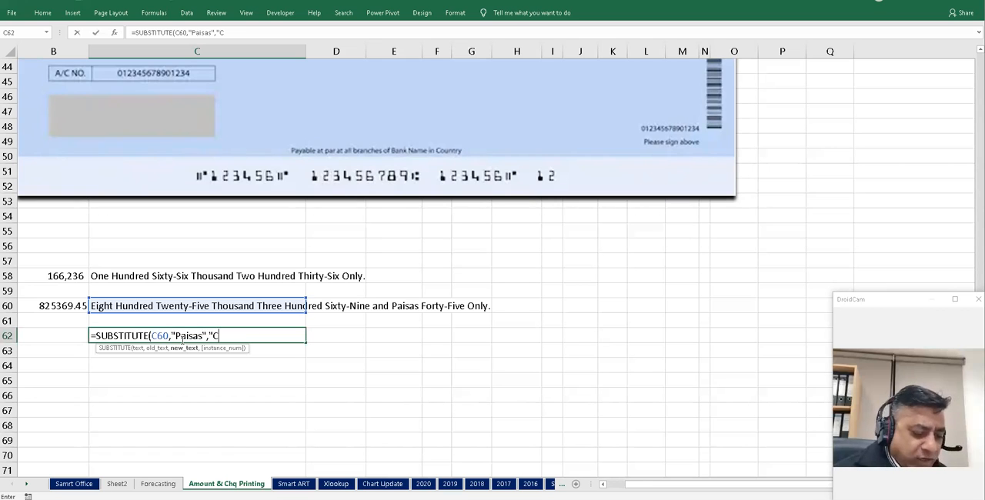
pyautogui.write('ents"')
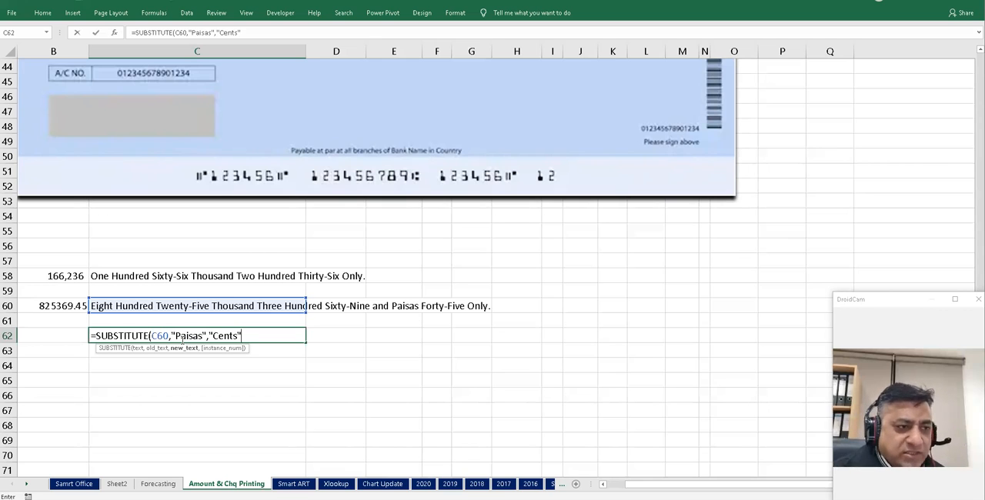
pyautogui.write(')')
pyautogui.press('Return')
pyautogui.click(180, 338)
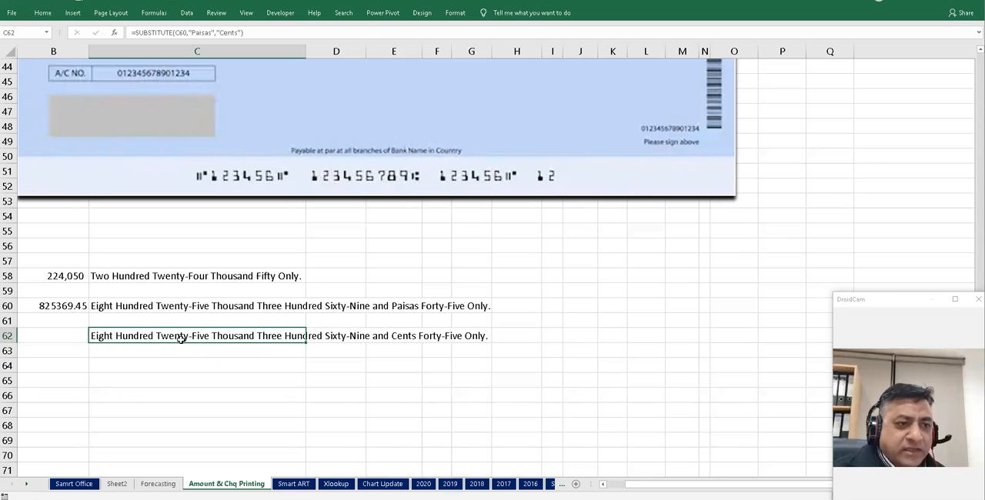
# - Edit the amount in B60 to 629369.45
pyautogui.press('Up')
pyautogui.press('Up')
pyautogui.press('Down')
pyautogui.press('Down')
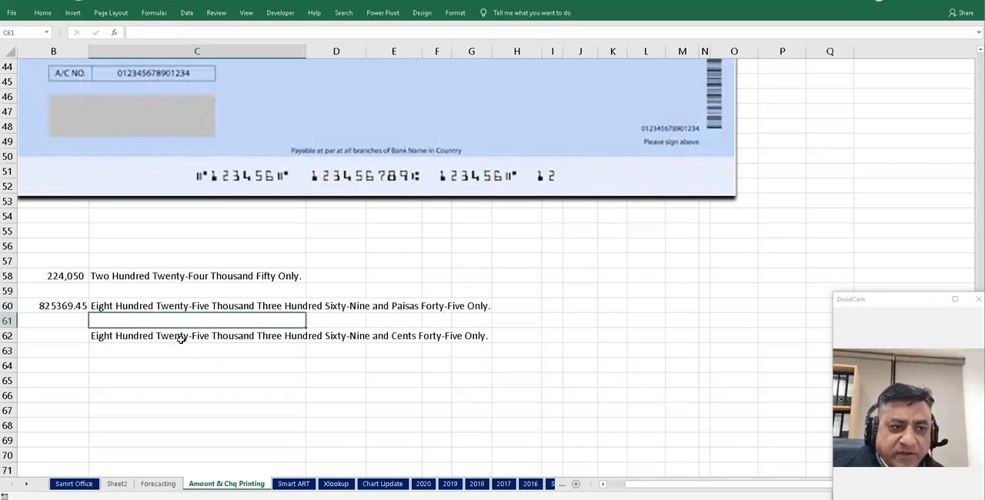
pyautogui.press('Up')
pyautogui.press('Up')
pyautogui.press('Left')
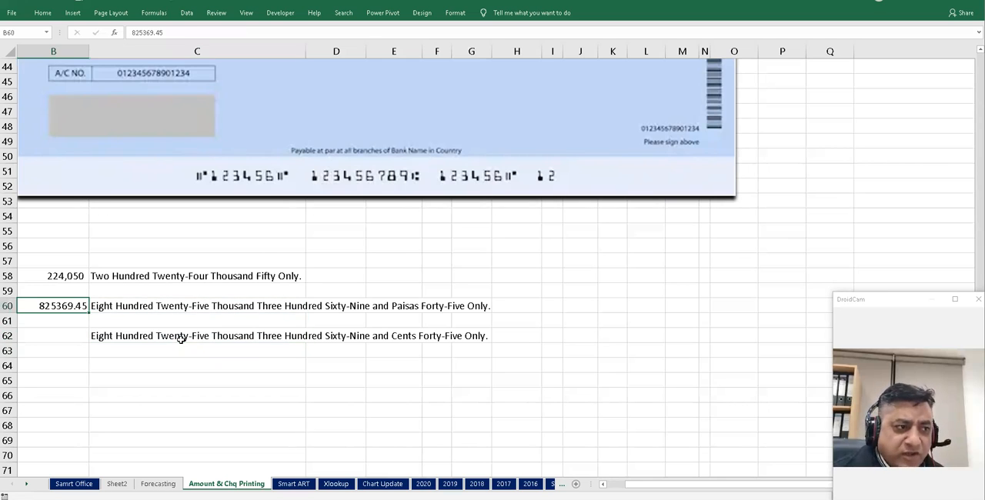
pyautogui.click(131, 33)
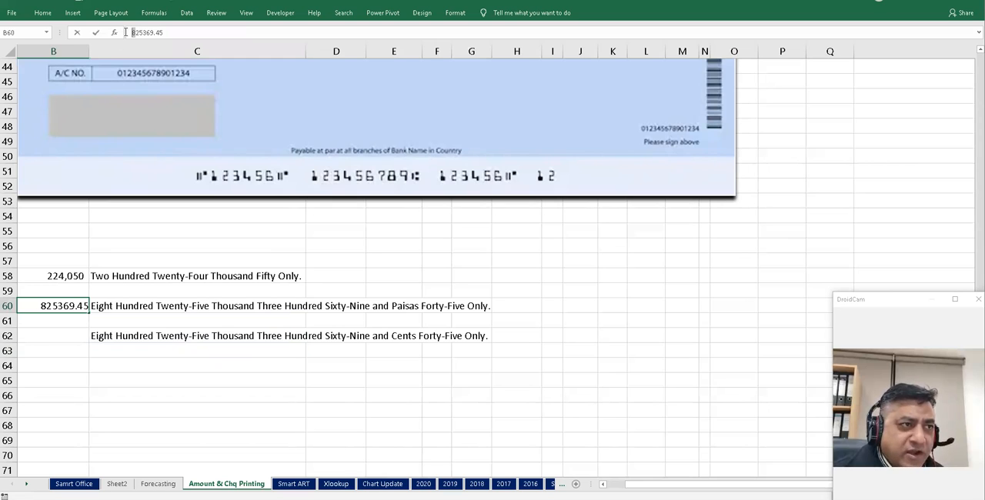
pyautogui.write('62')
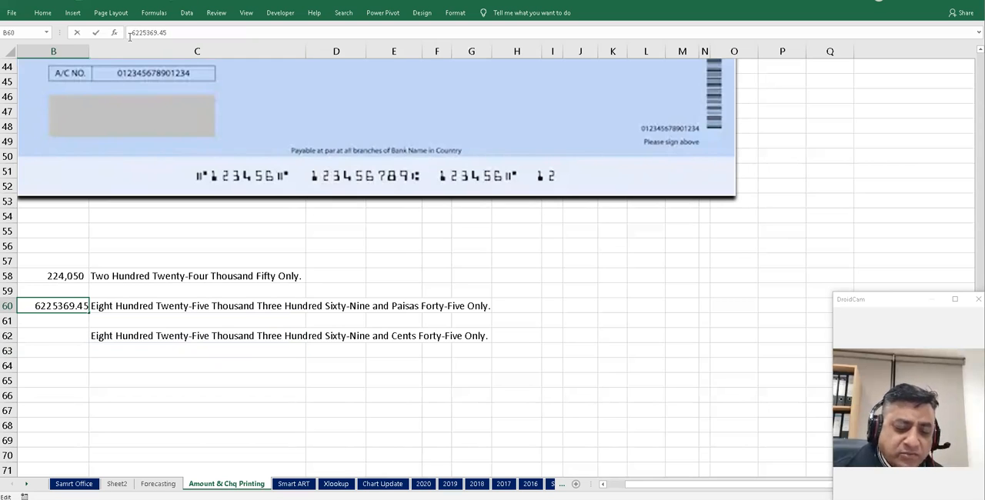
pyautogui.press('Delete')
pyautogui.press('Delete')
pyautogui.write('9')
pyautogui.press('Return')
pyautogui.press('Up')
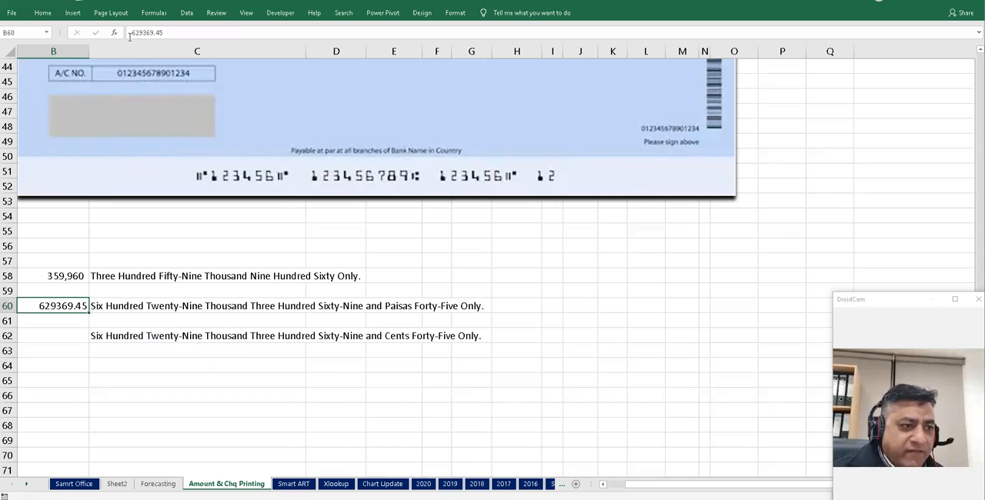
# - Disable the Zad add-in in Excel Options' Excel add-ins list
pyautogui.press('Right')
pyautogui.press('Up')
pyautogui.press('Up')
pyautogui.press('Down')
pyautogui.press('Down')
pyautogui.press('Down')
pyautogui.press('Down')
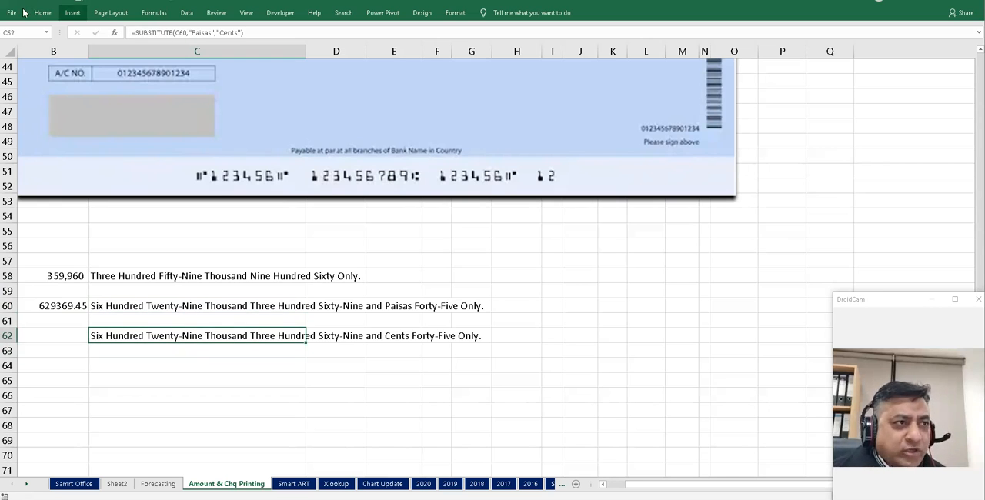
pyautogui.click(11, 13)
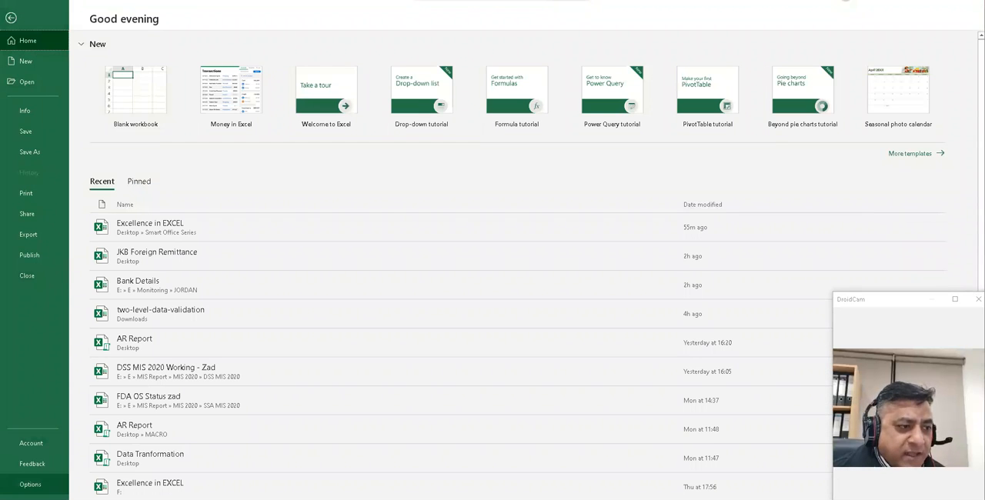
pyautogui.click(30, 484)
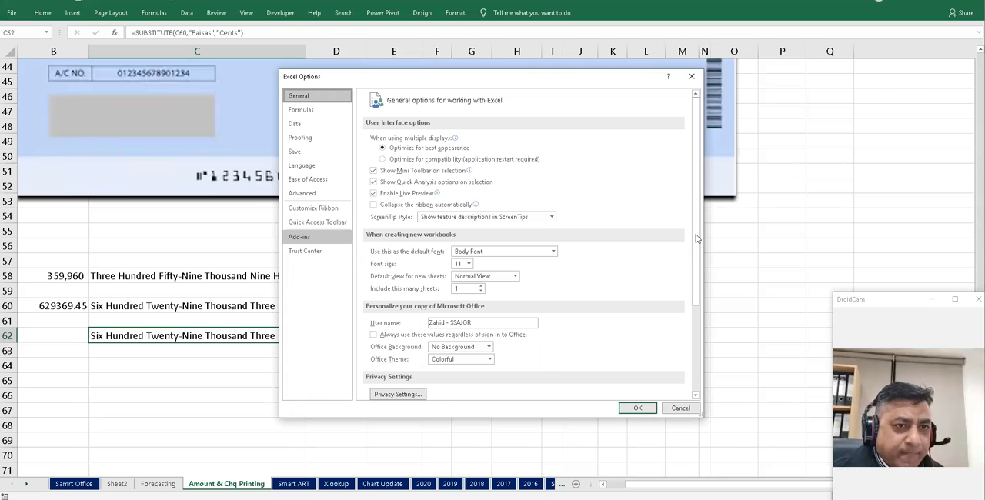
pyautogui.click(321, 242)
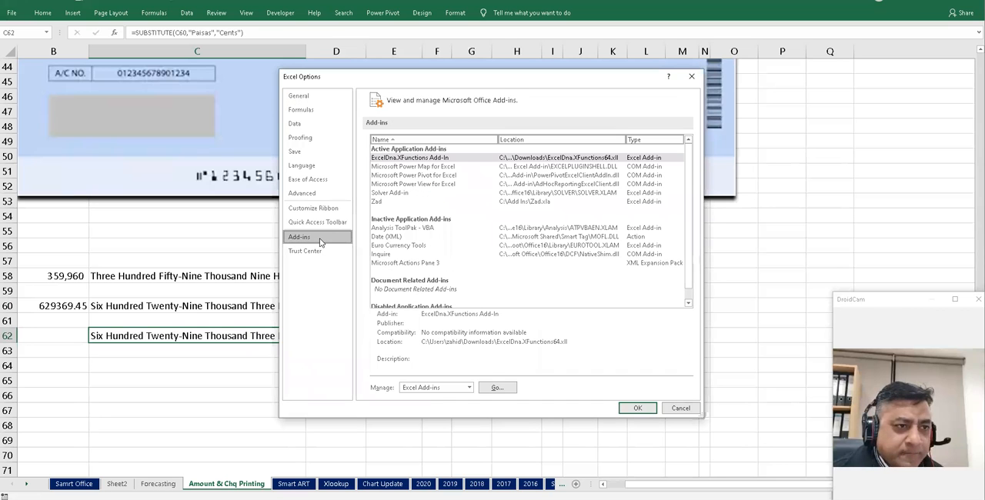
pyautogui.click(498, 387)
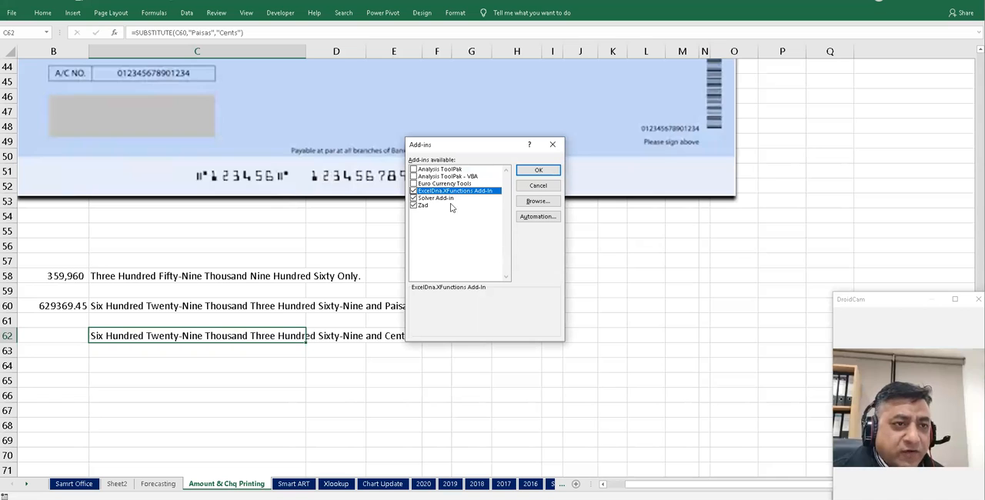
pyautogui.click(421, 205)
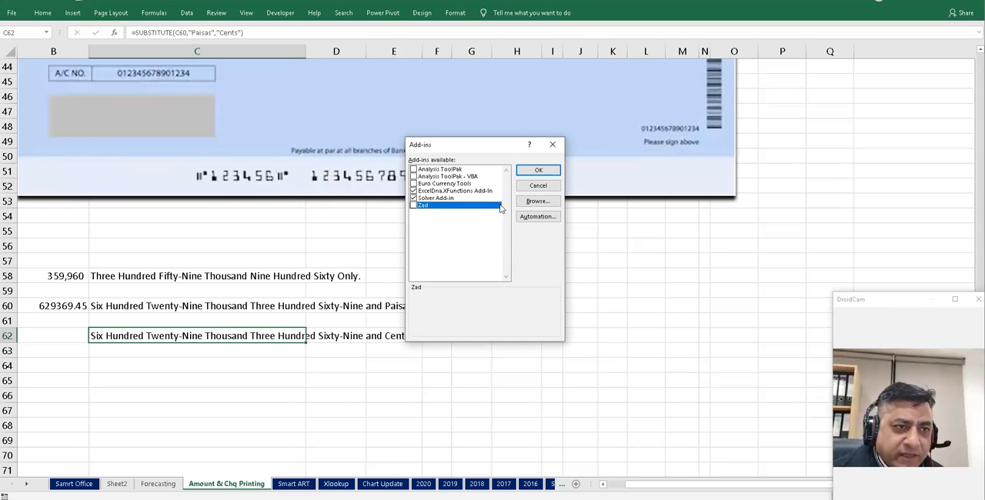
pyautogui.click(538, 170)
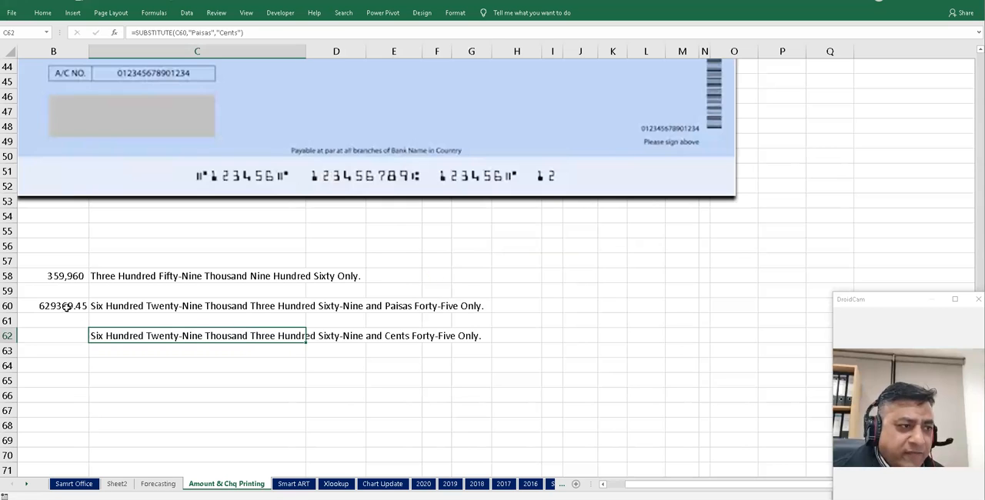
# - Enter 365 in cell B60
pyautogui.click(66, 307)
pyautogui.write('365')
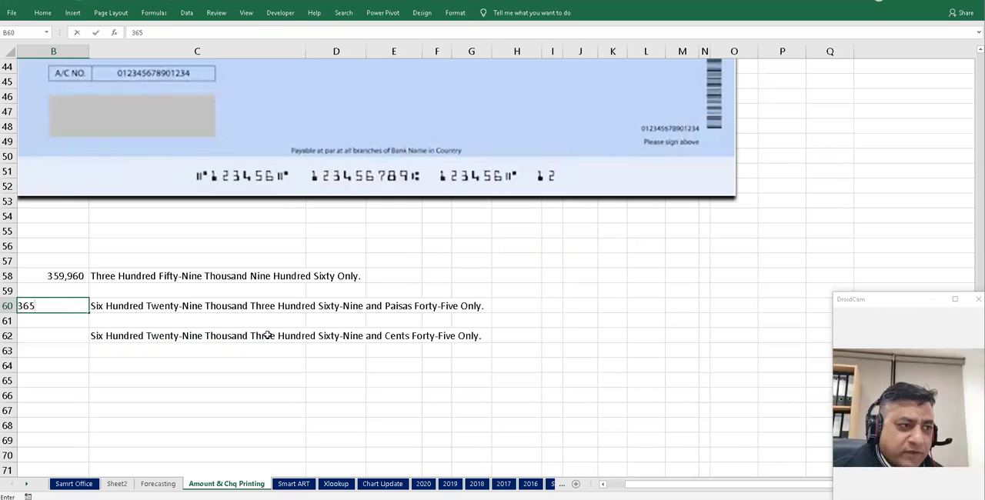
pyautogui.press('Return')
pyautogui.press('Up')
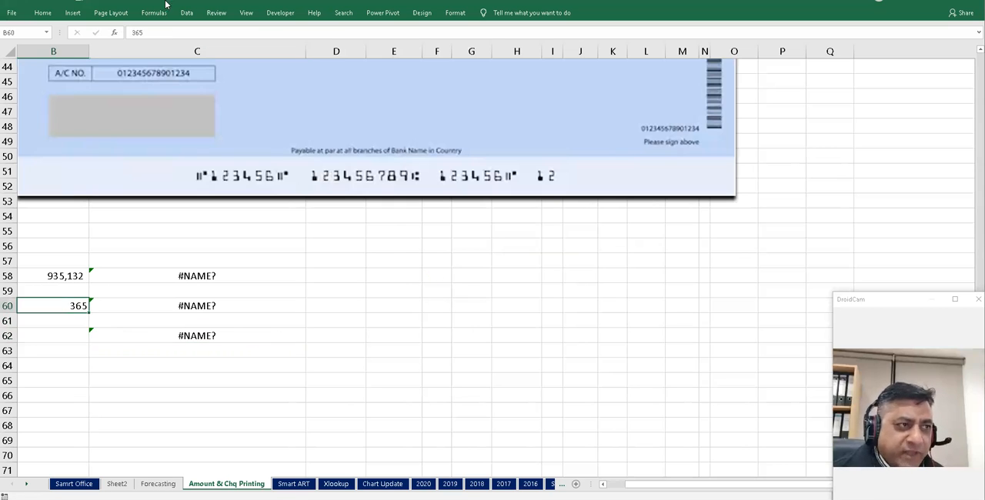
# - Re-enable the Zad add-in through Excel Options, then recalculate the worksheet twice
pyautogui.click(12, 13)
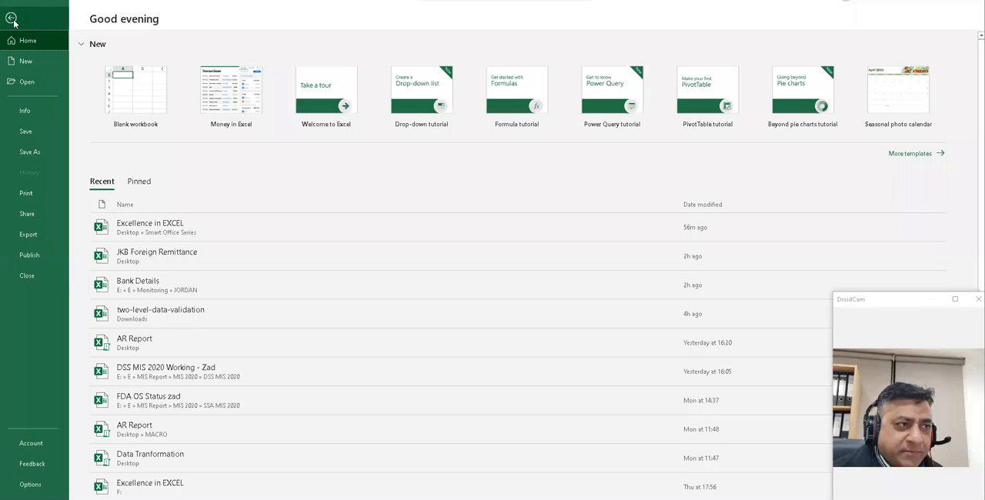
pyautogui.click(31, 484)
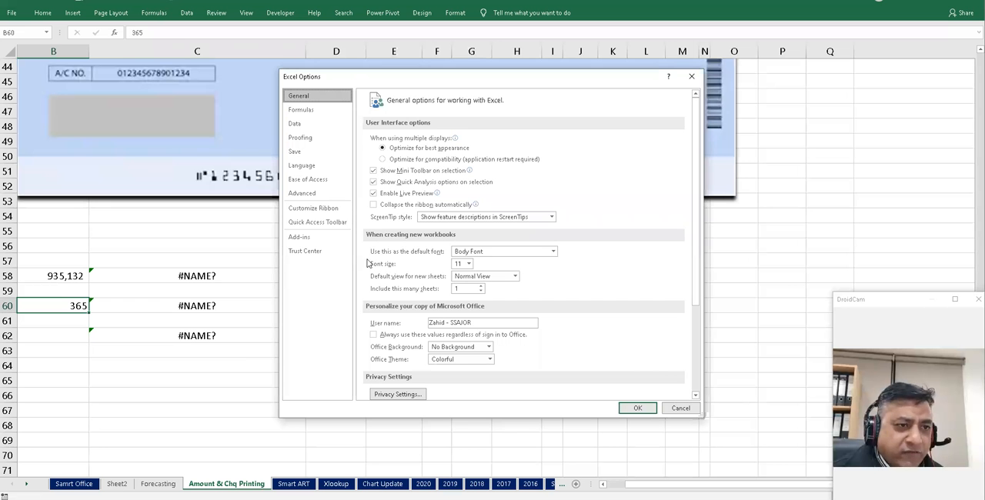
pyautogui.click(299, 237)
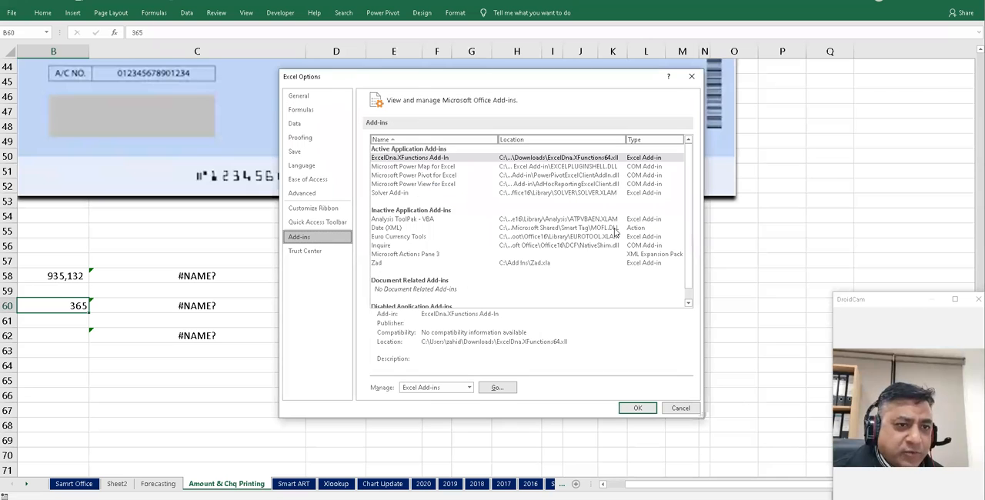
pyautogui.click(495, 387)
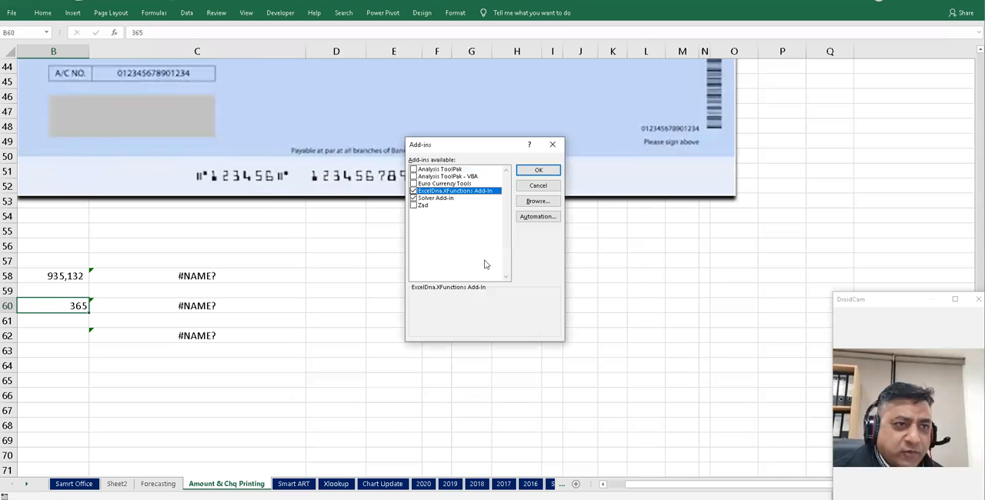
pyautogui.click(414, 206)
pyautogui.click(538, 170)
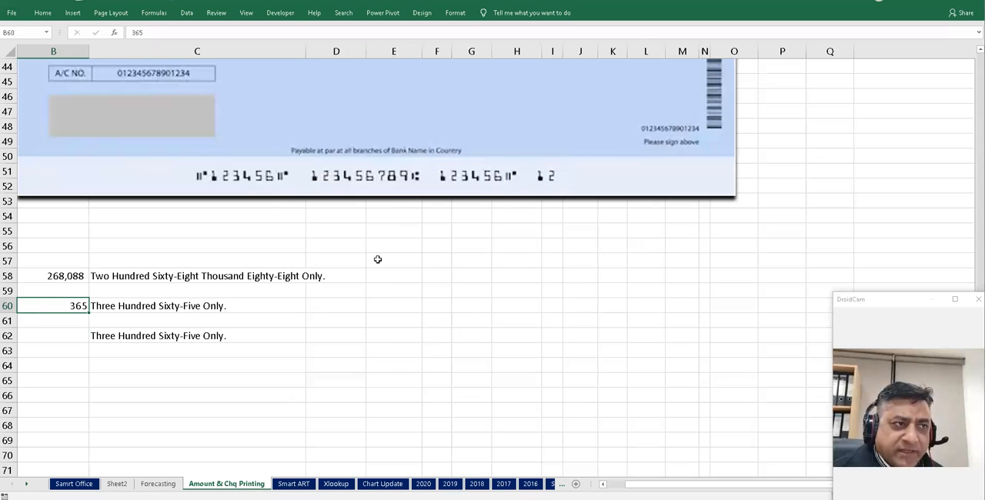
pyautogui.press('F9')
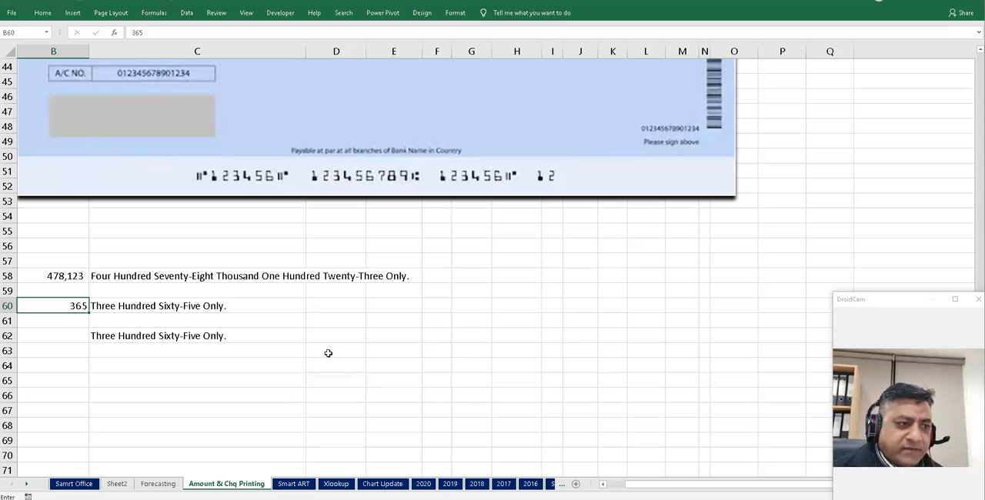
pyautogui.press('F9')
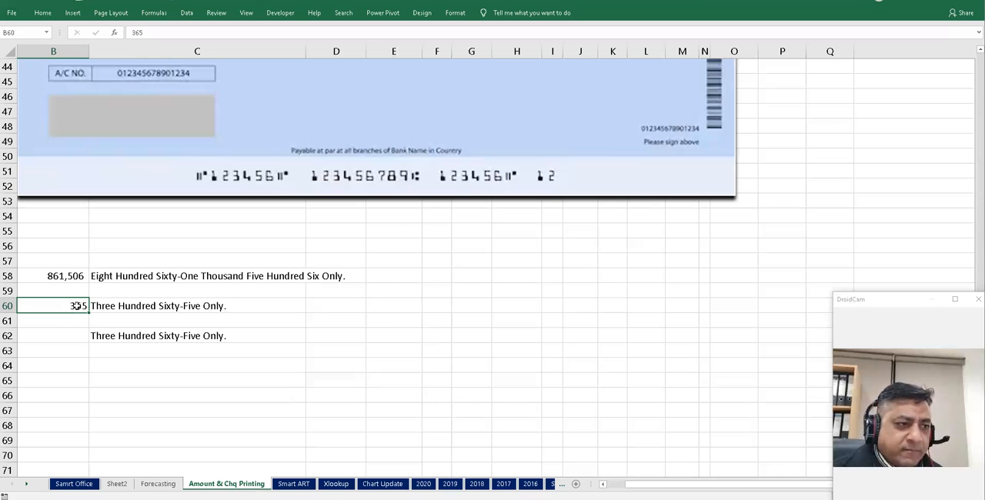
# - Enter 987365.25 in cell B60
pyautogui.write('987')
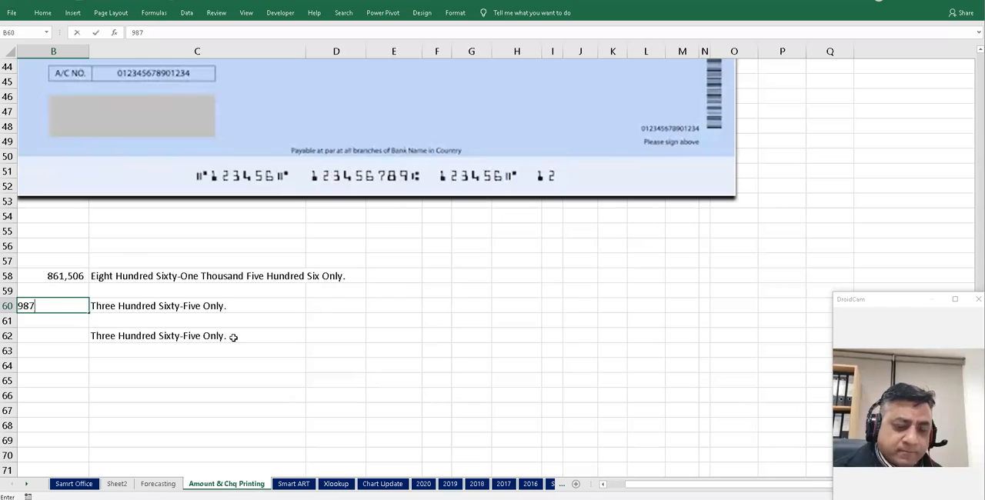
pyautogui.write('365.25')
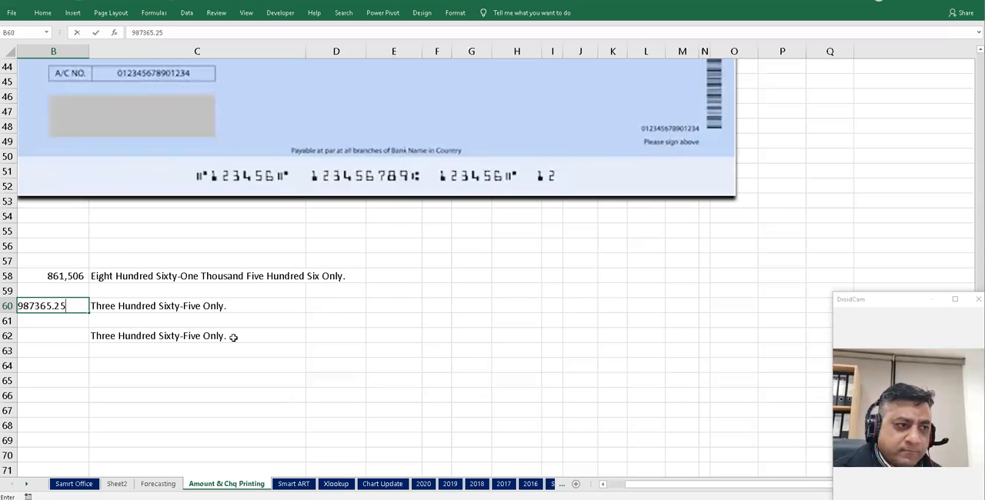
pyautogui.press('Return')
pyautogui.press('Up')
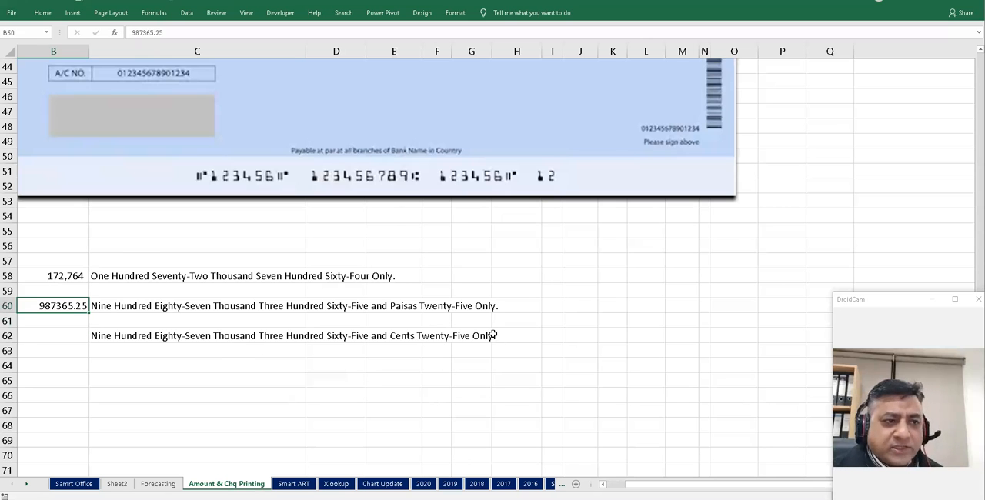
# - Narrow the lower cheque image so its right edge lines up with the cheque above
pyautogui.scroll(11, 490, 334)
pyautogui.scroll(3, 736, 187)
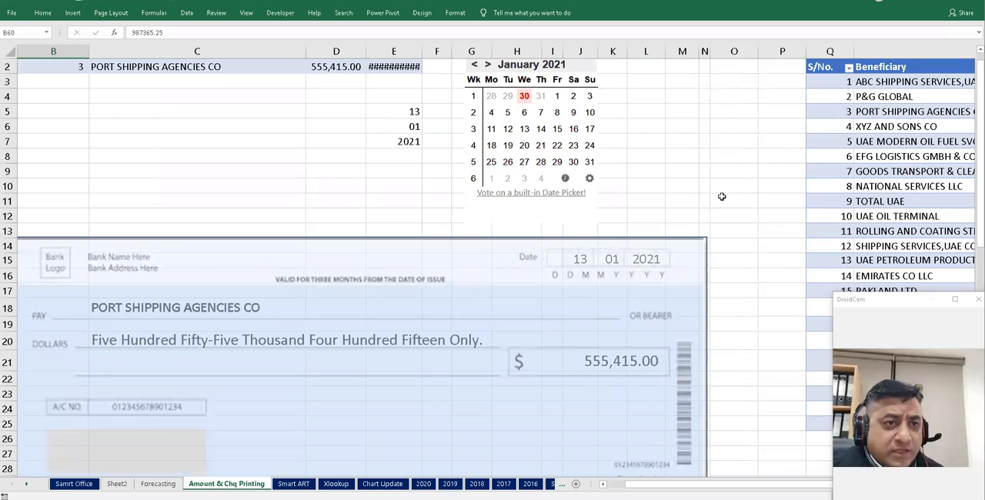
pyautogui.scroll(-7, 738, 187)
pyautogui.scroll(-8, 738, 187)
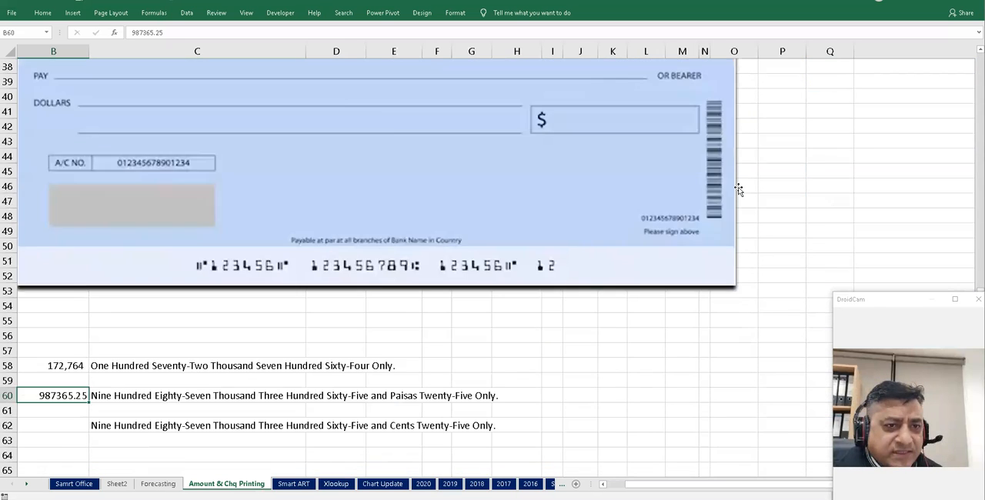
pyautogui.click(644, 221)
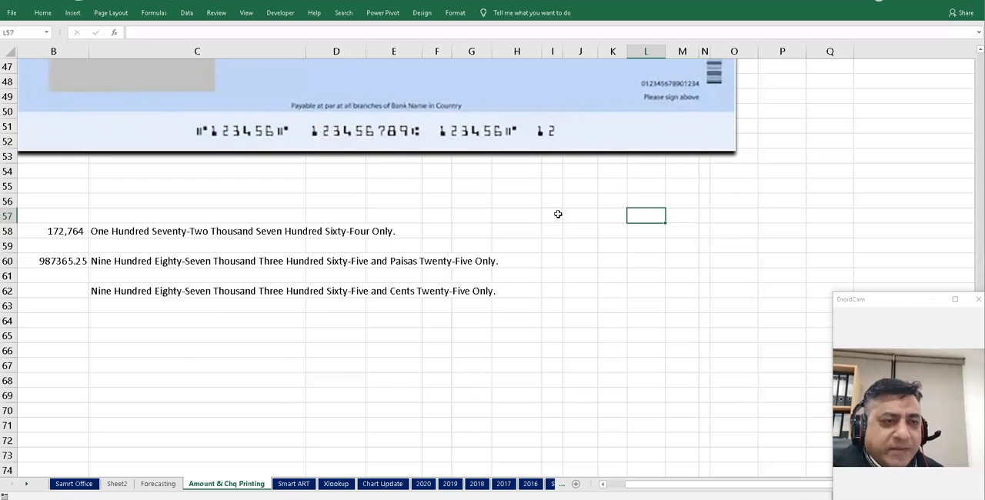
pyautogui.scroll(6, 559, 213)
pyautogui.click(639, 256)
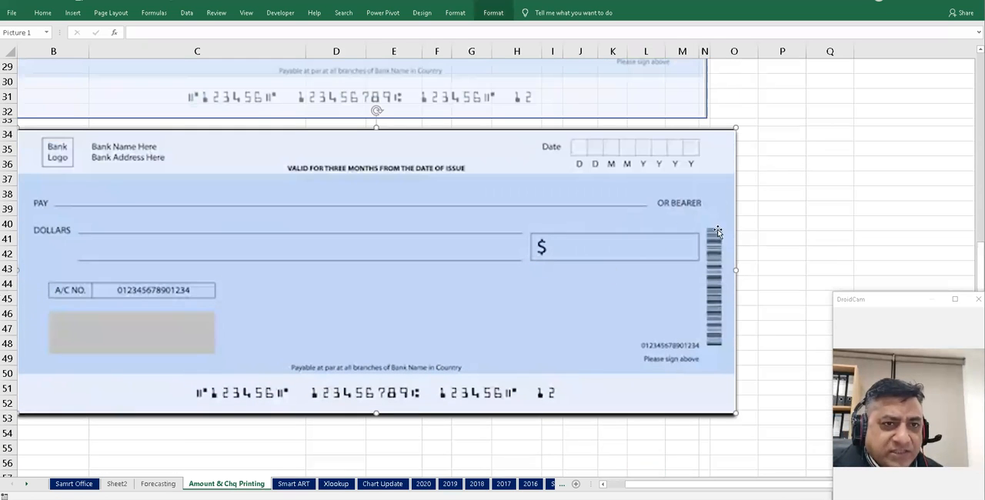
pyautogui.moveTo(737, 269); pyautogui.dragTo(708, 268)
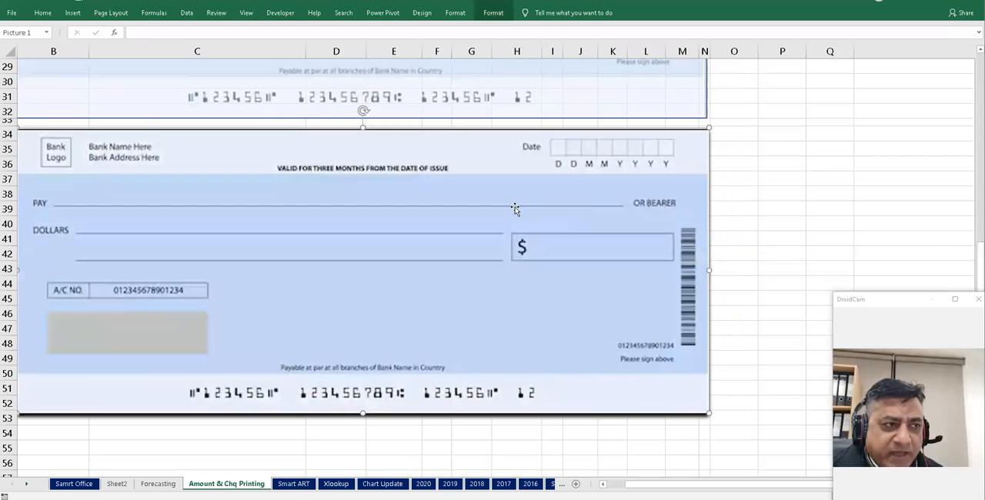
# - Autofit the width of column E so the date displays in full
pyautogui.scroll(9, 514, 210)
pyautogui.scroll(-1, 631, 259)
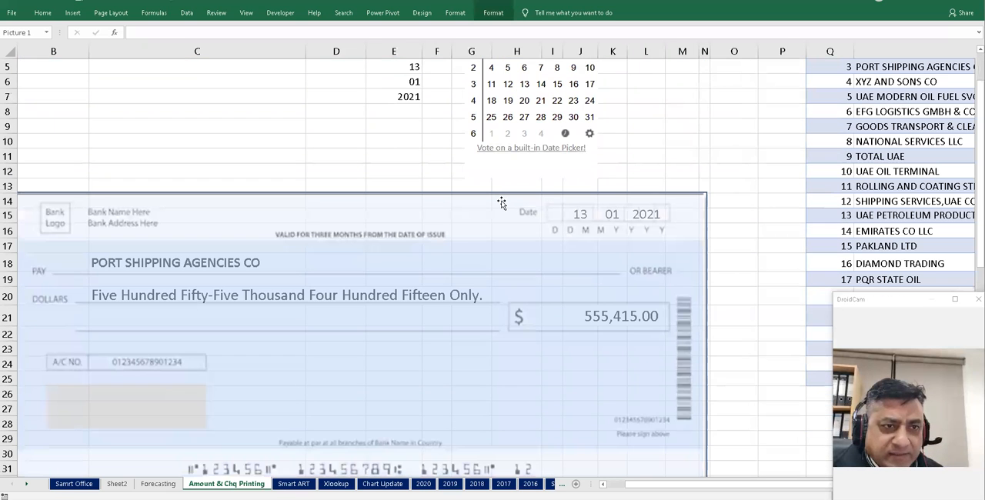
pyautogui.click(501, 193)
pyautogui.click(647, 157)
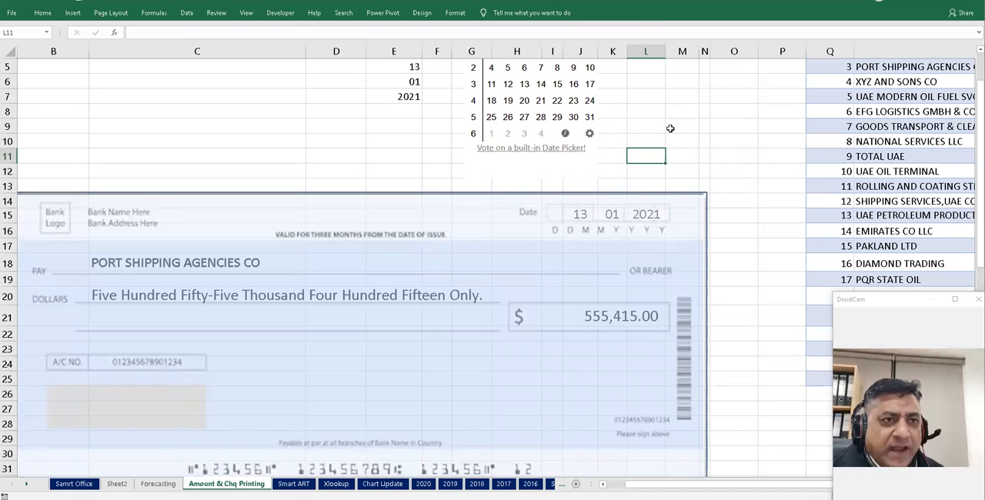
pyautogui.scroll(1, 666, 130)
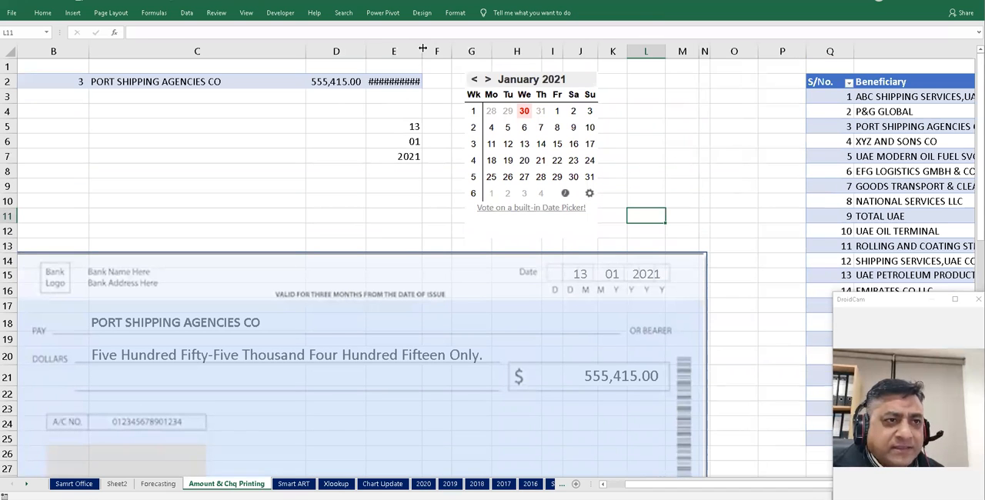
pyautogui.doubleClick(422, 48)
# - Enter the heading Payment Sheetr in cell Q1 above the beneficiary table
pyautogui.hscroll(2, 790, 484)
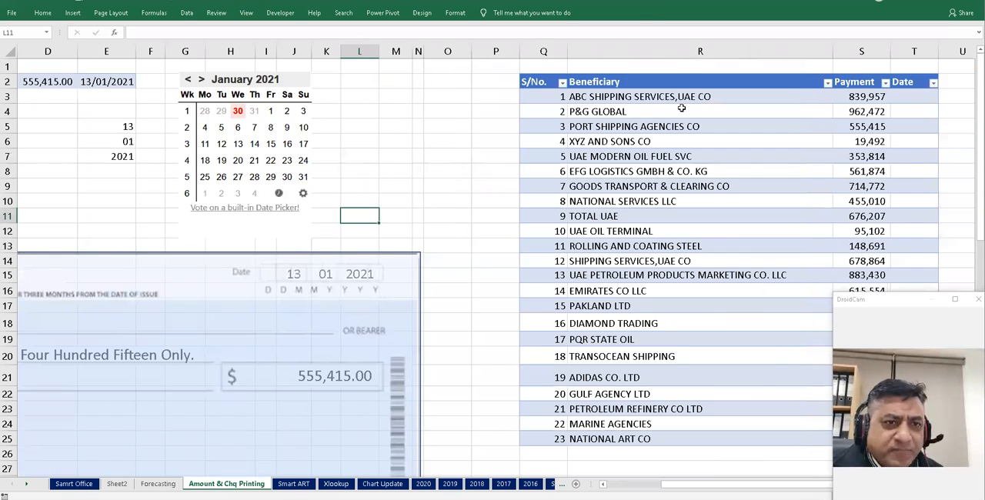
pyautogui.click(543, 66)
pyautogui.write('Payment')
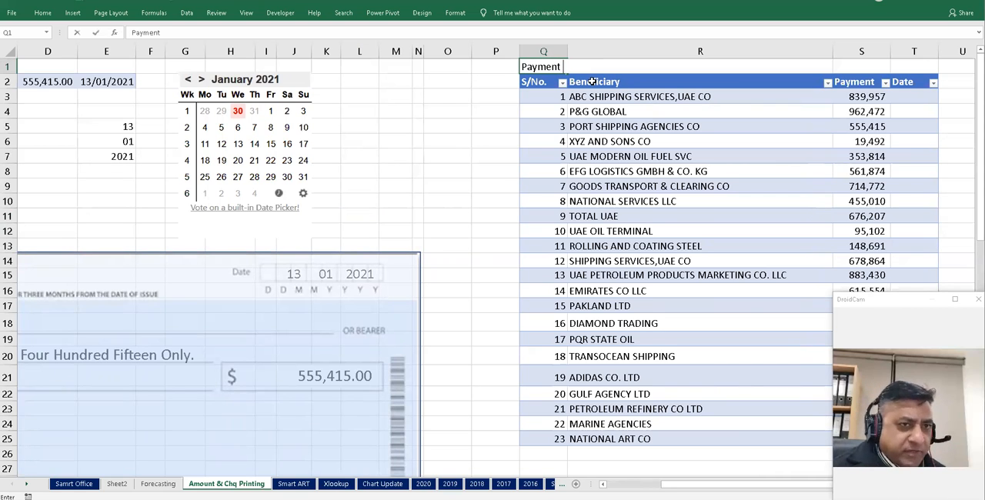
pyautogui.write(' Sheetr')
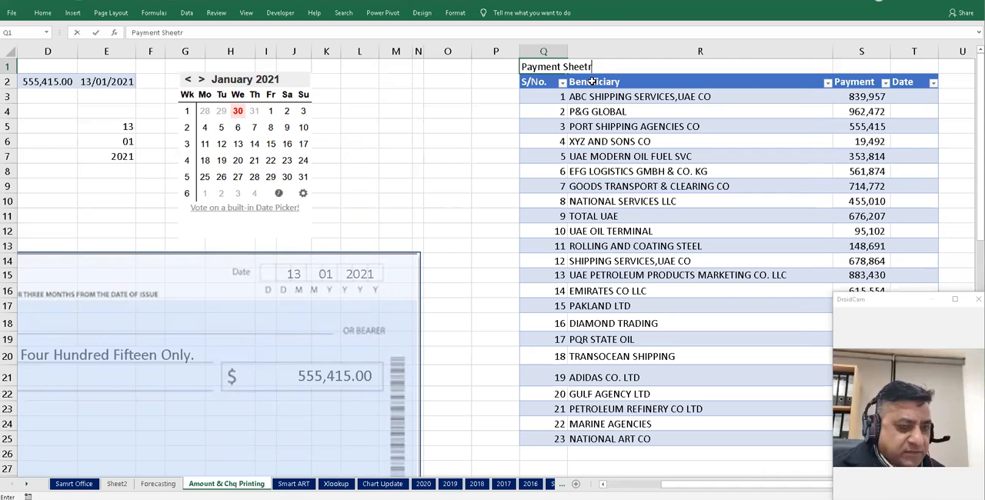
pyautogui.press('Return')
# - Move through the beneficiary table and the cheque input cells to review their contents
pyautogui.press('Down')
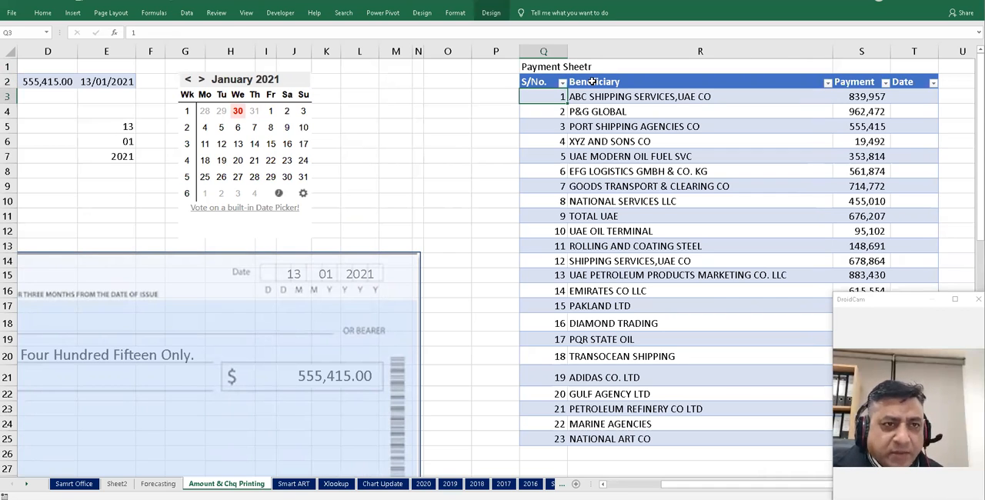
pyautogui.press('Right')
pyautogui.press('Down')
pyautogui.press('Up')
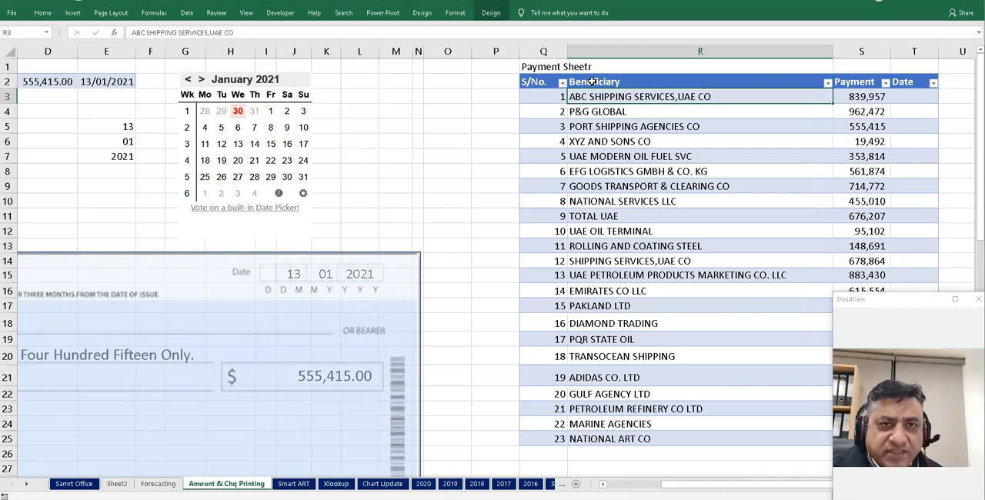
pyautogui.press('Right')
pyautogui.press('Down')
pyautogui.press('Down')
pyautogui.press('Down')
pyautogui.press('Down')
pyautogui.press('Down')
pyautogui.press('Up')
pyautogui.press('Up')
pyautogui.press('Up')
pyautogui.press('Up')
pyautogui.press('Up')
pyautogui.press('Left')
pyautogui.press('Left')
pyautogui.press('Left')
pyautogui.press('Left')
pyautogui.press('Left')
pyautogui.press('Left')
pyautogui.press('Left')
pyautogui.press('Left')
pyautogui.press('Left')
pyautogui.press('Left')
pyautogui.press('Left')
pyautogui.press('Left')
pyautogui.press('Left')
pyautogui.press('Left')
pyautogui.press('Left')
pyautogui.press('Left')
pyautogui.press('Left')
pyautogui.press('Left')
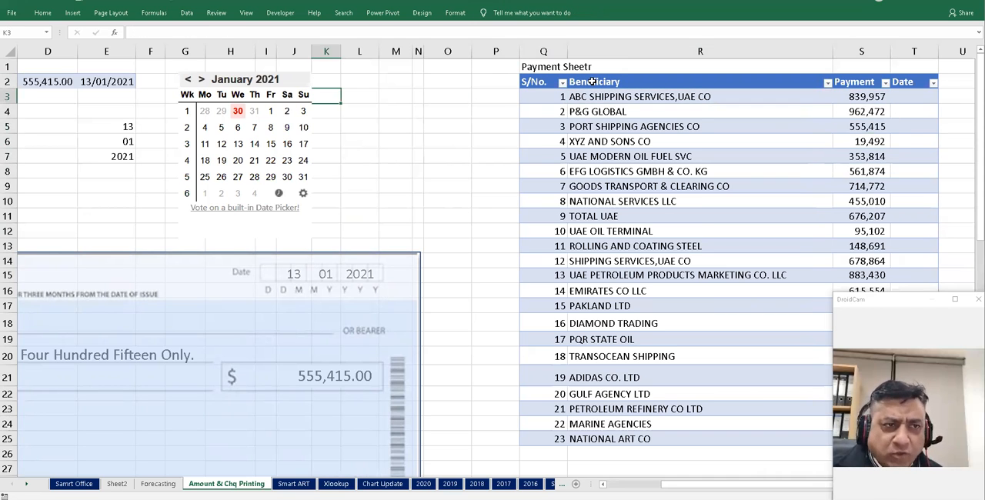
pyautogui.press('Right')
pyautogui.press('Right')
pyautogui.press('Up')
pyautogui.press('Down')
pyautogui.press('Down')
pyautogui.press('Down')
pyautogui.press('Up')
pyautogui.press('Up')
pyautogui.press('Up')
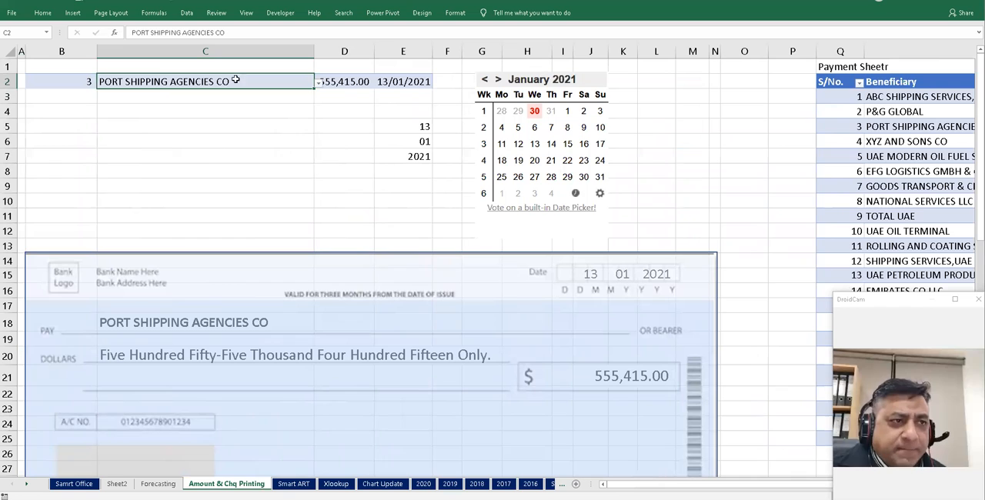
pyautogui.click(209, 157)
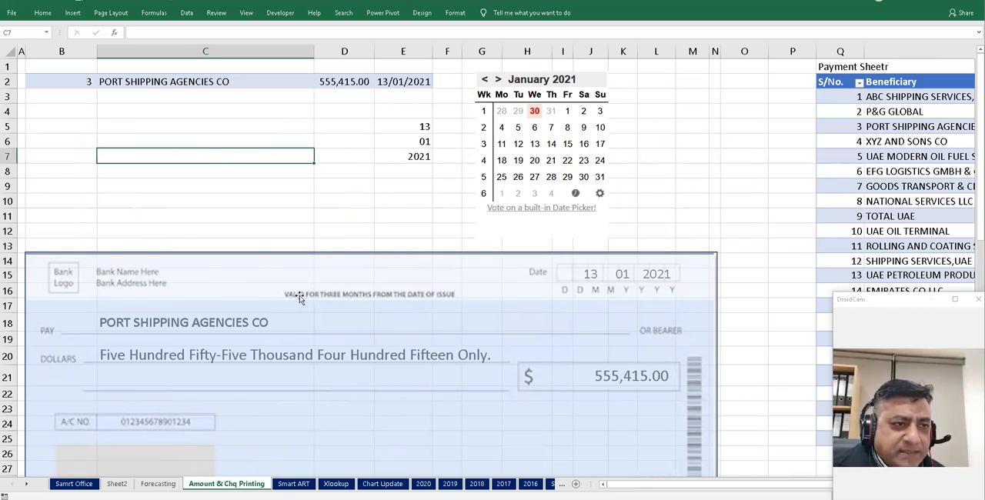
pyautogui.click(171, 80)
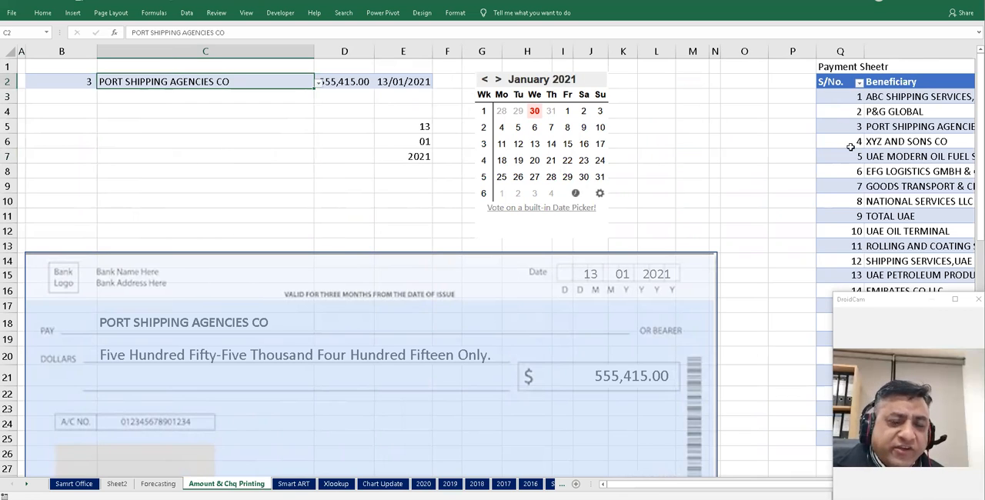
pyautogui.click(904, 170)
# - Add list data validation to cell C5 using the Beneficiary column range $R$2:$R$25 as its source
pyautogui.click(178, 123)
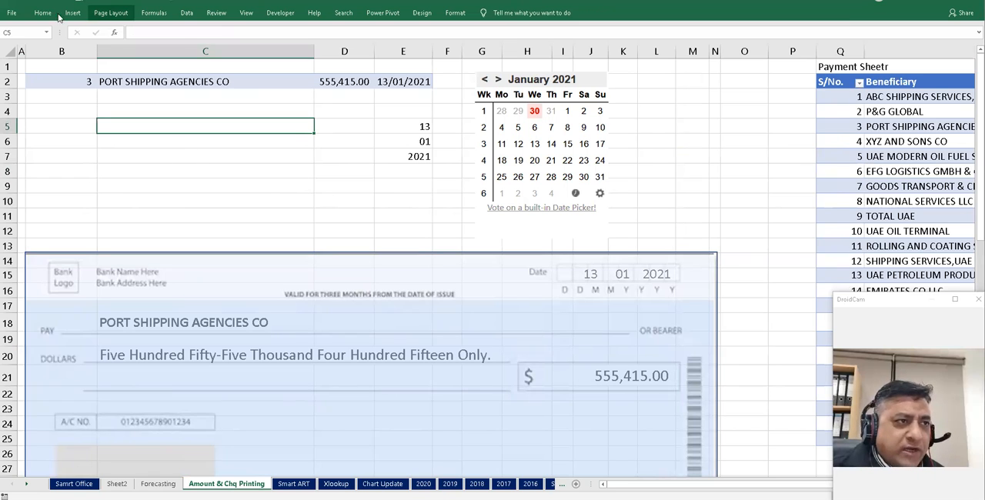
pyautogui.click(186, 13)
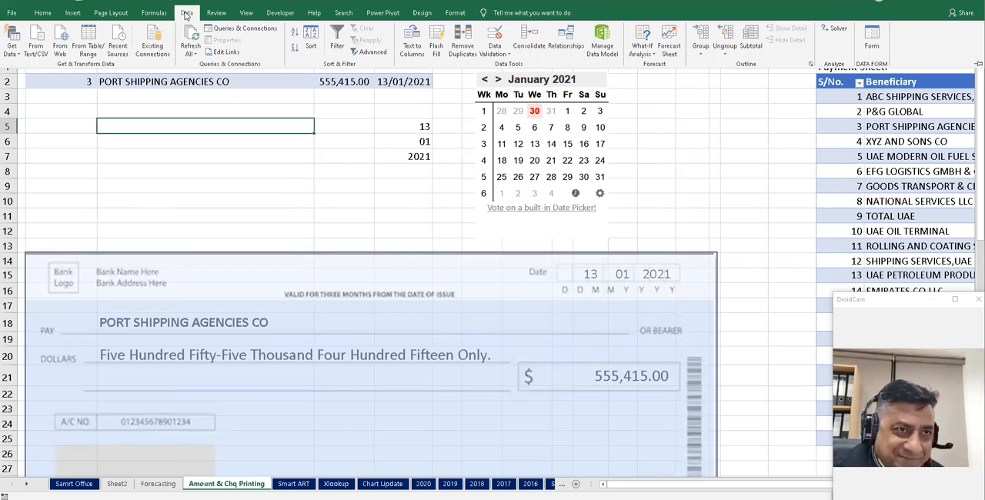
pyautogui.click(510, 56)
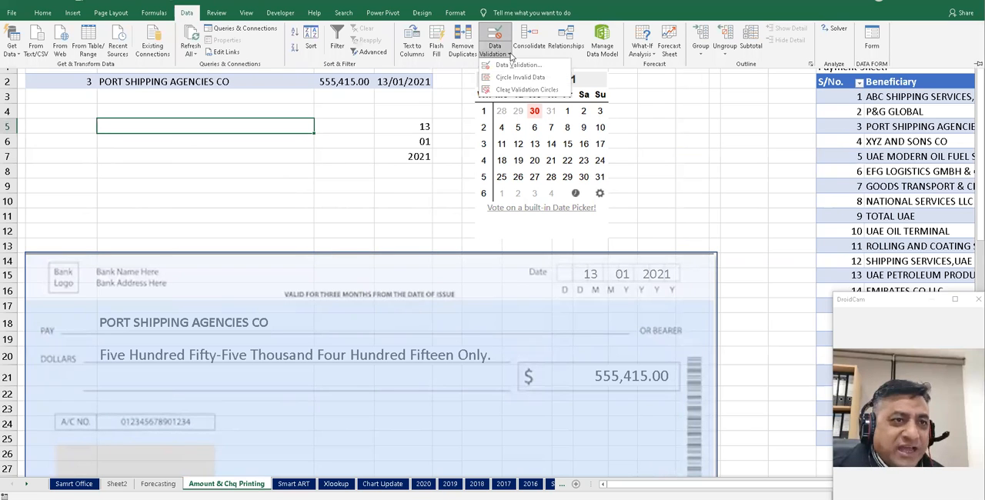
pyautogui.click(517, 66)
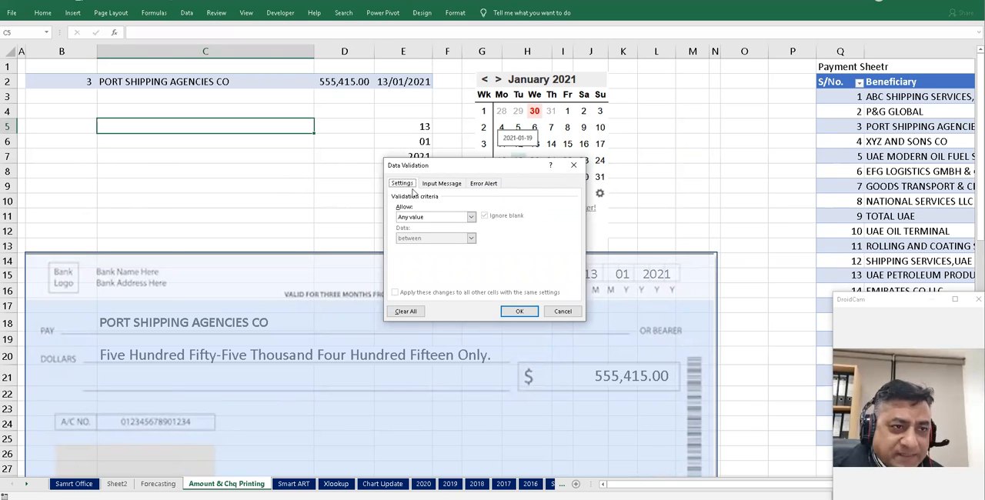
pyautogui.click(471, 217)
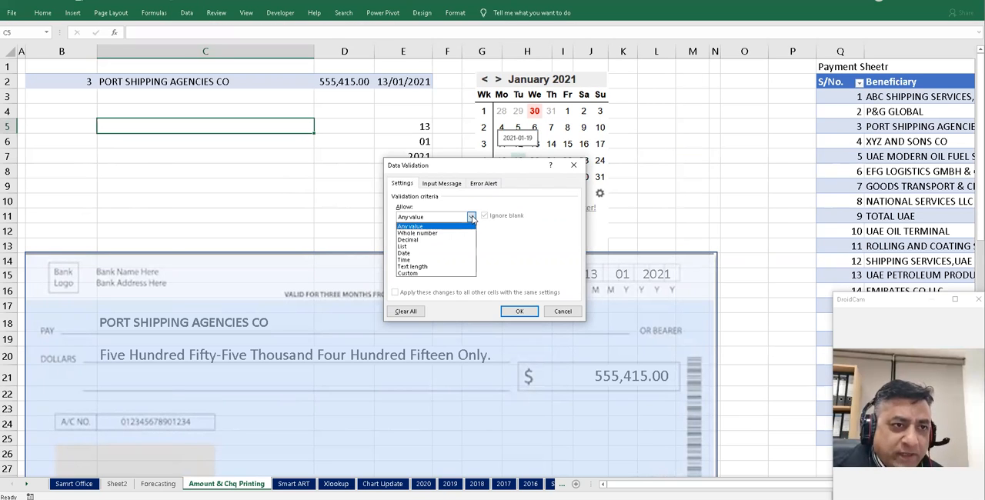
pyautogui.click(444, 247)
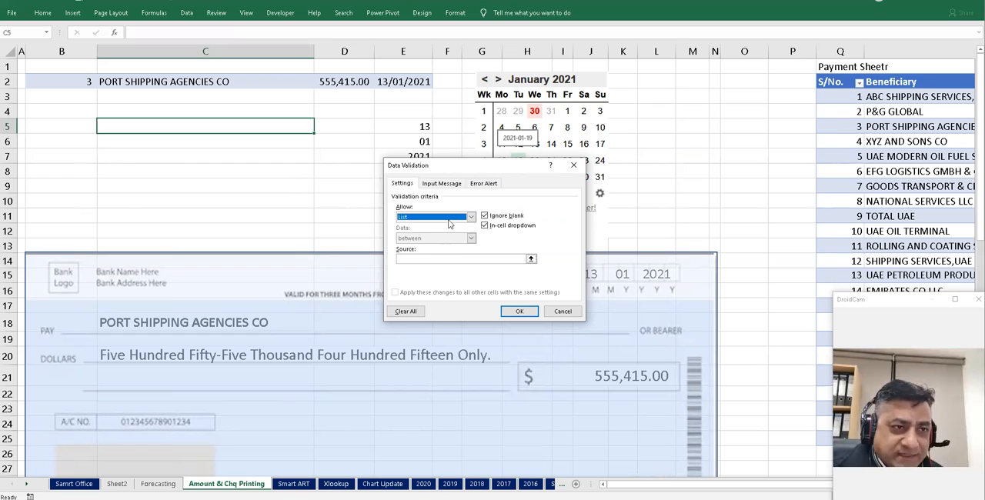
pyautogui.click(531, 260)
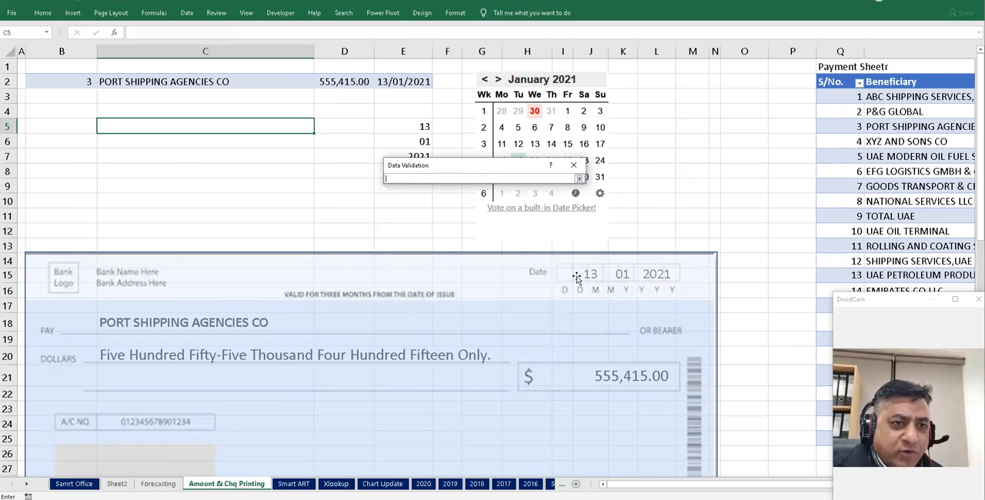
pyautogui.hscroll(3, 694, 74)
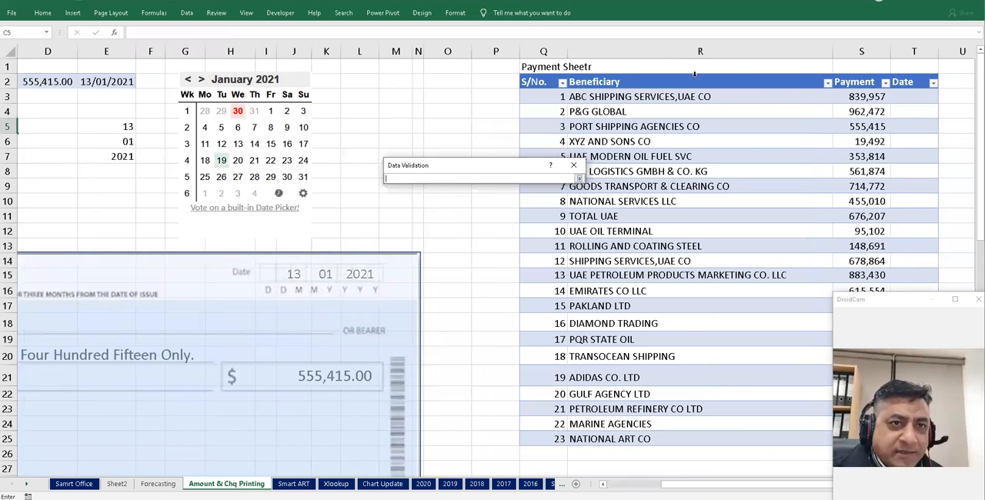
pyautogui.click(689, 74)
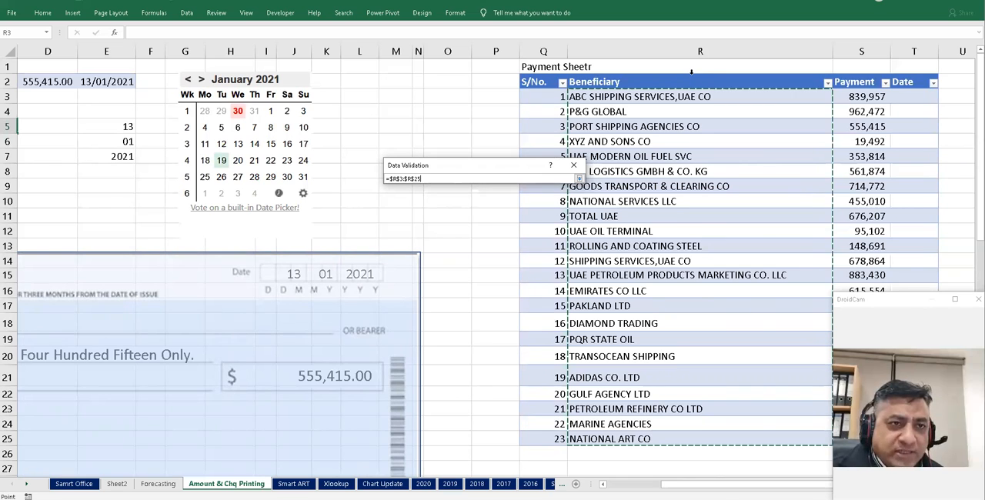
pyautogui.click(691, 72)
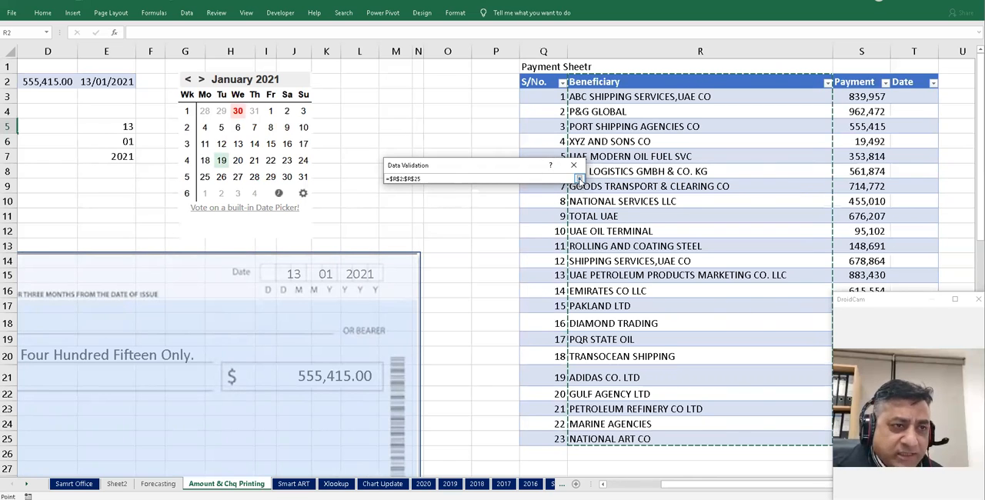
pyautogui.click(578, 178)
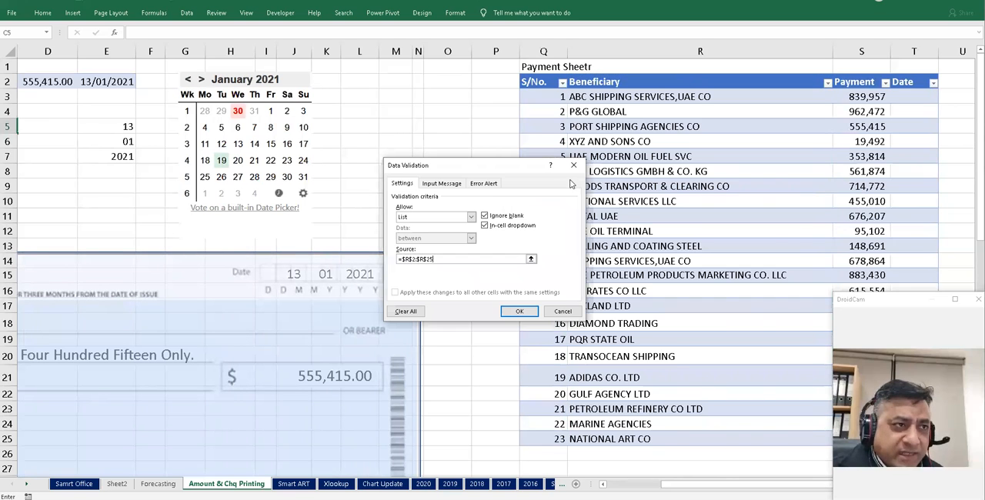
pyautogui.click(514, 311)
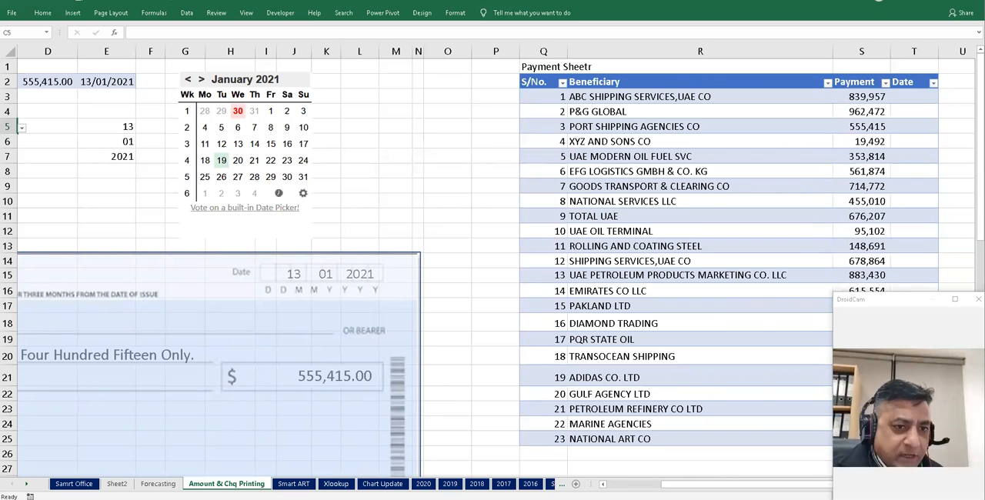
# - Pick PORT SHIPPING AGENCIES CO and then NATIONAL SERVICES LLC from cell C5's dropdown list
pyautogui.hscroll(-3, 236, 264)
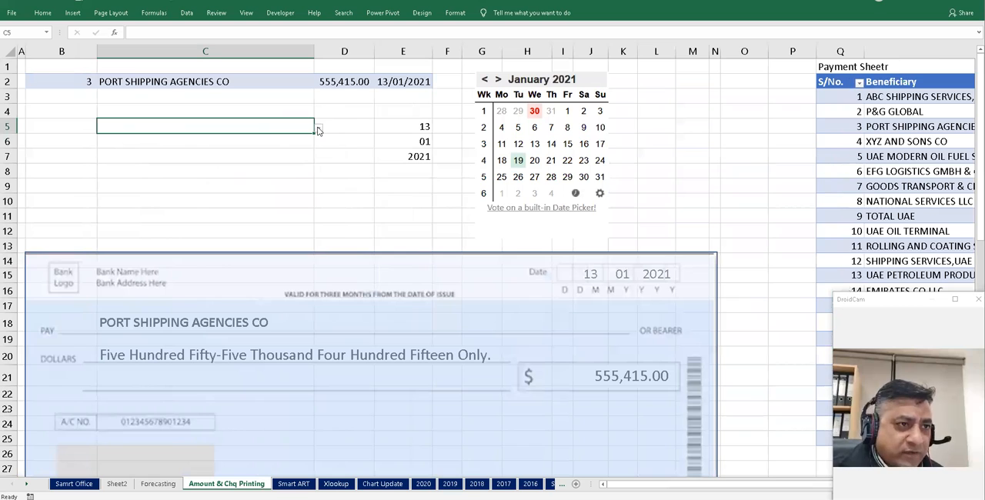
pyautogui.click(319, 128)
pyautogui.click(269, 171)
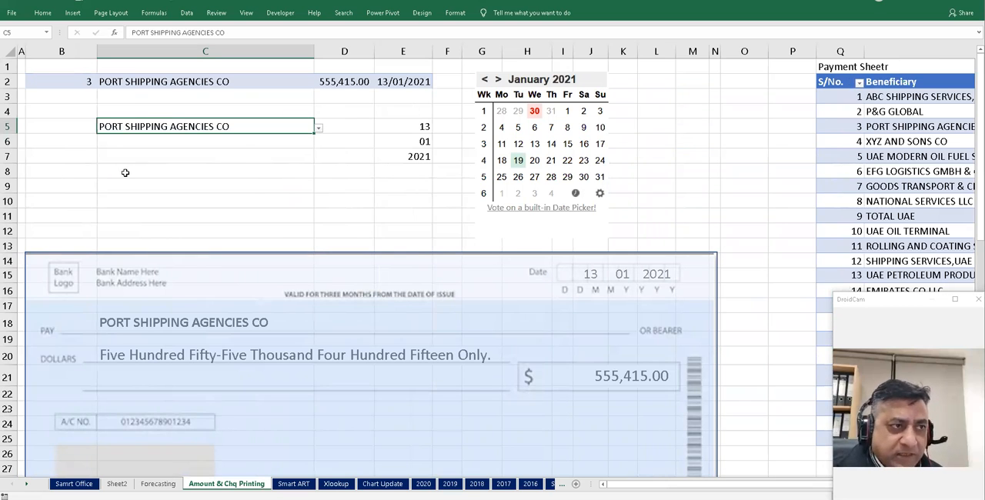
pyautogui.click(319, 127)
pyautogui.click(238, 188)
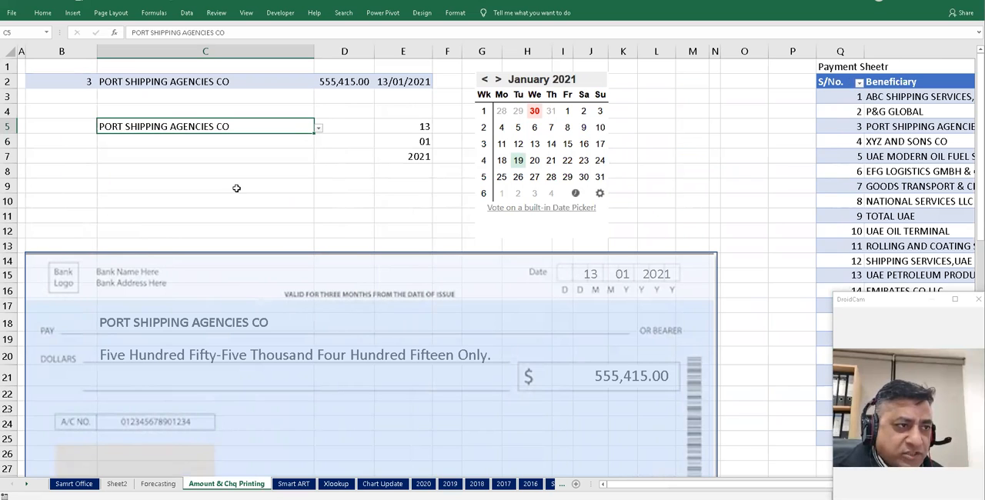
pyautogui.click(172, 167)
pyautogui.click(187, 128)
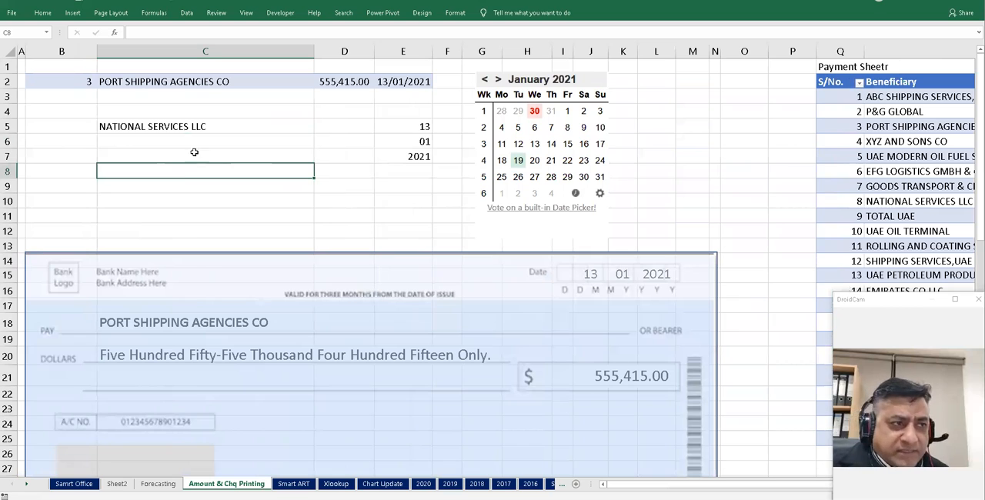
# - Enter a VLOOKUP in D5 that looks up $C5 in the table's S/No. to Payment columns and returns column 3
pyautogui.press('Left')
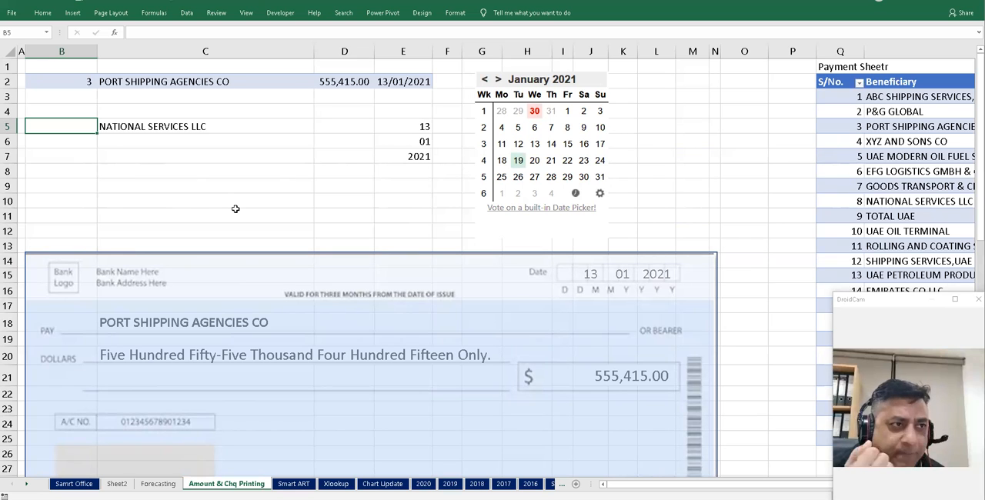
pyautogui.press('Right')
pyautogui.press('Right')
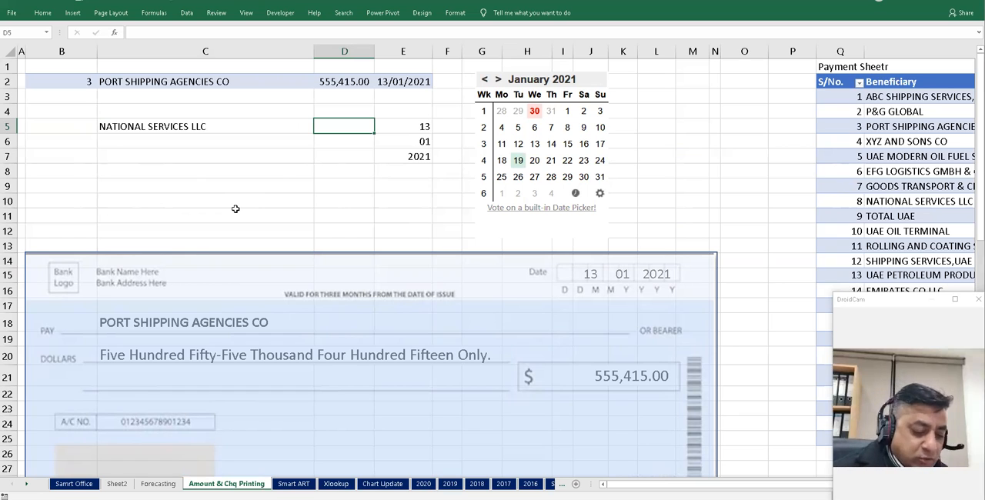
pyautogui.write('=vlo')
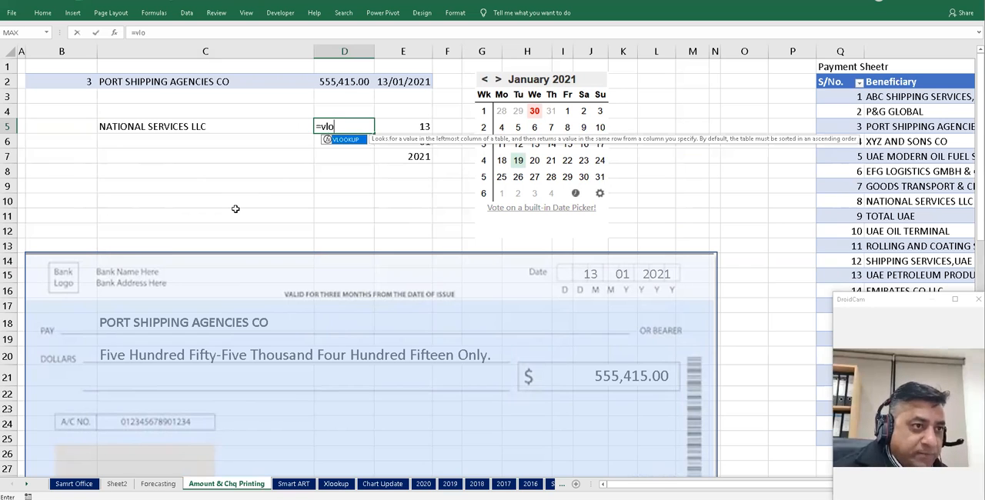
pyautogui.press('Tab')
pyautogui.press('Left')
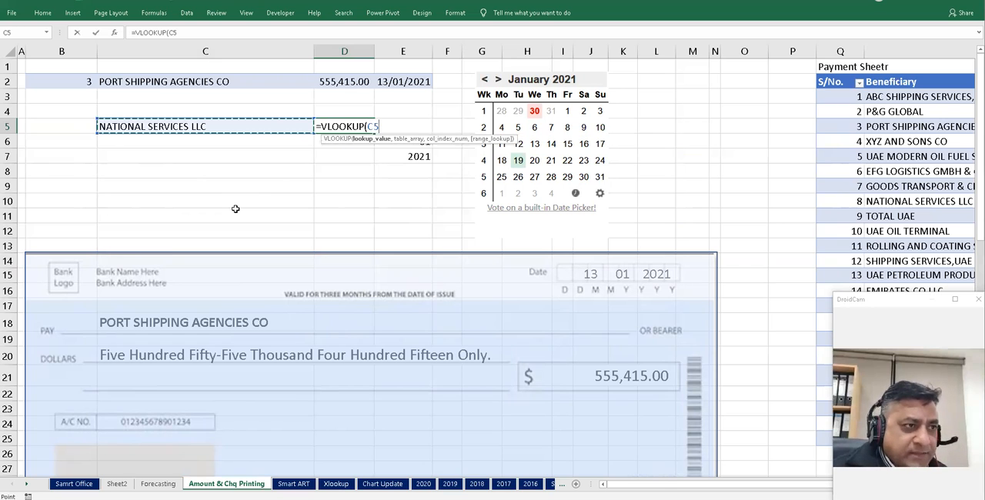
pyautogui.press('F4')
pyautogui.press('F4')
pyautogui.press('F4')
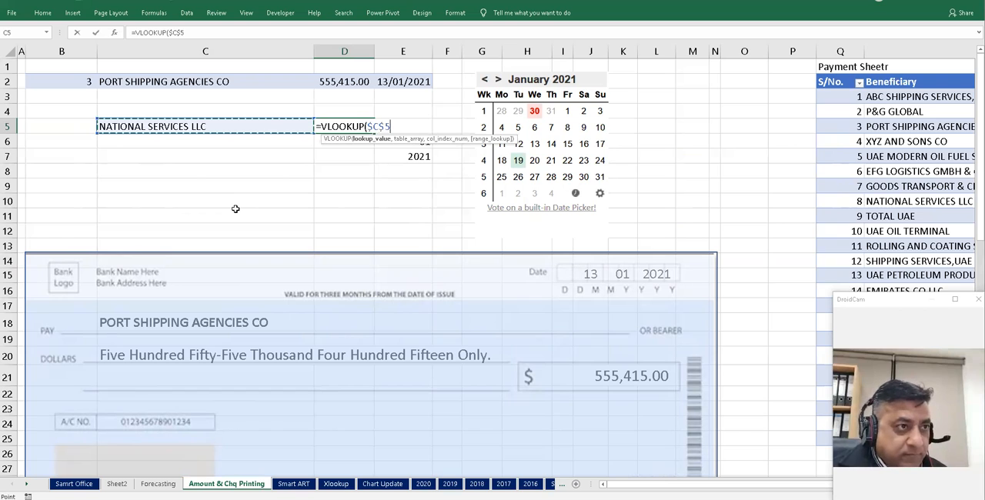
pyautogui.write(',')
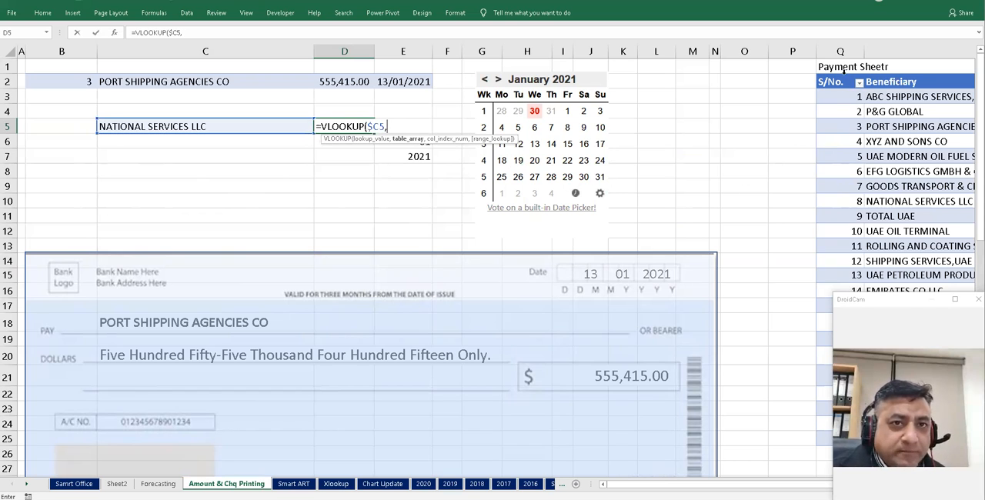
pyautogui.moveTo(844, 77); pyautogui.dragTo(874, 82)
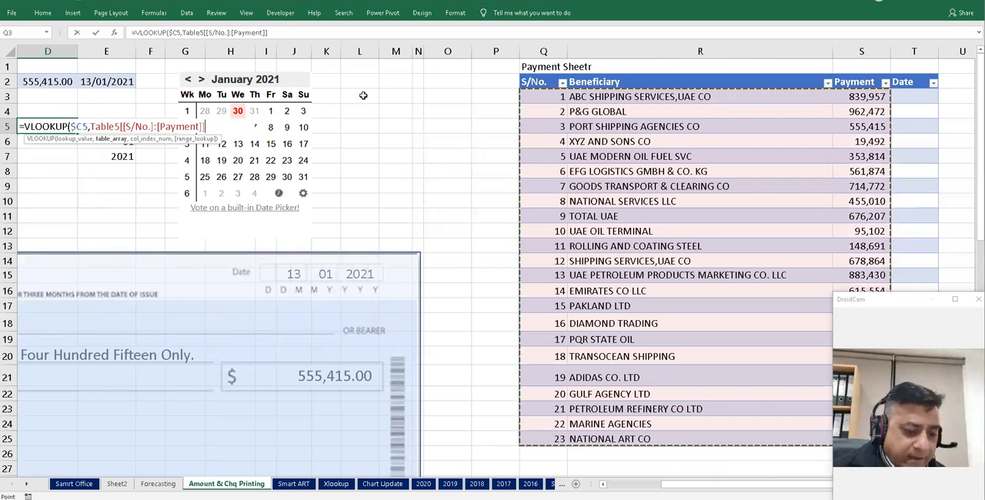
pyautogui.write(',3')
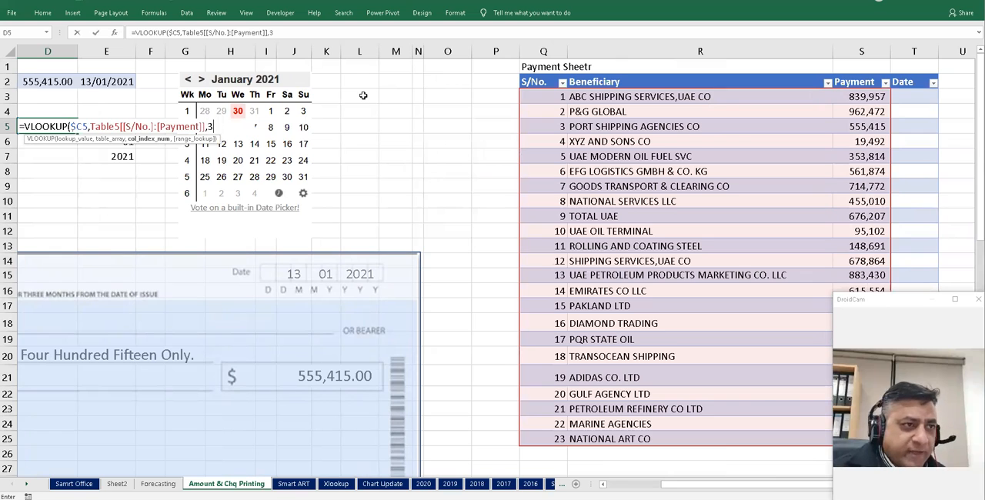
pyautogui.press('Return')
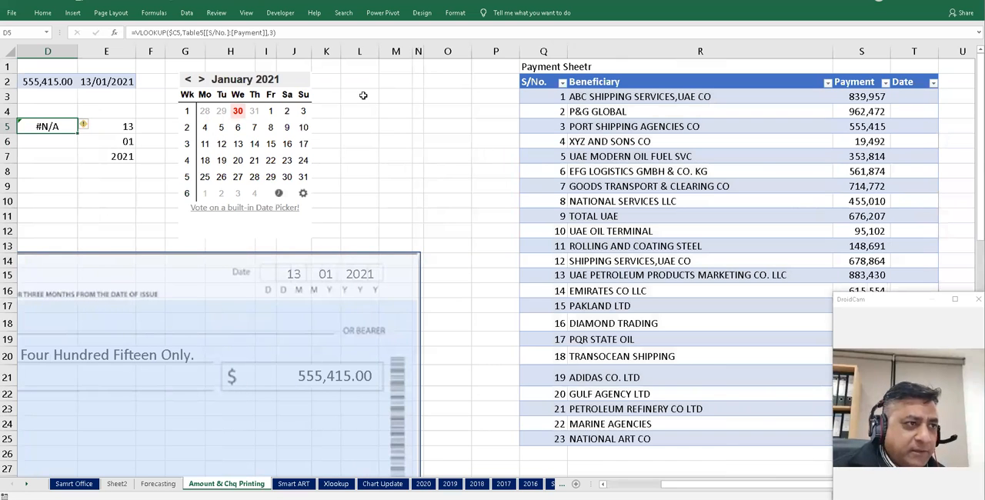
pyautogui.click(183, 32)
pyautogui.moveTo(183, 32); pyautogui.dragTo(267, 32)
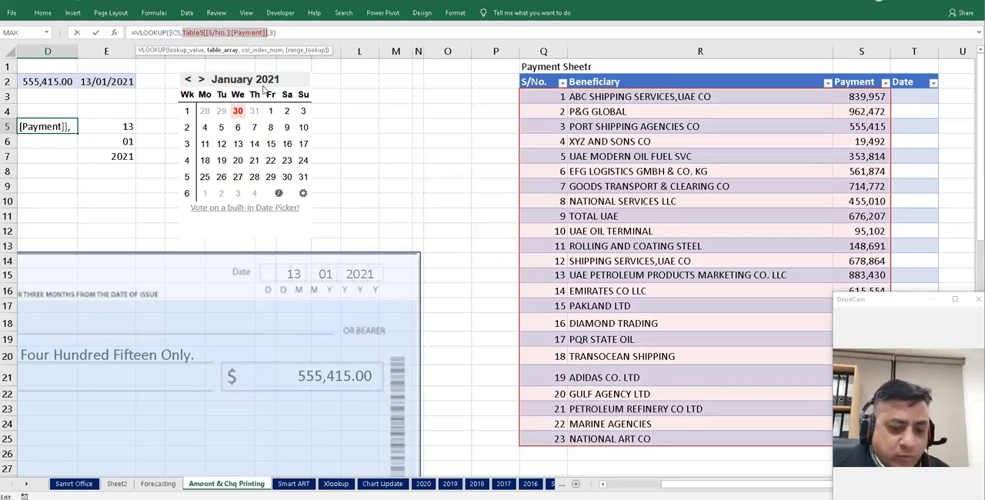
pyautogui.press('Delete')
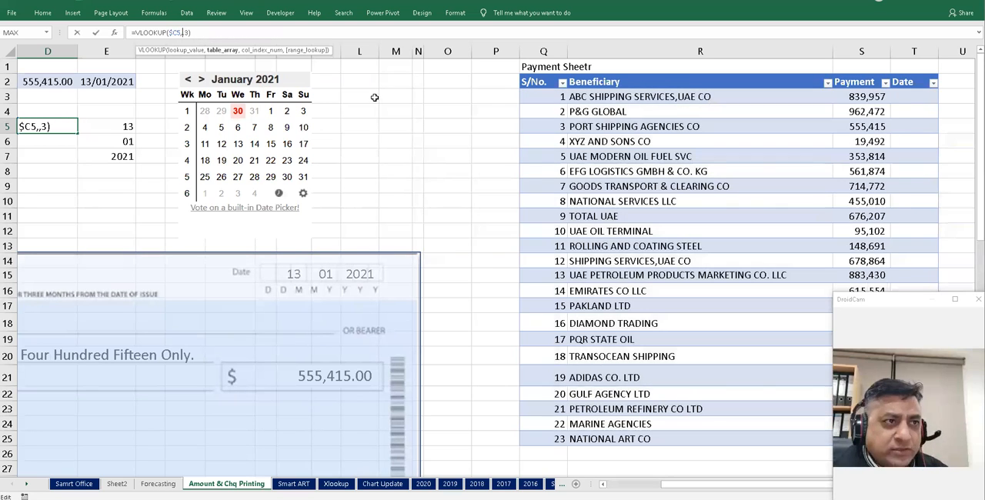
pyautogui.click(544, 81)
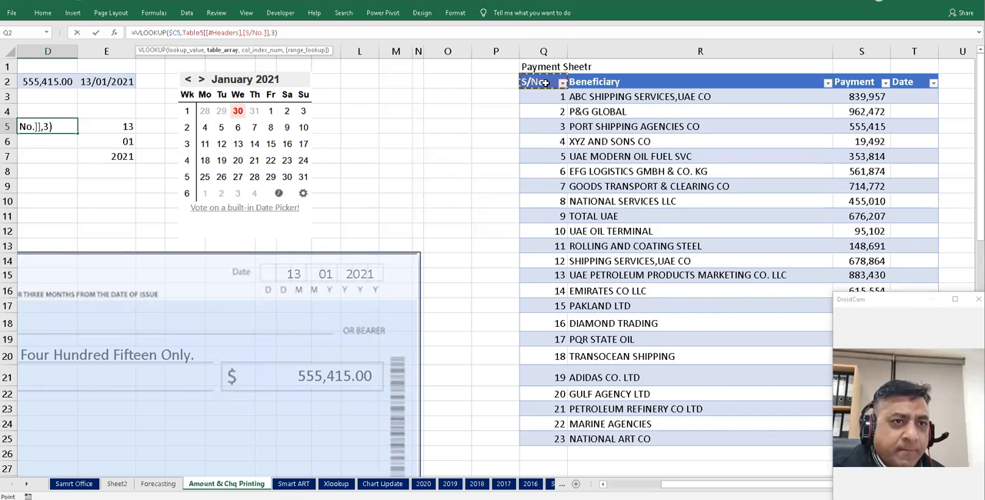
pyautogui.moveTo(558, 86); pyautogui.dragTo(556, 97)
pyautogui.click(646, 82)
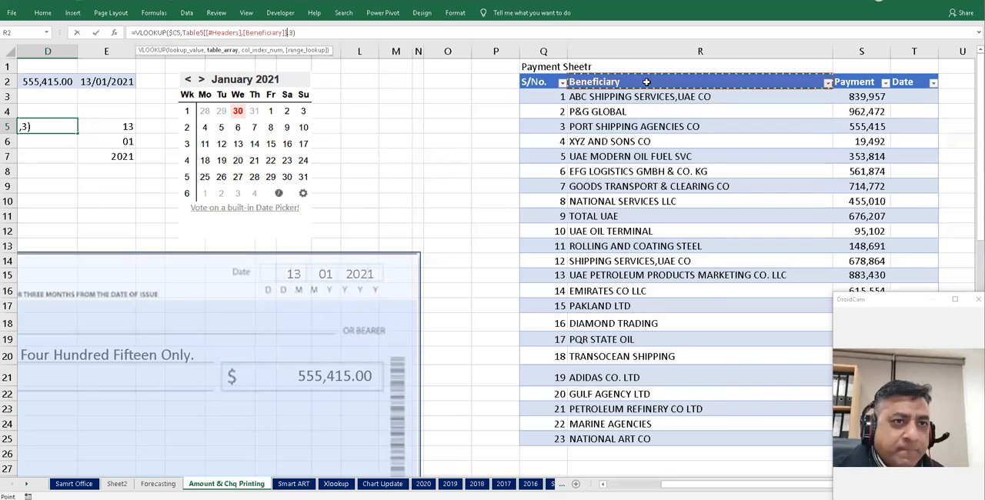
pyautogui.press('Escape')
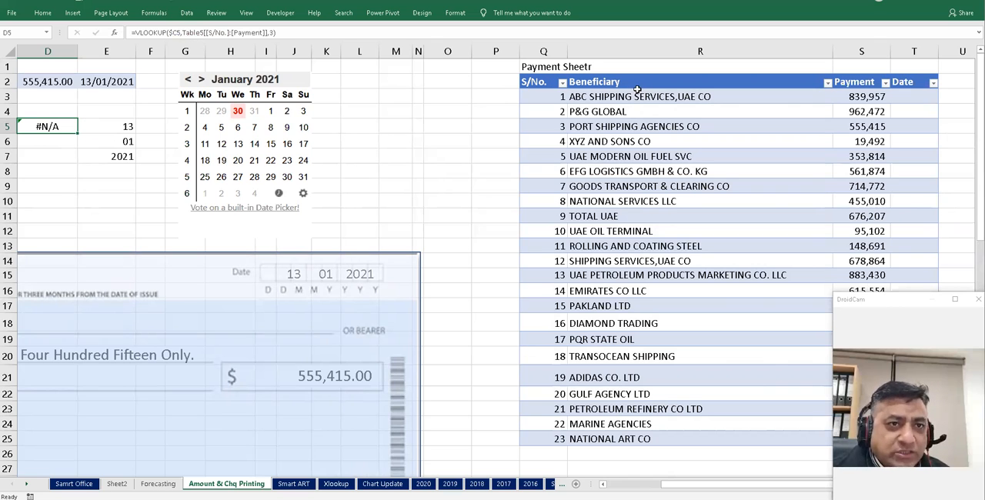
# - Change D5's lookup table to the Beneficiary through Payment columns, keeping column 3
pyautogui.hscroll(-3, 278, 220)
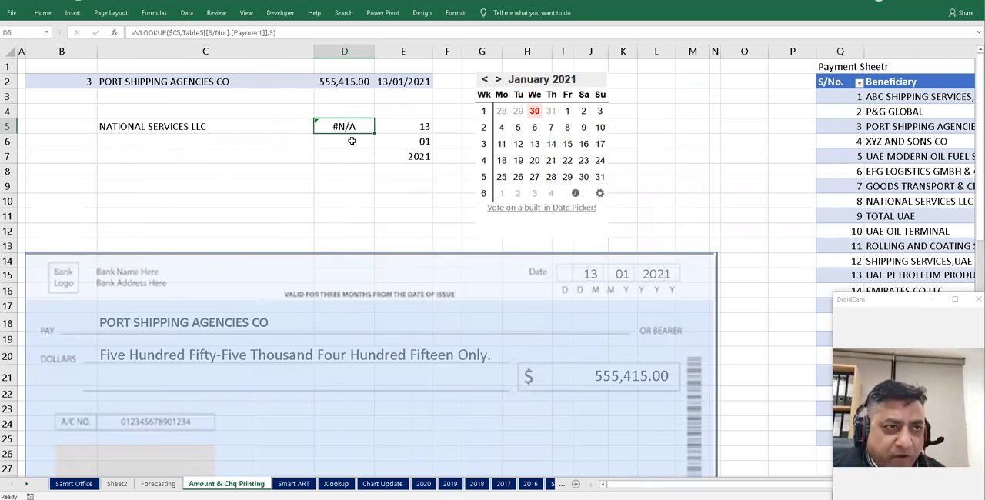
pyautogui.moveTo(183, 33); pyautogui.dragTo(268, 31)
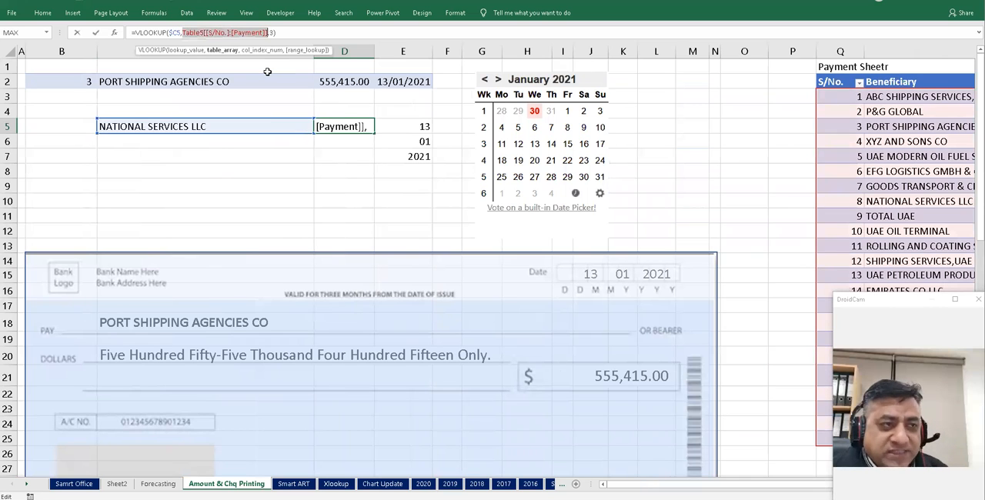
pyautogui.press('BackSpace')
pyautogui.hscroll(1, 492, 231)
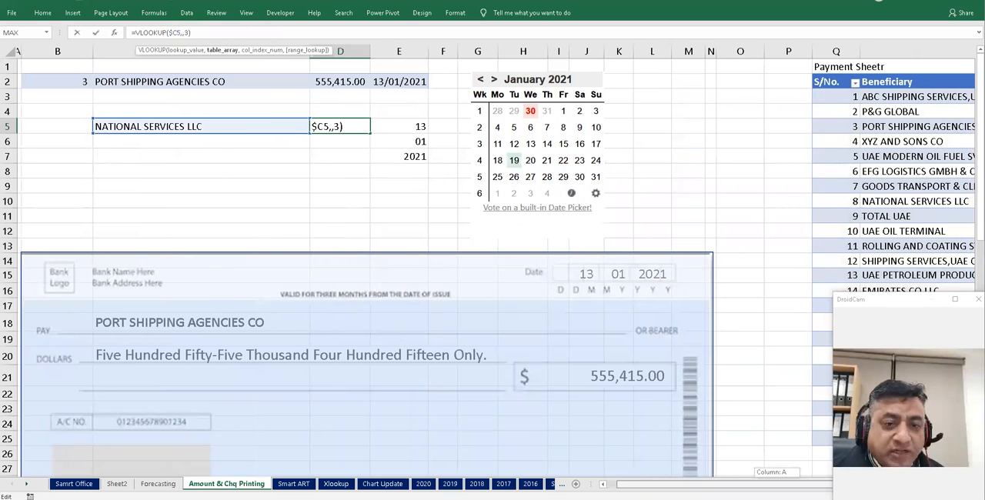
pyautogui.hscroll(4, 575, 271)
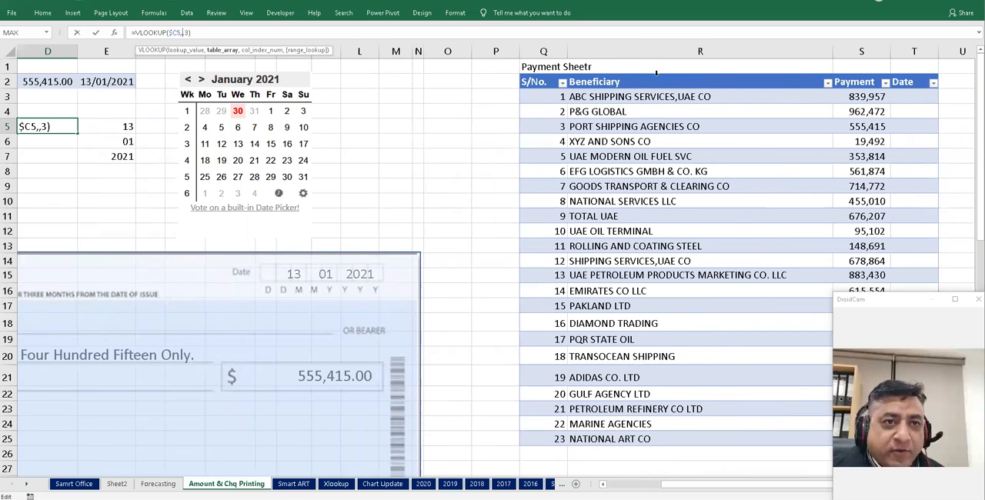
pyautogui.moveTo(676, 76); pyautogui.dragTo(846, 75)
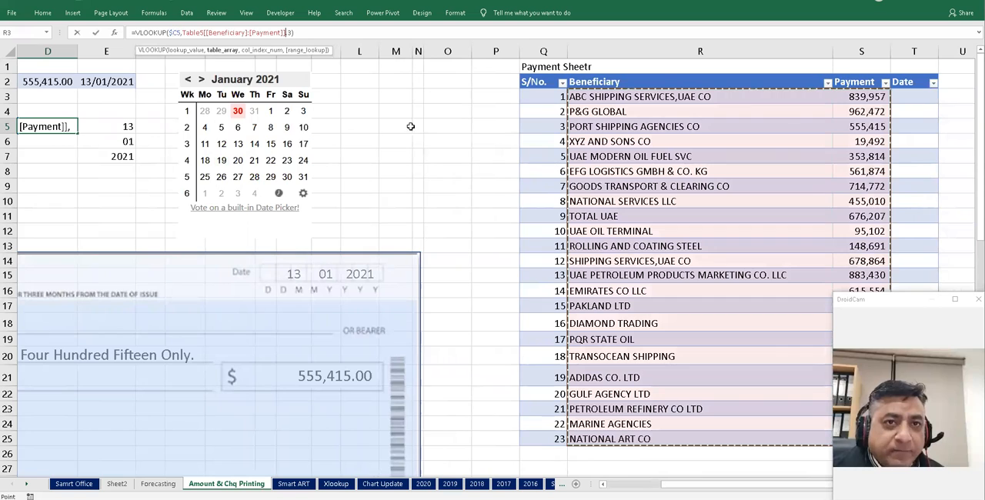
pyautogui.press('Return')
# - Change D5's lookup table to only the Beneficiary column
pyautogui.press('Up')
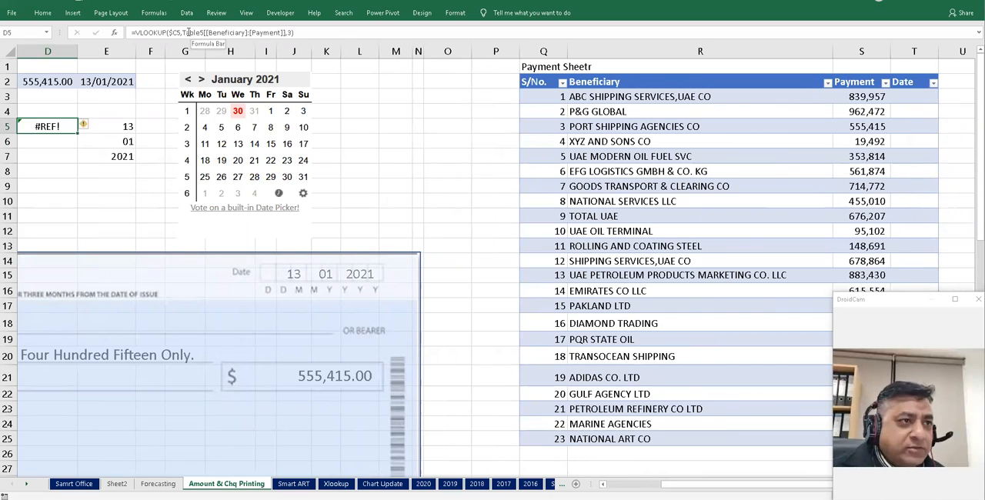
pyautogui.moveTo(182, 32); pyautogui.dragTo(285, 29)
pyautogui.press('Delete')
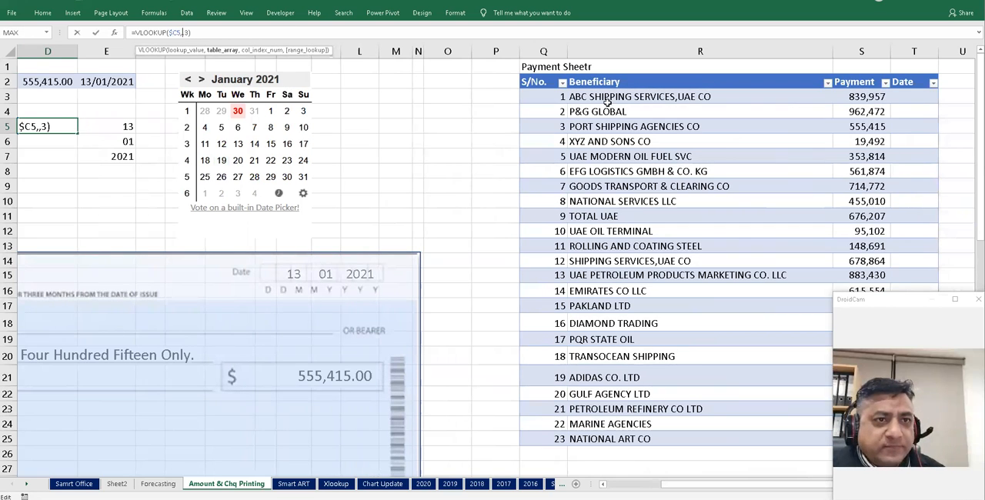
pyautogui.moveTo(677, 96); pyautogui.dragTo(692, 439)
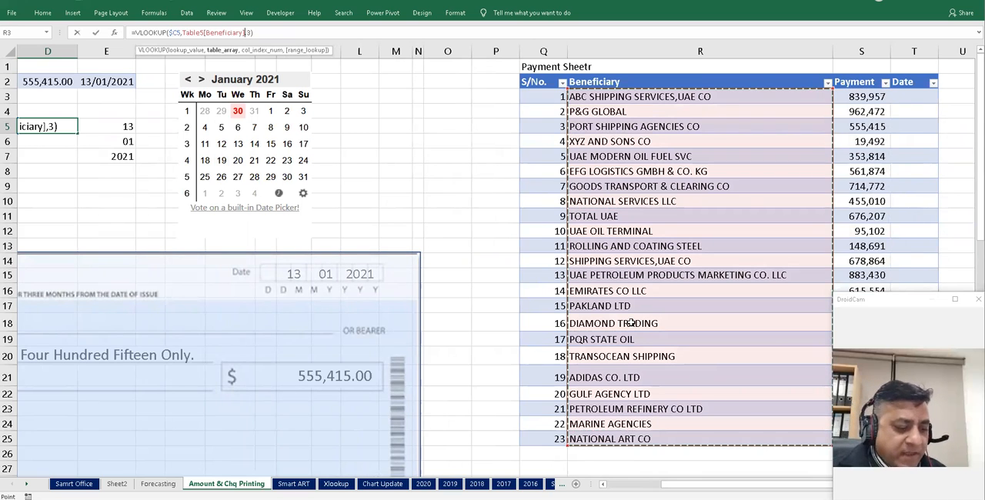
pyautogui.press('Return')
pyautogui.press('Up')
pyautogui.press('Left')
pyautogui.press('Left')
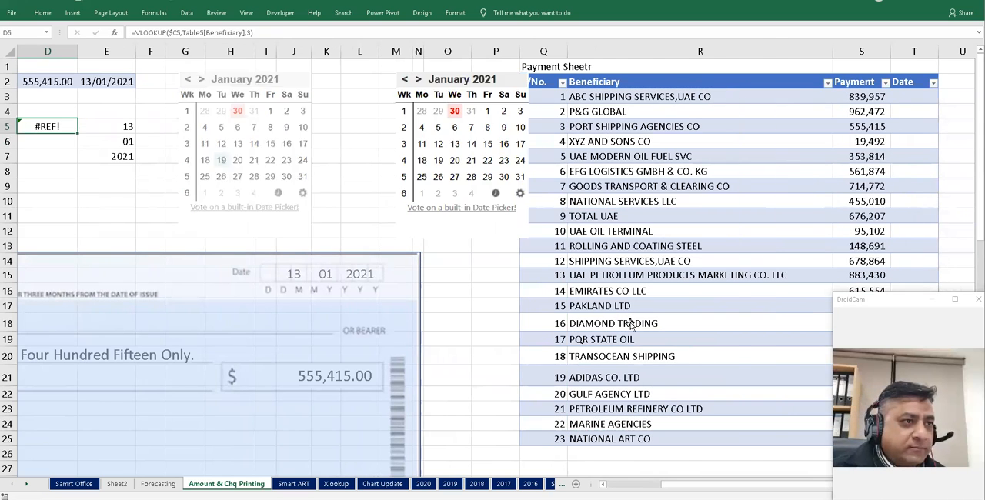
pyautogui.press('Right')
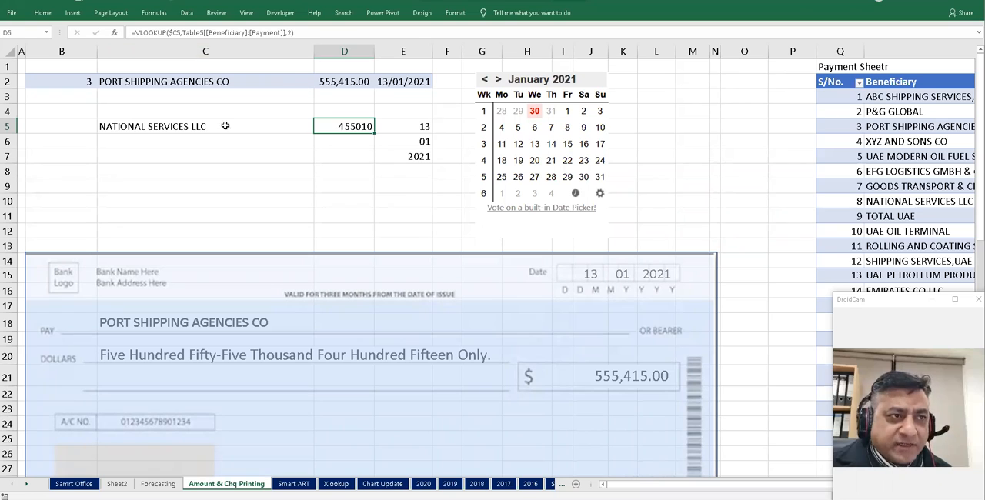
# - Rewrite D5's VLOOKUP to search the table's Beneficiary to Payment columns and return column 2
pyautogui.click(183, 32)
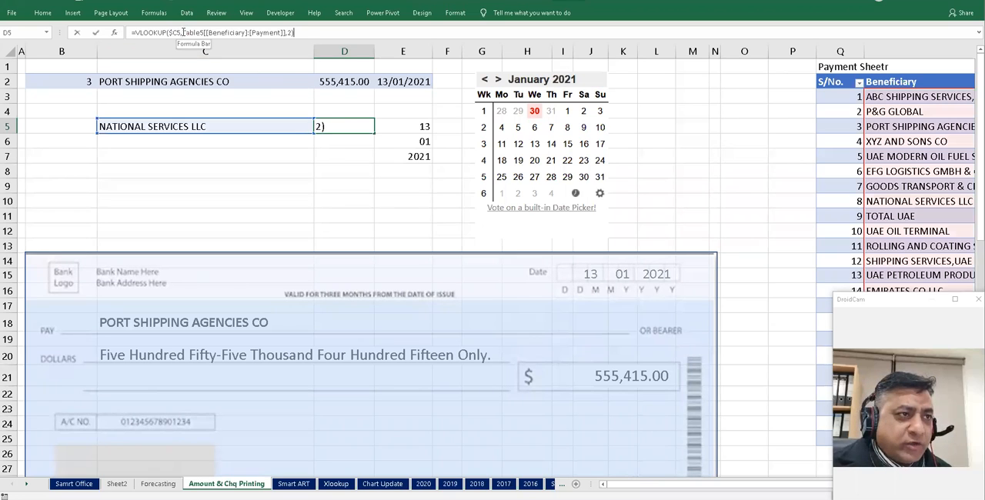
pyautogui.hotkey('shift', 'Right')
pyautogui.hotkey('shift', 'Right')
pyautogui.hotkey('shift', 'Right')
pyautogui.hotkey('shift', 'Right')
pyautogui.hotkey('shift', 'Right')
pyautogui.hotkey('shift', 'Right')
pyautogui.hotkey('shift', 'Right')
pyautogui.hotkey('shift', 'Right')
pyautogui.hotkey('shift', 'Right')
pyautogui.hotkey('shift', 'Right')
pyautogui.hotkey('shift', 'Right')
pyautogui.hotkey('shift', 'Right')
pyautogui.hotkey('shift', 'Right')
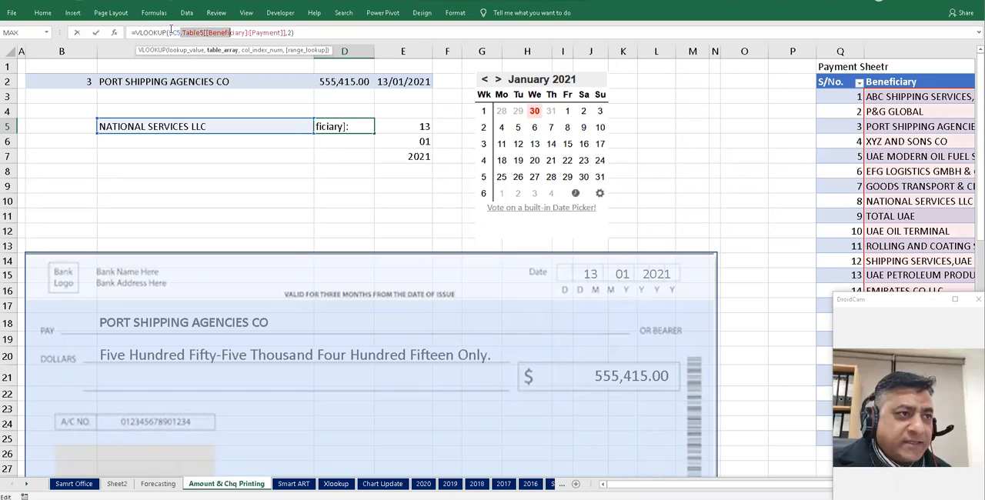
pyautogui.moveTo(182, 33); pyautogui.dragTo(285, 33)
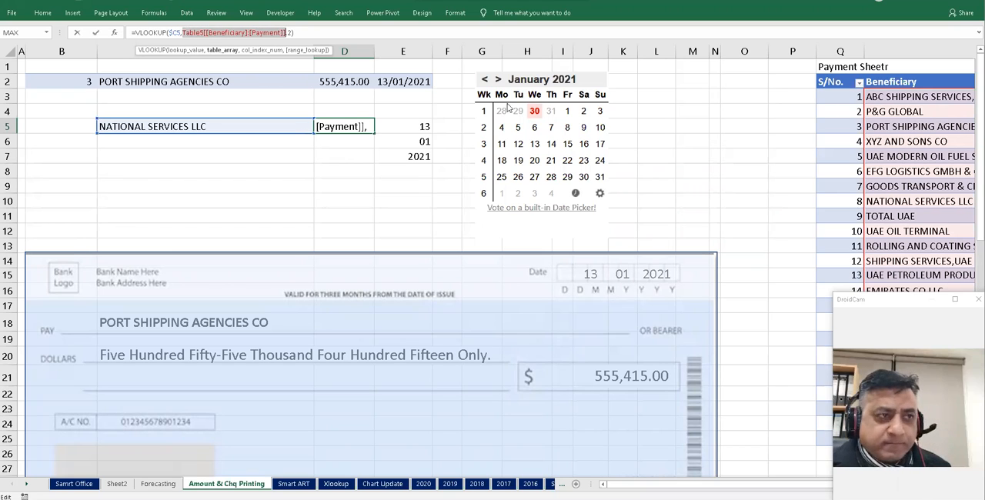
pyautogui.press('BackSpace')
pyautogui.moveTo(928, 102); pyautogui.dragTo(835, 438)
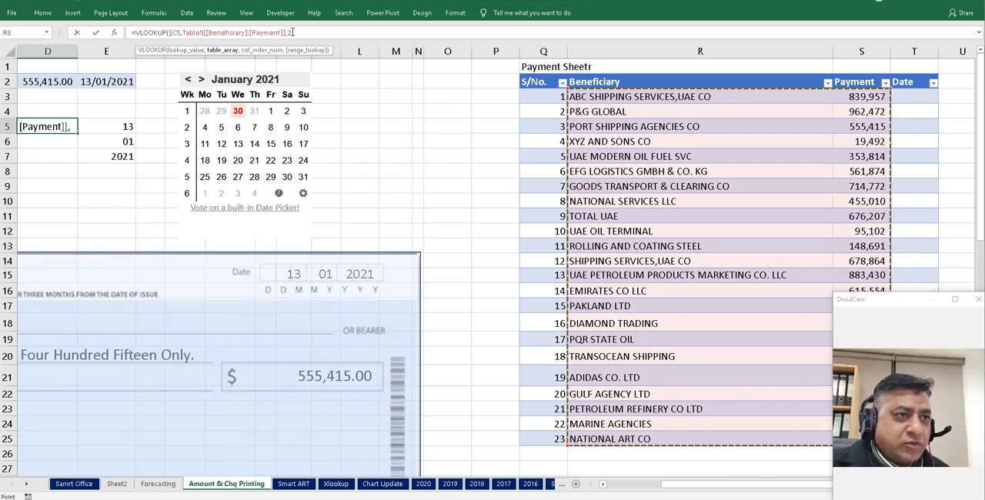
pyautogui.write(',2')
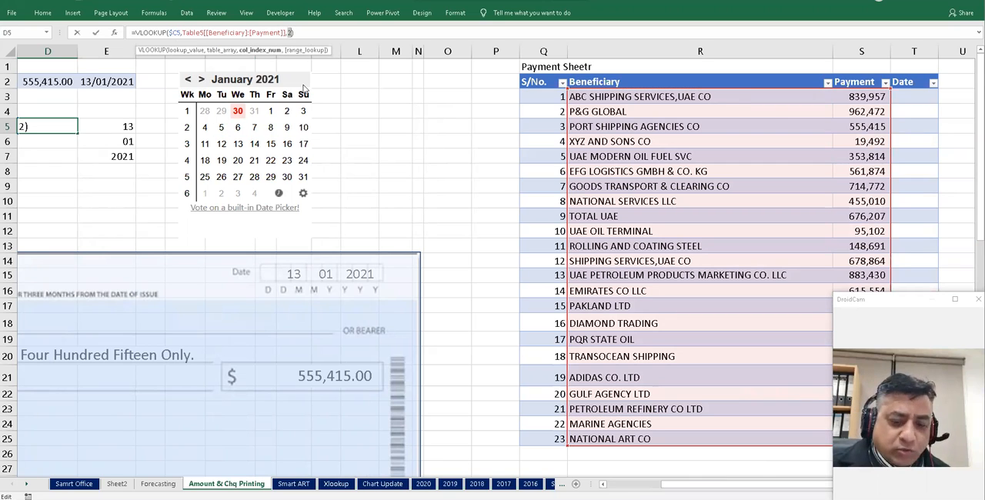
pyautogui.hotkey('ctrl', 'Return')
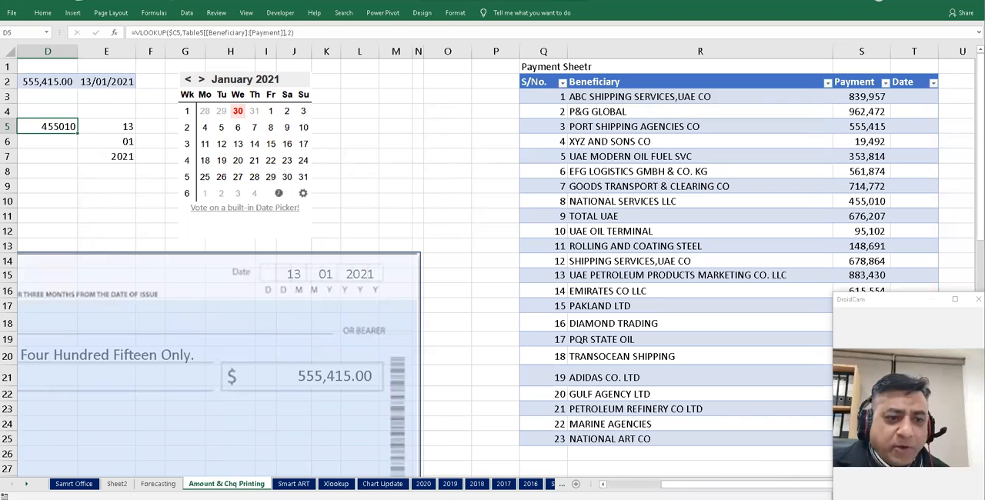
# - Compare D5's result with the payment listed for NATIONAL SERVICES LLC in the table
pyautogui.hscroll(-3, 260, 167)
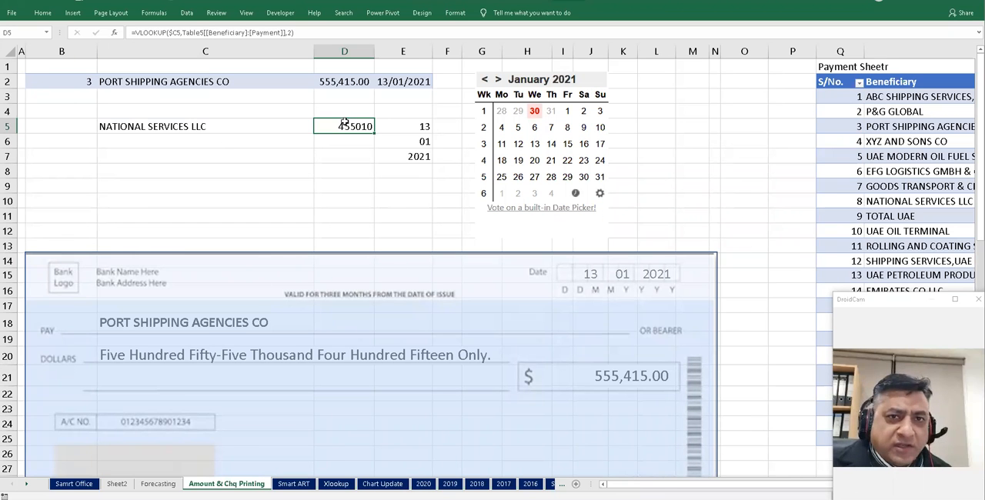
pyautogui.click(216, 132)
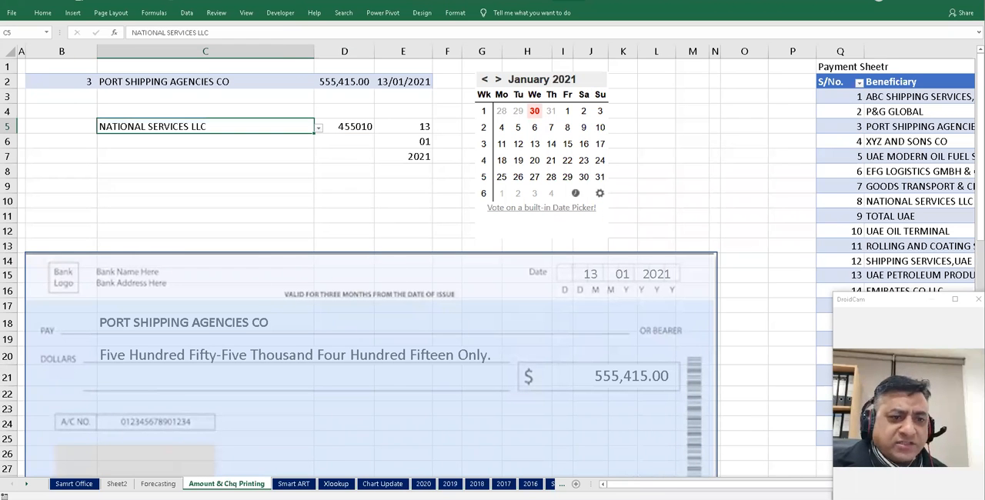
pyautogui.hscroll(3, 711, 248)
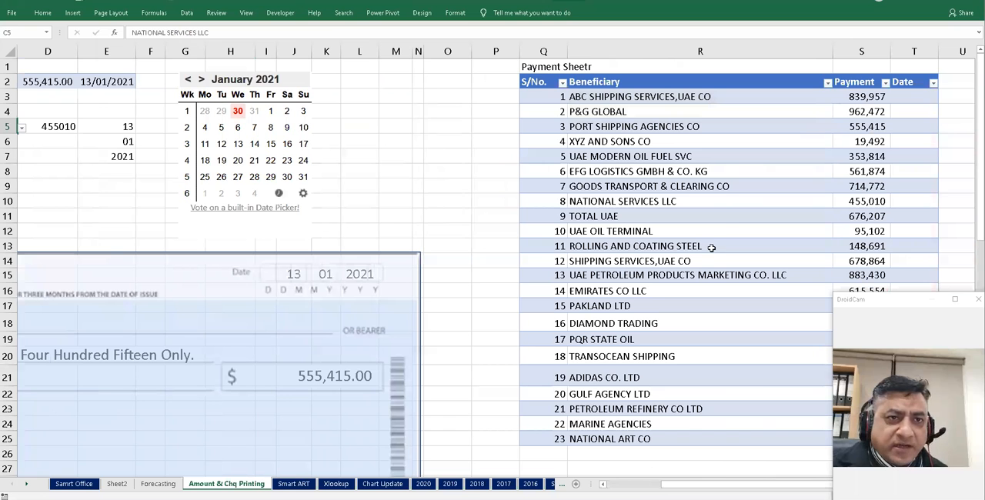
pyautogui.click(834, 203)
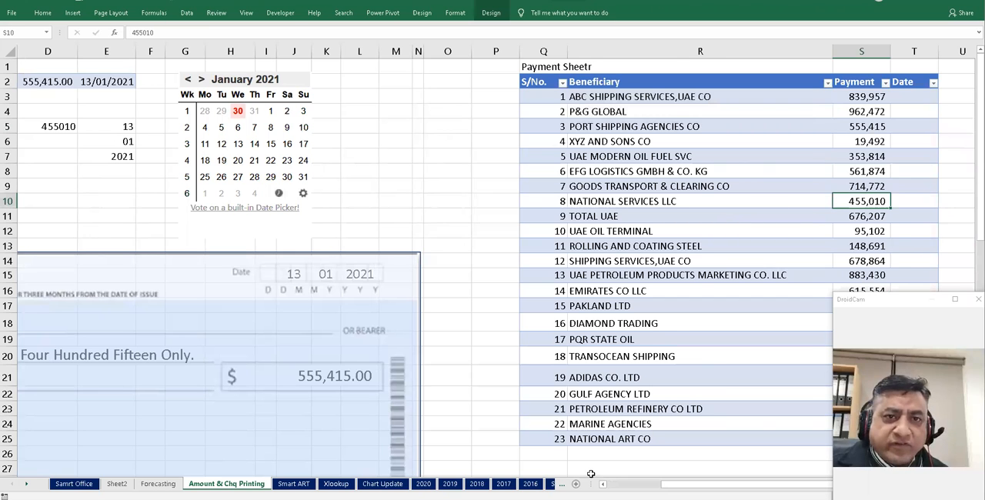
pyautogui.hscroll(-3, 444, 369)
pyautogui.click(337, 131)
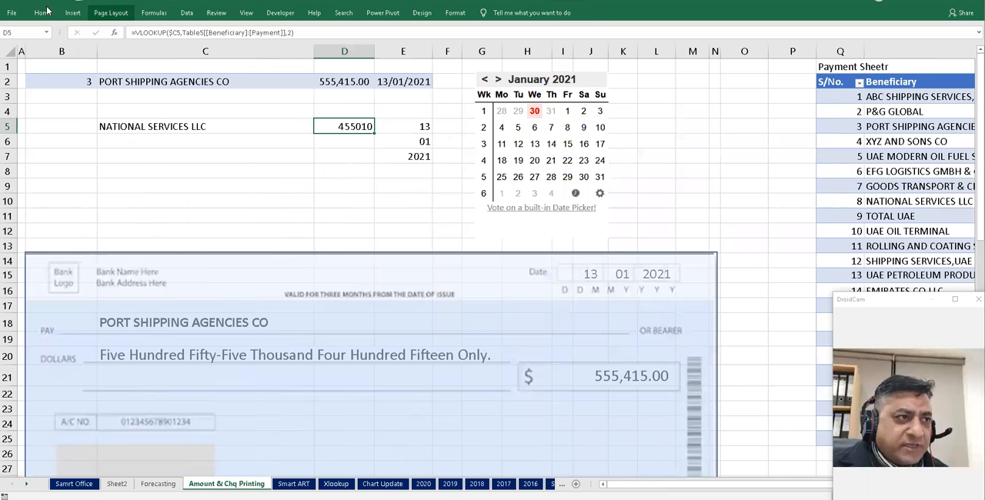
# - Format D5 with comma style and no decimal places
pyautogui.click(43, 13)
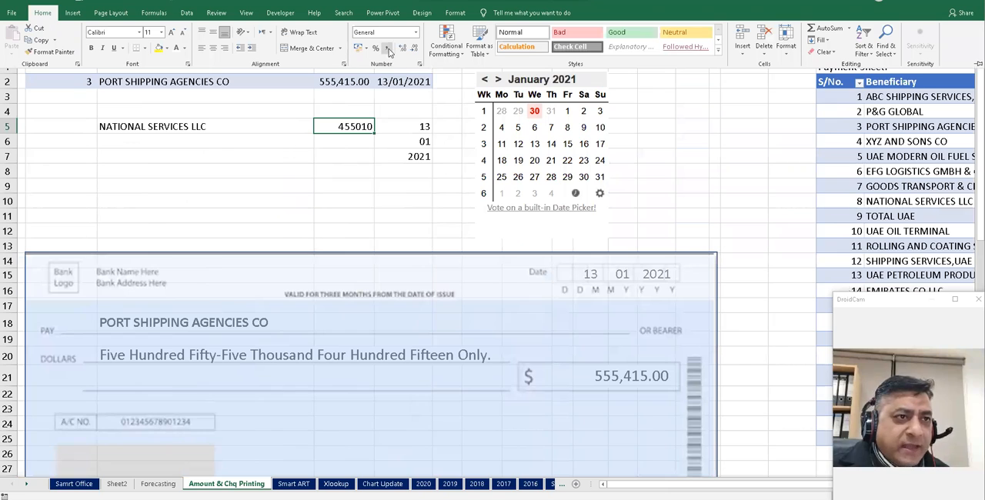
pyautogui.click(387, 48)
pyautogui.click(414, 48)
pyautogui.click(414, 47)
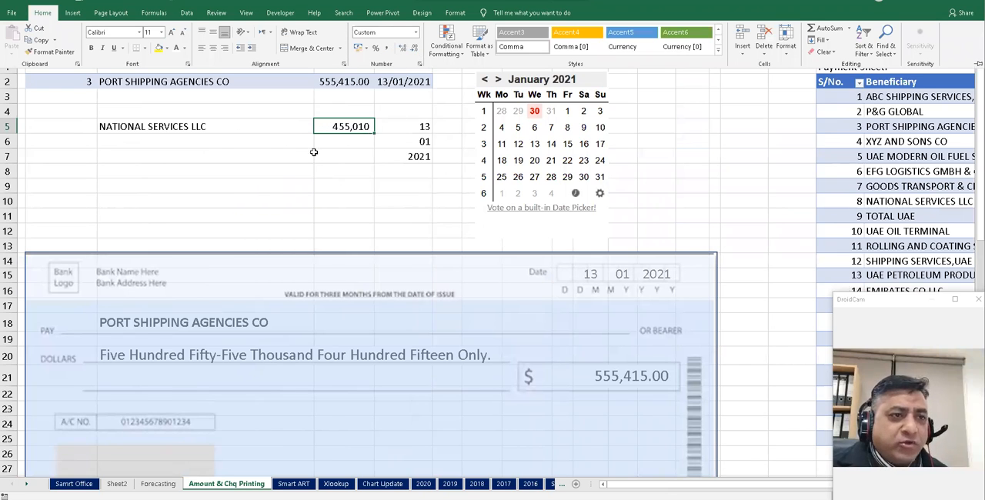
pyautogui.click(314, 153)
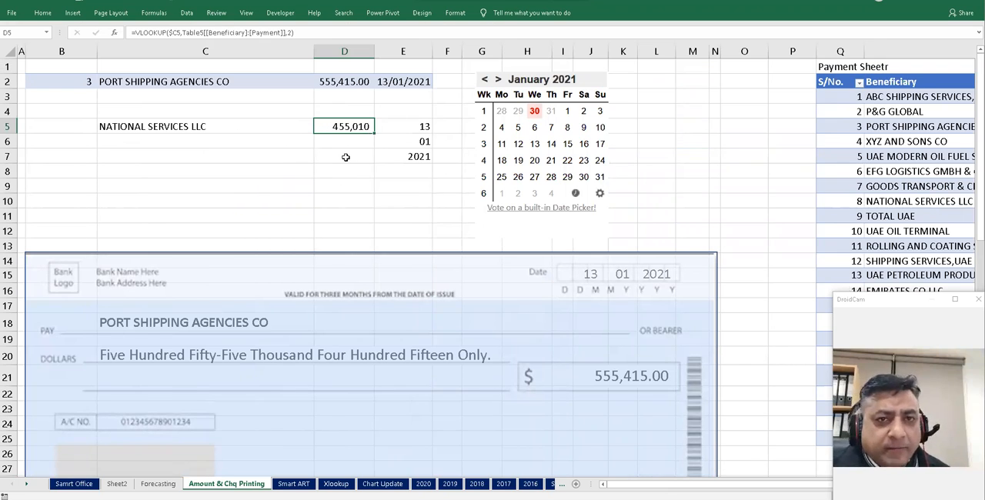
pyautogui.click(175, 129)
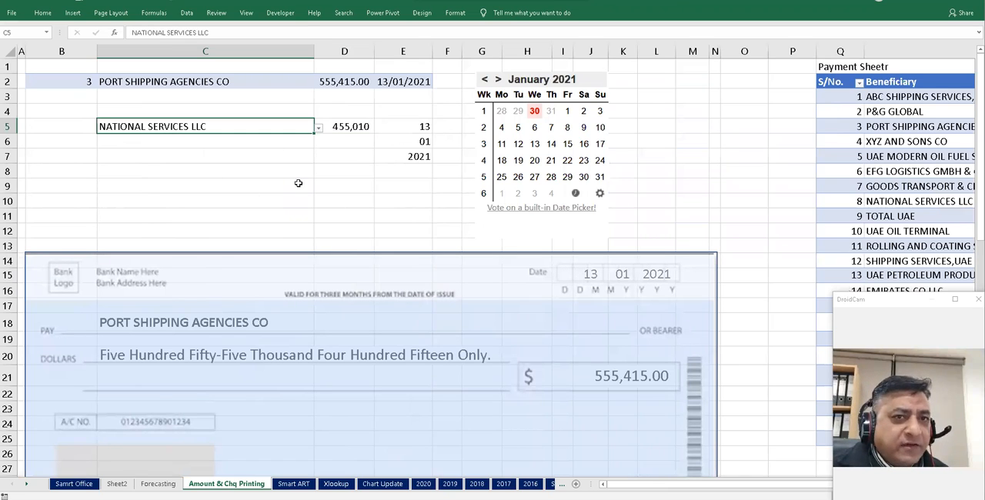
pyautogui.click(81, 128)
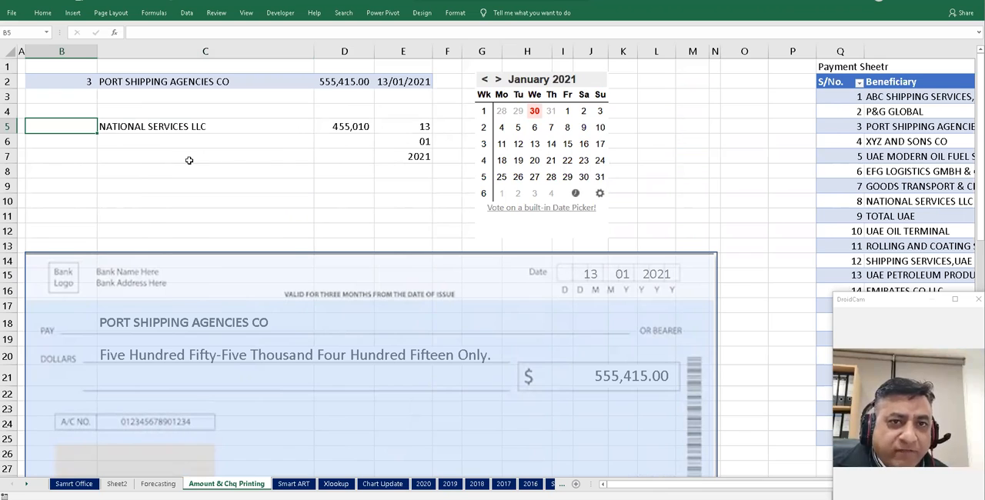
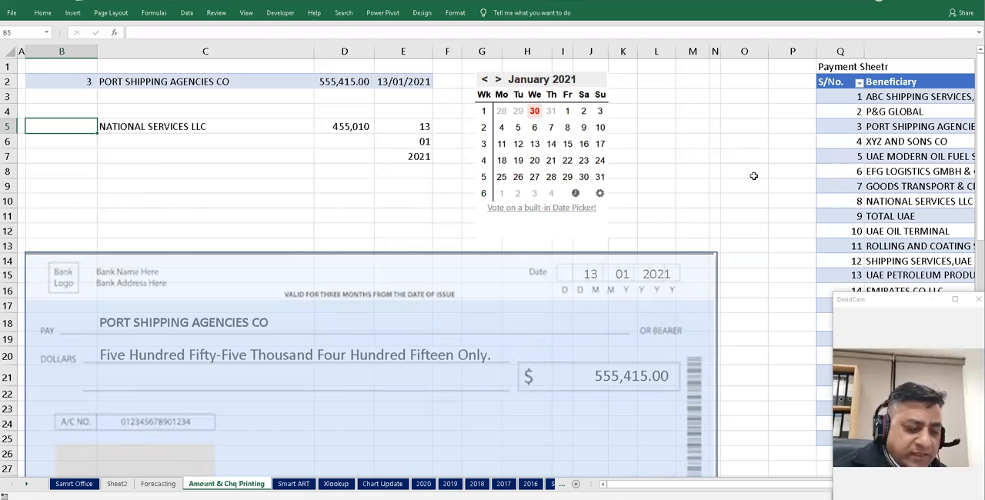
# - Enter an XLOOKUP in B5 that finds C5 in the table's Beneficiary column and returns its S/No
pyautogui.write('=x')
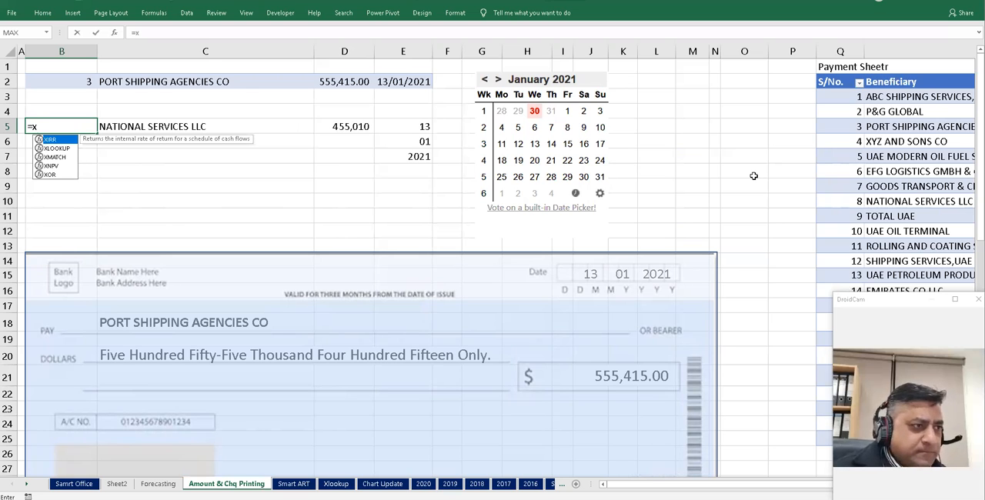
pyautogui.press('Down')
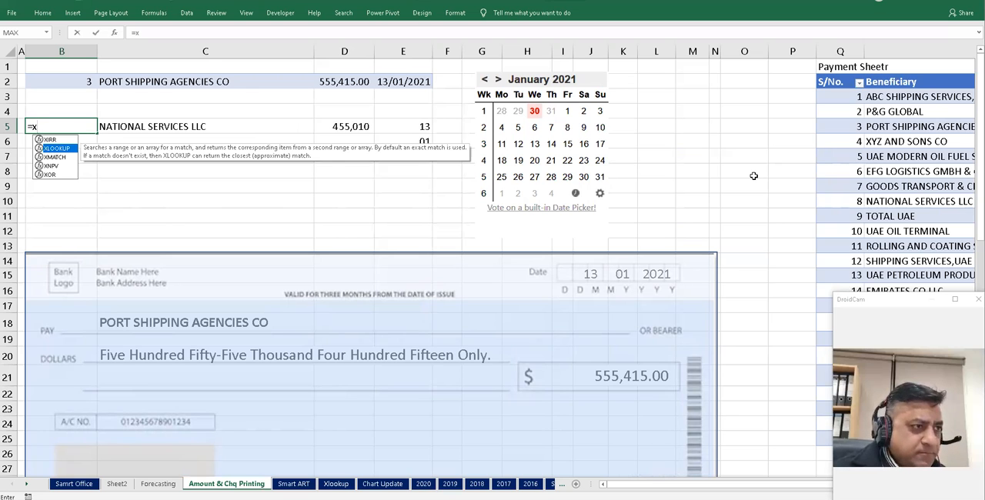
pyautogui.press('Tab')
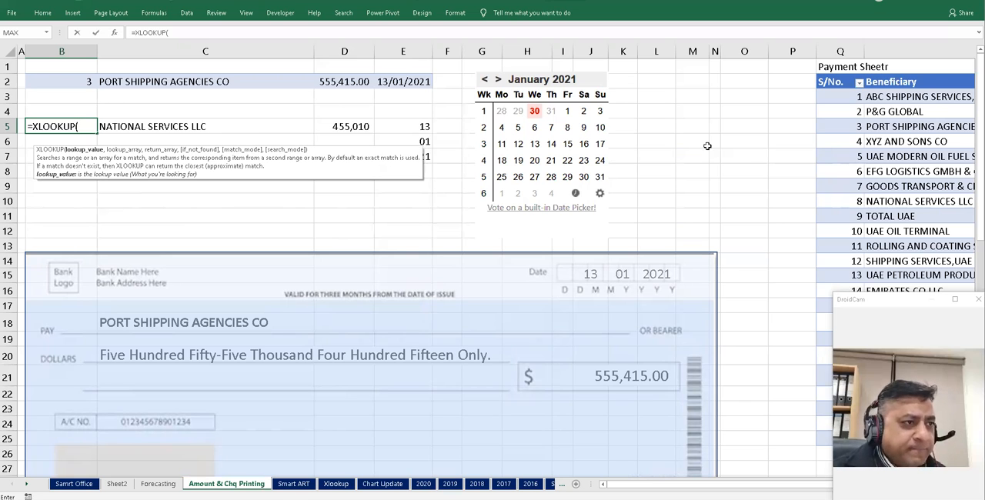
pyautogui.click(146, 128)
pyautogui.write(',')
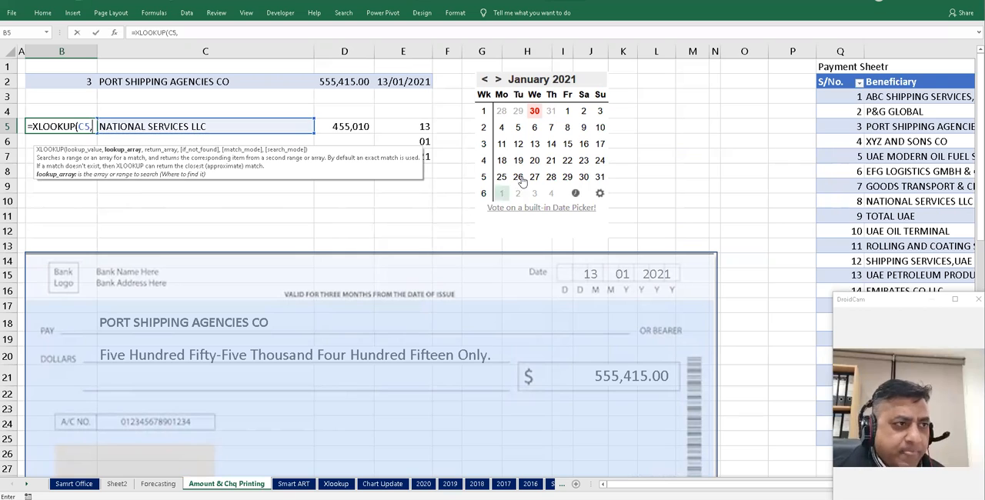
pyautogui.click(910, 96)
pyautogui.moveTo(907, 184); pyautogui.dragTo(899, 351)
pyautogui.moveTo(893, 410); pyautogui.dragTo(893, 439)
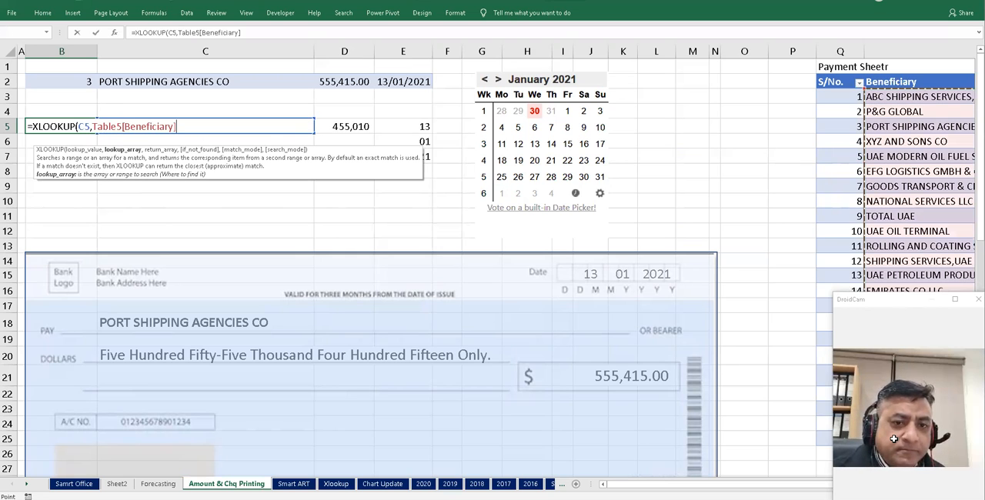
pyautogui.write(',')
pyautogui.moveTo(843, 101); pyautogui.dragTo(826, 436)
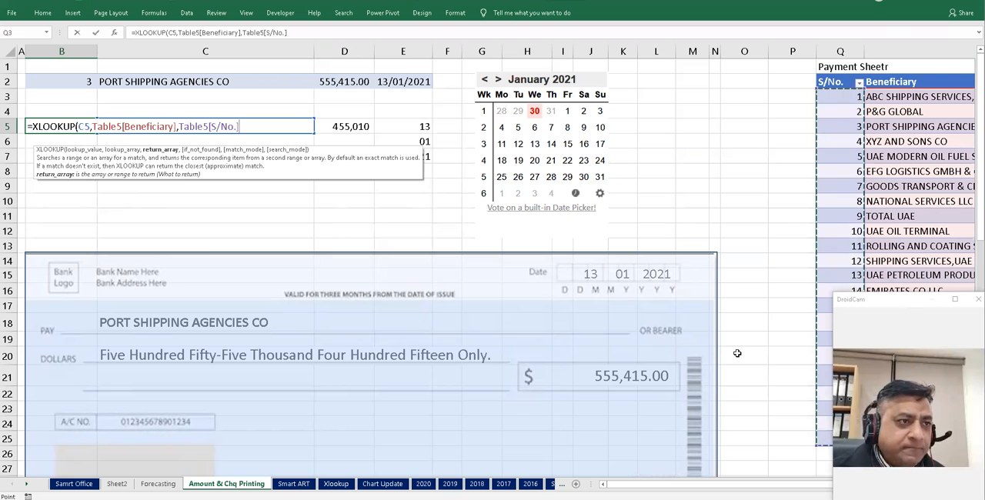
pyautogui.press('Return')
pyautogui.press('Up')
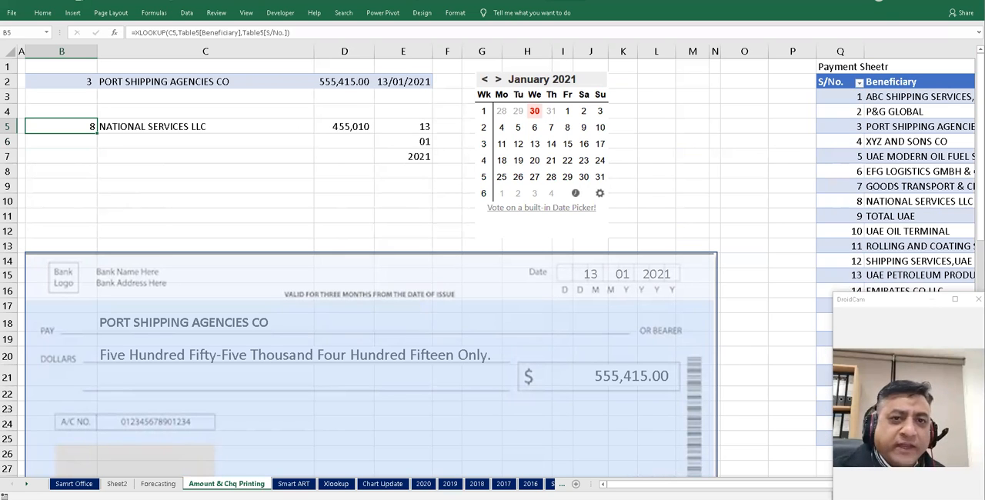
# - Check NATIONAL SERVICES LLC's serial number in the table and pick SHIPPING SERVICES,UAE CO from C5's dropdown
pyautogui.click(844, 204)
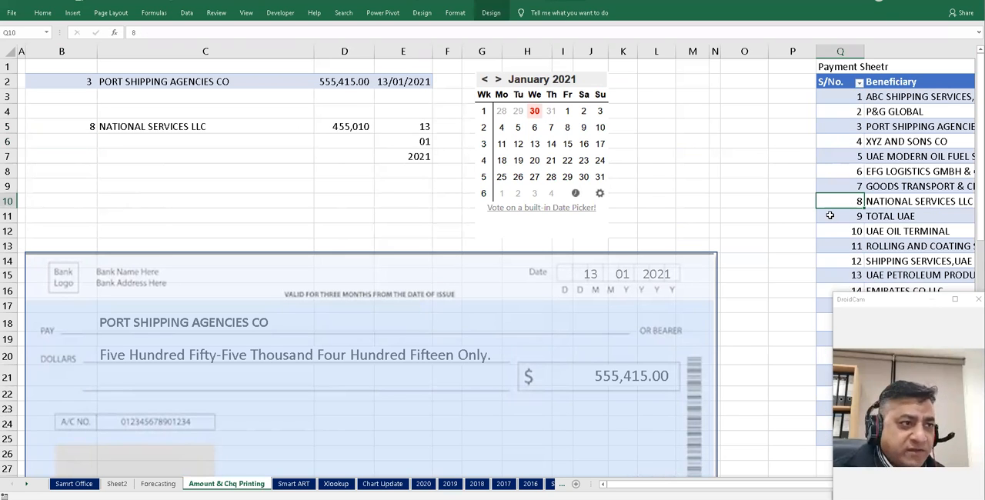
pyautogui.press('Right')
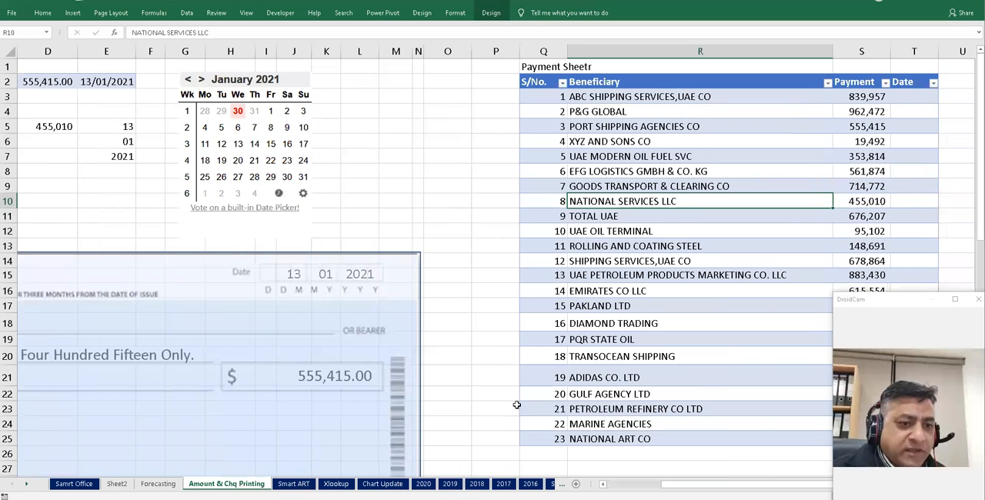
pyautogui.hscroll(-3, 166, 140)
pyautogui.click(204, 121)
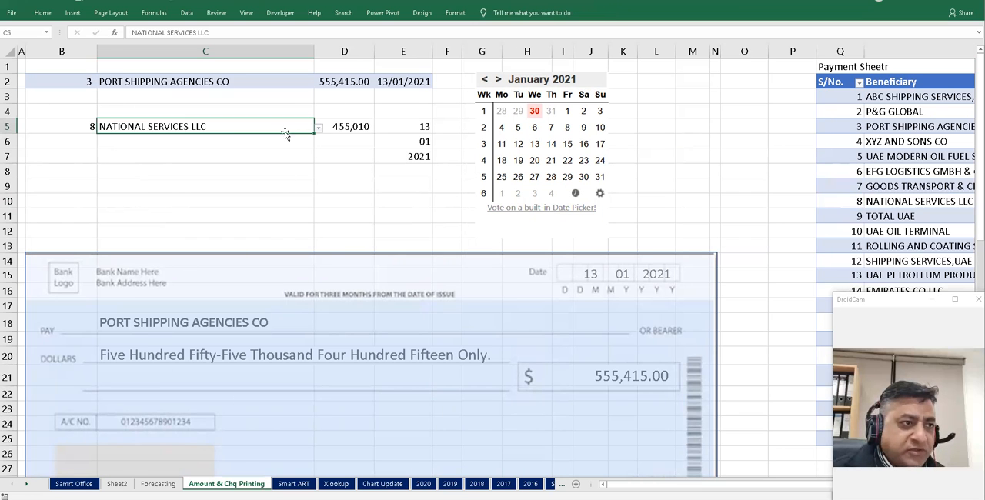
pyautogui.click(318, 129)
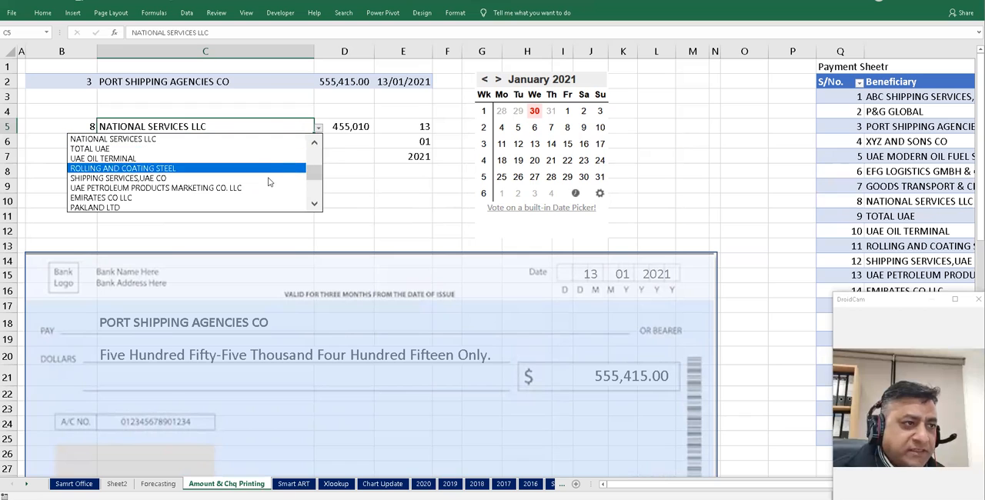
pyautogui.click(269, 177)
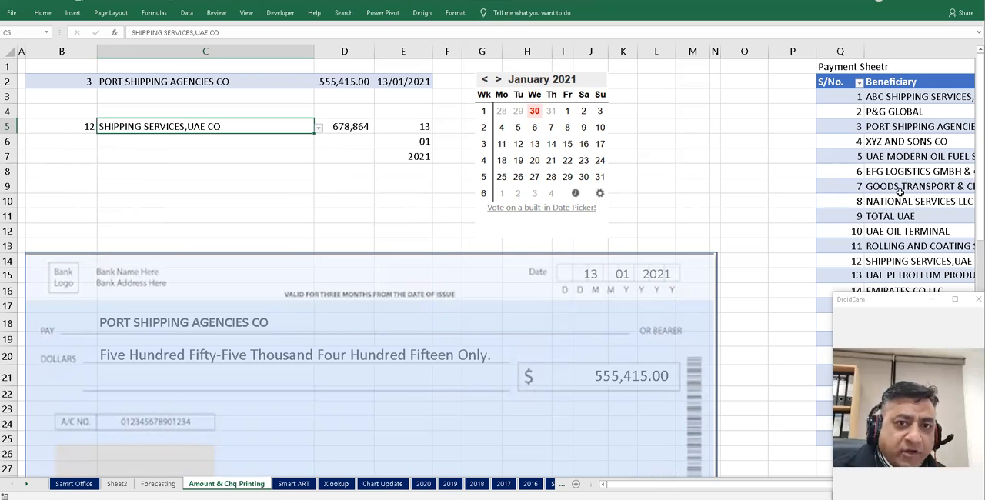
# - Compare B5 and D5 with the serial number and payment of SHIPPING SERVICES,UAE CO in the table
pyautogui.click(880, 261)
pyautogui.press('Right')
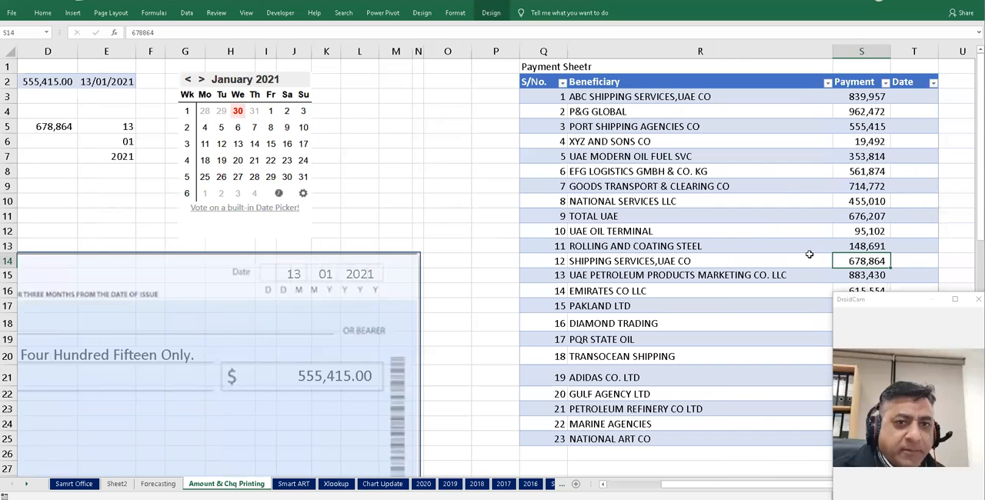
pyautogui.press('Home')
pyautogui.press('Up')
pyautogui.press('Up')
pyautogui.press('Up')
pyautogui.press('Up')
pyautogui.press('Up')
pyautogui.press('Up')
pyautogui.press('Up')
pyautogui.press('Up')
pyautogui.press('Up')
pyautogui.press('Up')
pyautogui.press('Down')
pyautogui.press('Right')
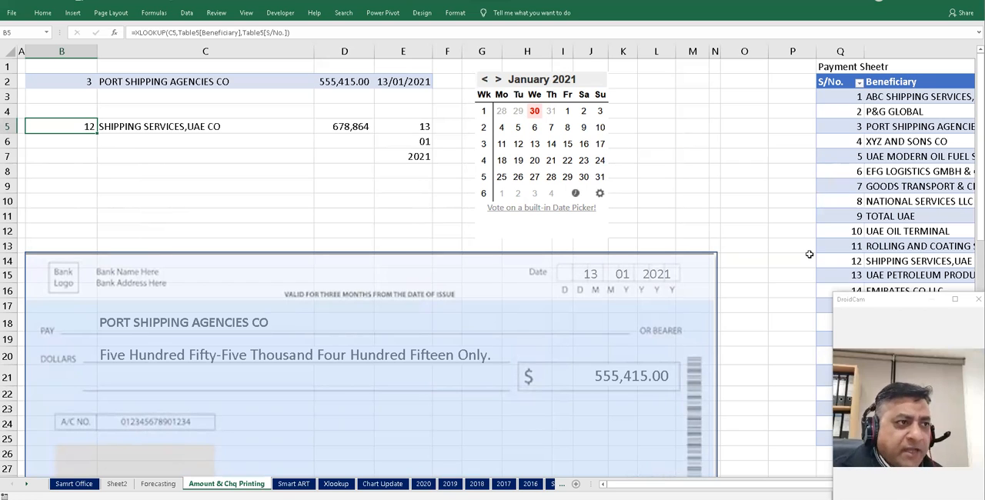
pyautogui.press('Up')
pyautogui.press('Up')
pyautogui.press('Up')
pyautogui.press('Right')
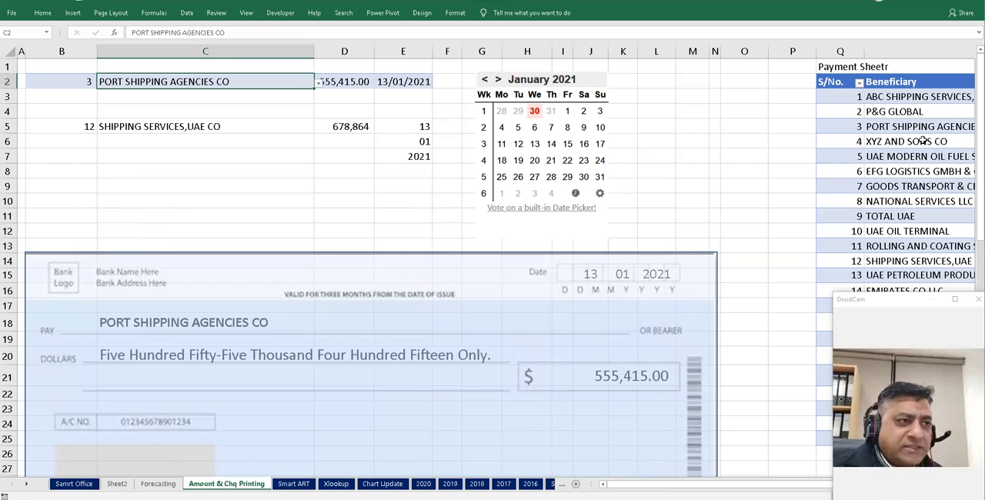
pyautogui.click(318, 86)
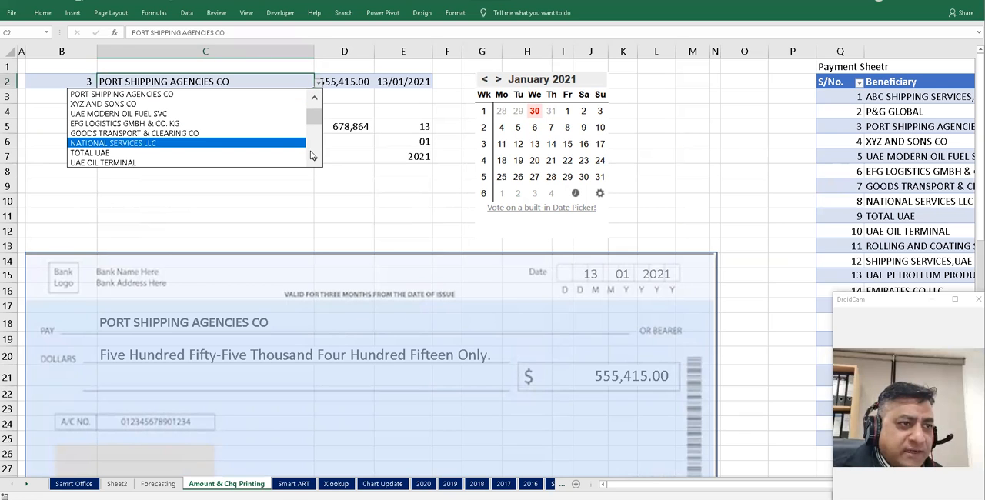
pyautogui.click(314, 161)
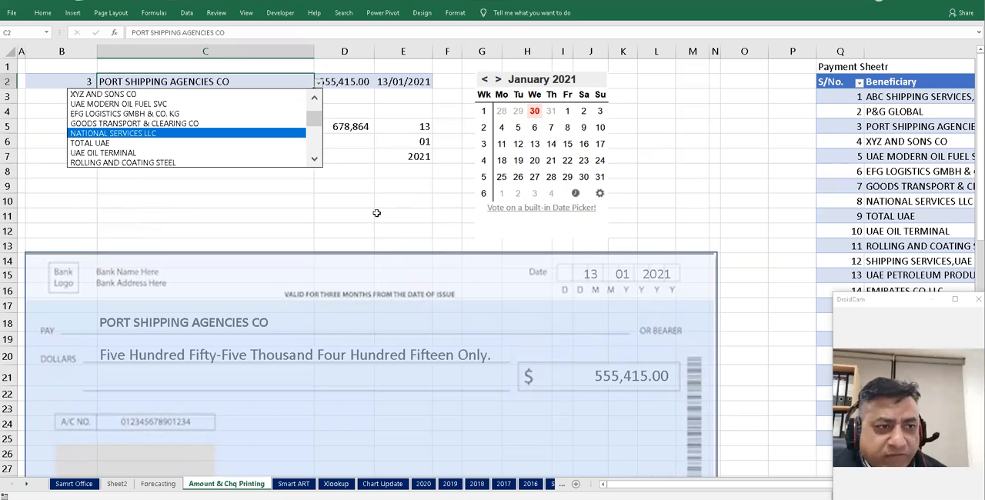
pyautogui.press('Escape')
pyautogui.scroll(-3, 391, 218)
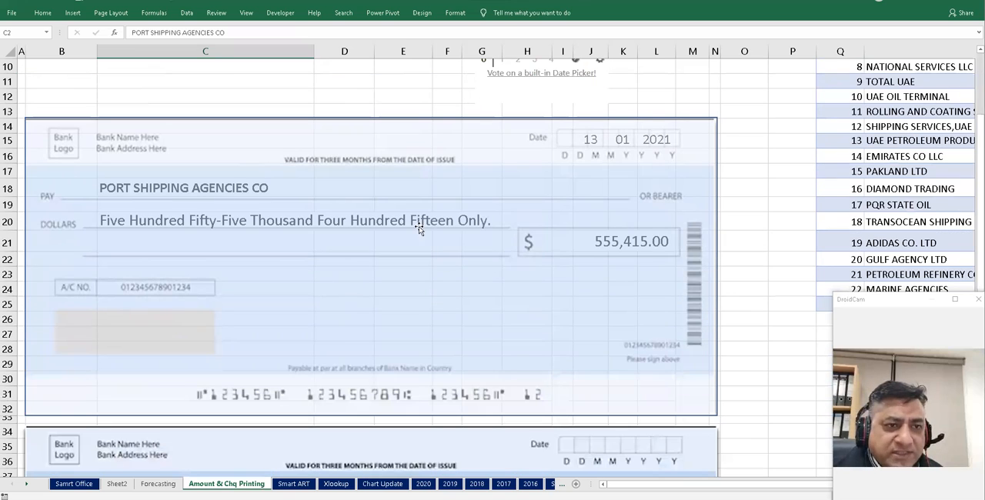
pyautogui.scroll(3, 323, 81)
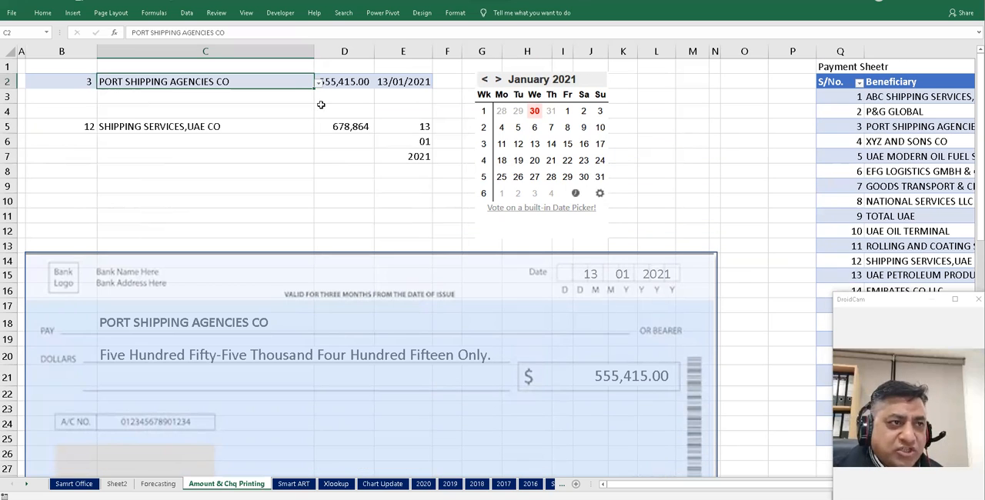
# - Select SHIPPING SERVICES,UAE CO as the beneficiary in C2's dropdown
pyautogui.click(319, 85)
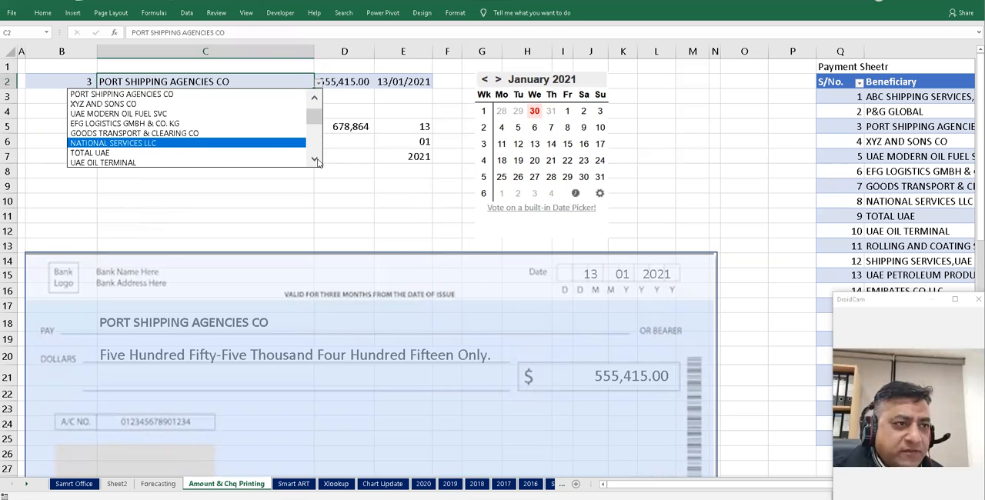
pyautogui.click(315, 160)
pyautogui.click(233, 123)
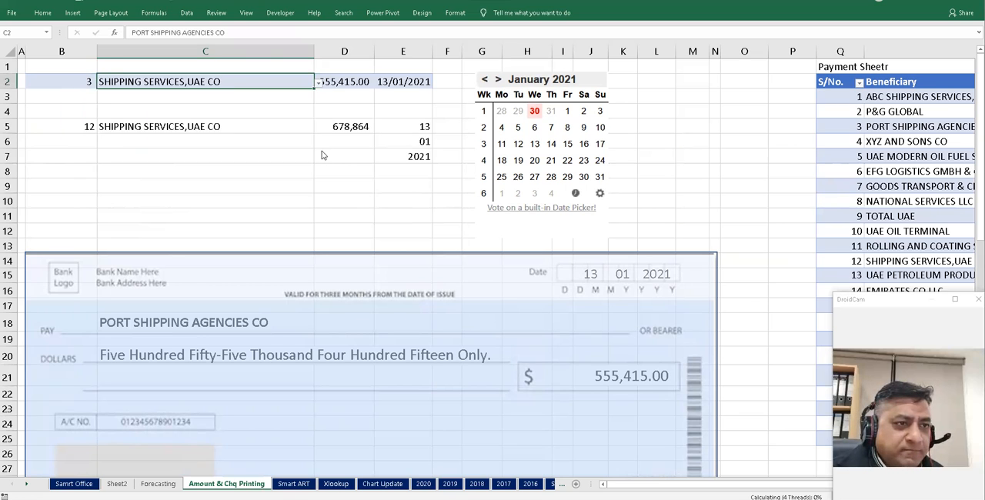
# - Set E2's date to 08/02/2021 with the date picker, confirming the overwrite
pyautogui.click(340, 133)
pyautogui.press('Up')
pyautogui.press('Up')
pyautogui.press('Up')
pyautogui.press('Right')
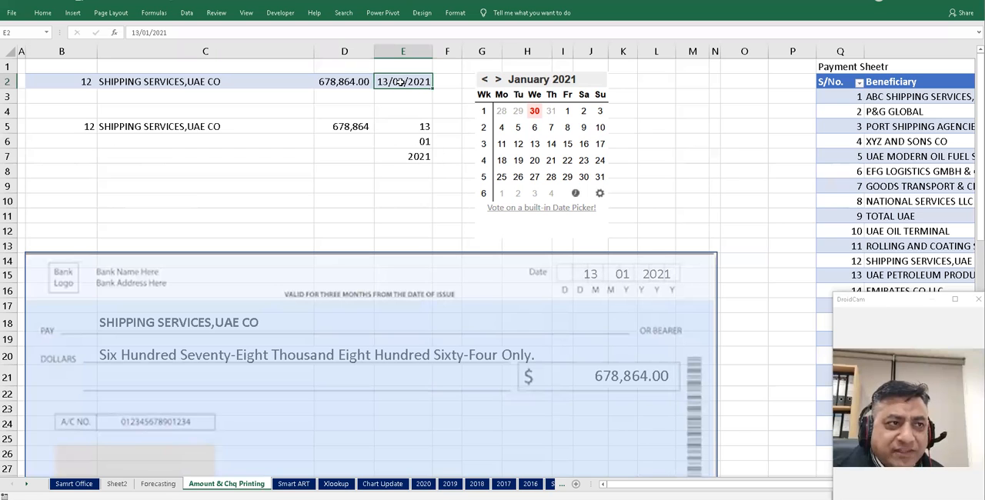
pyautogui.click(499, 80)
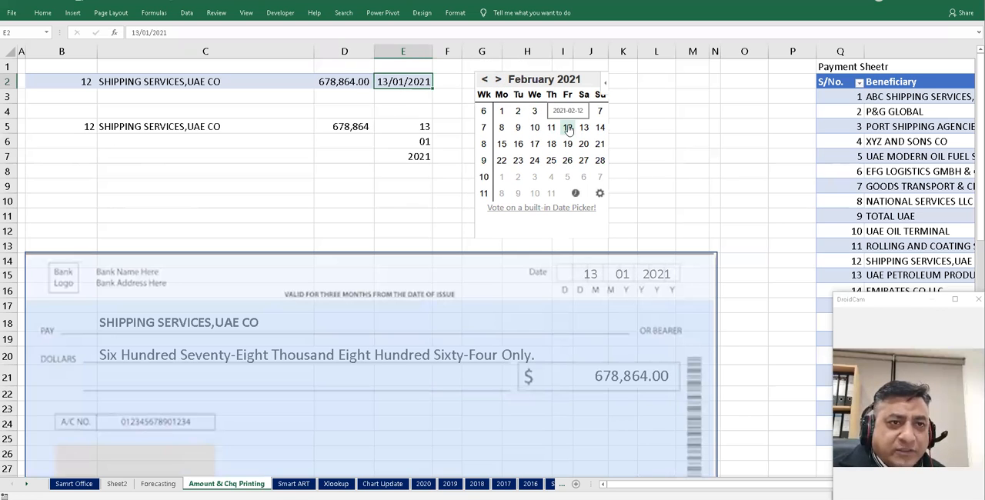
pyautogui.click(502, 128)
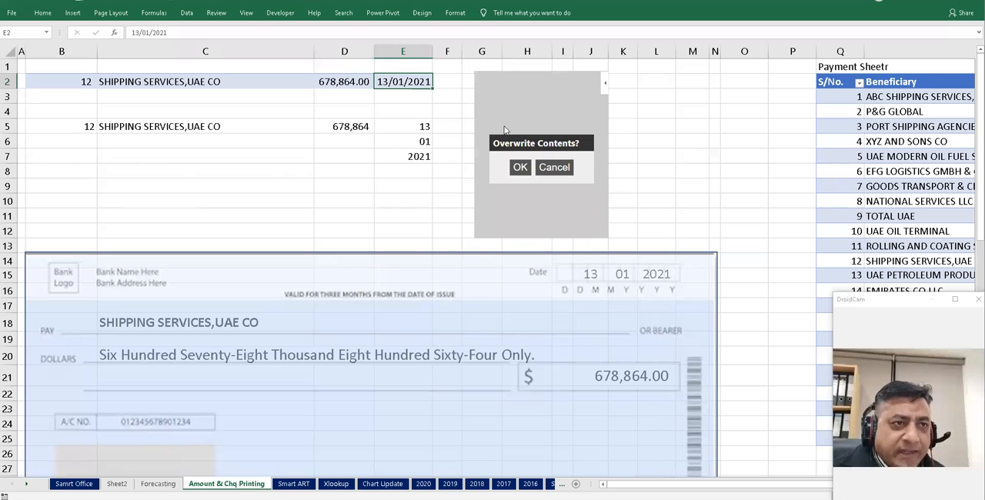
pyautogui.click(520, 168)
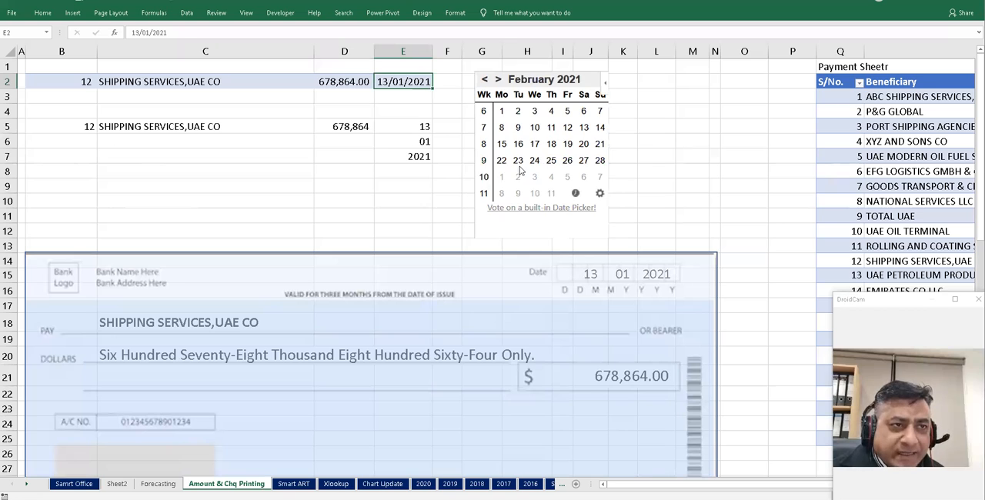
pyautogui.click(385, 190)
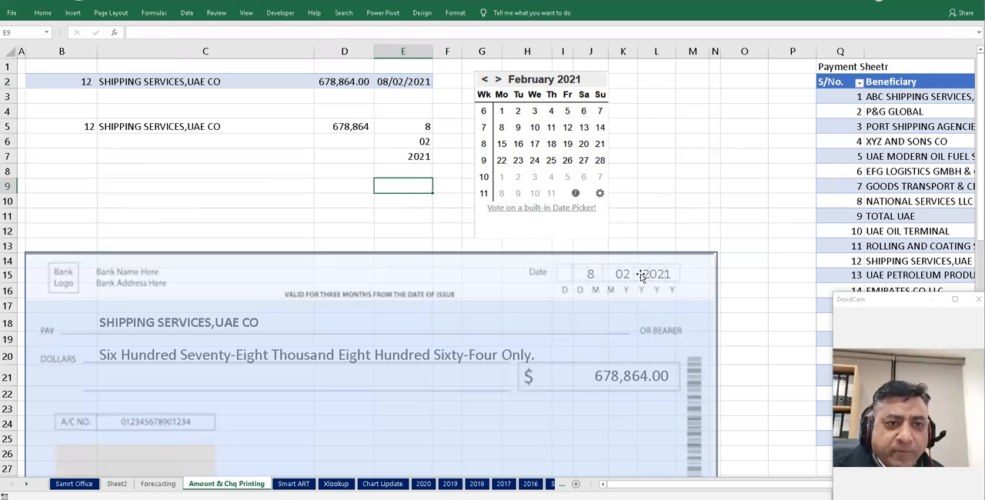
# - Apply the custom number format dd to E5 so the day shows two digits
pyautogui.click(423, 126)
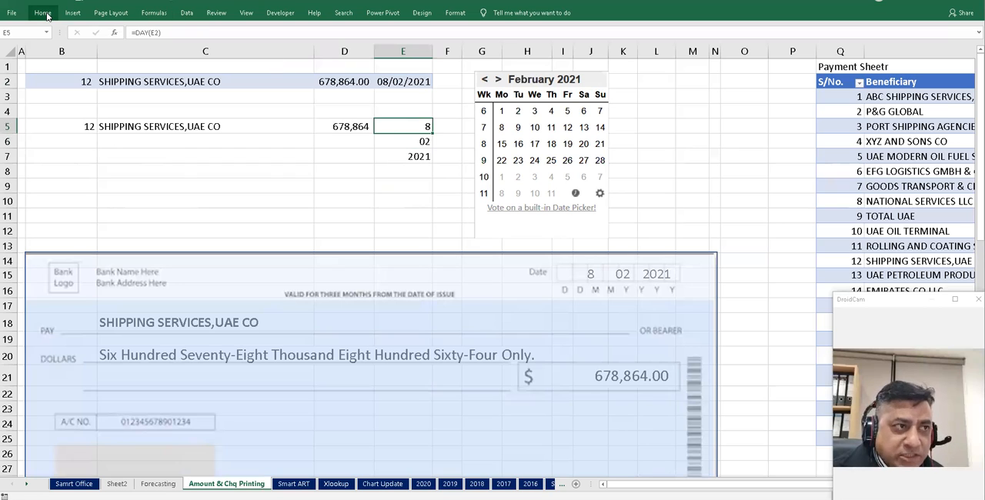
pyautogui.rightClick(391, 126)
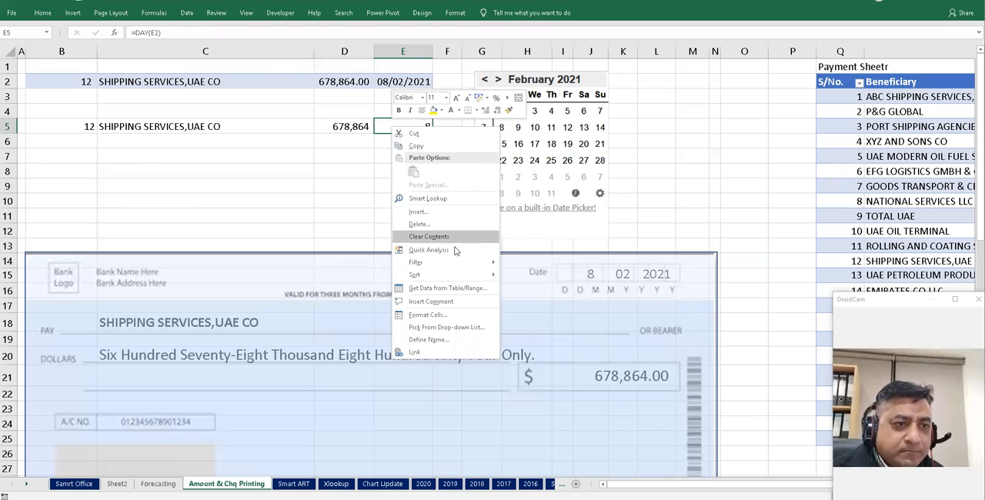
pyautogui.click(446, 315)
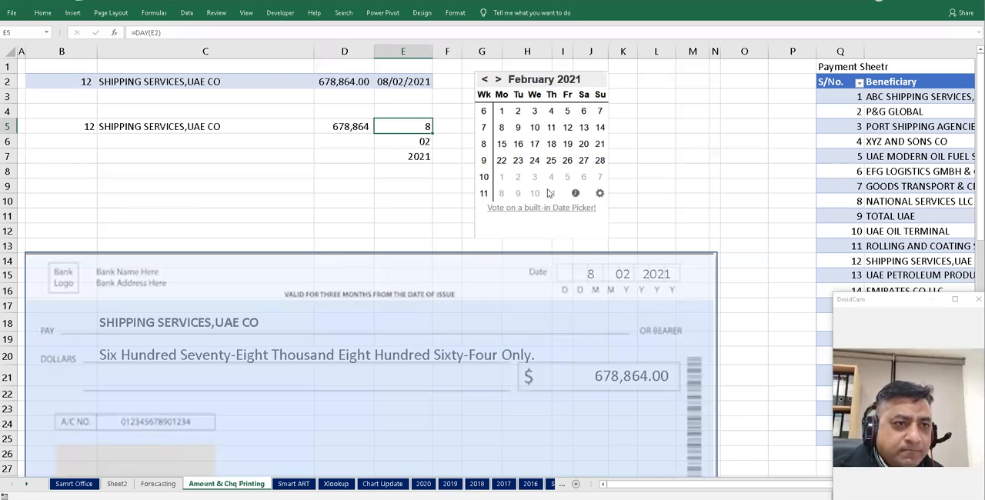
pyautogui.click(337, 300)
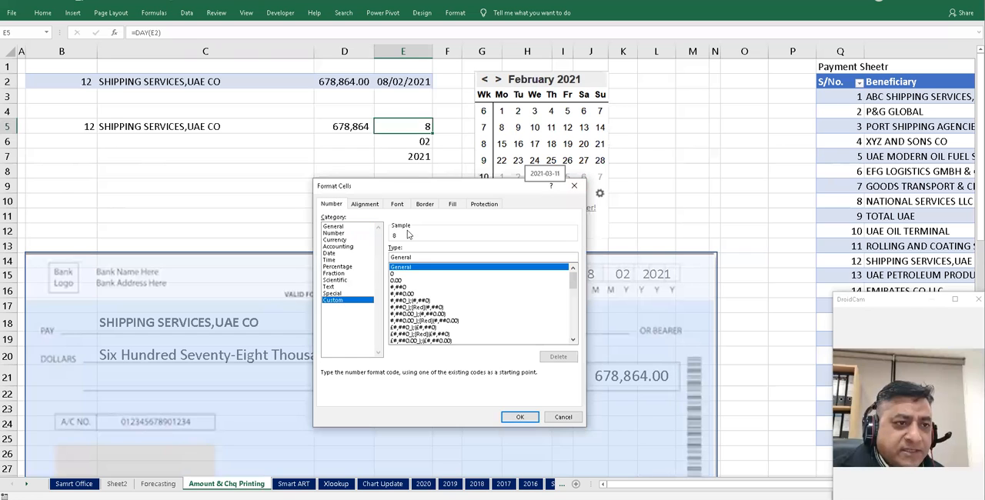
pyautogui.doubleClick(403, 257)
pyautogui.write('dd')
pyautogui.click(520, 417)
pyautogui.click(363, 213)
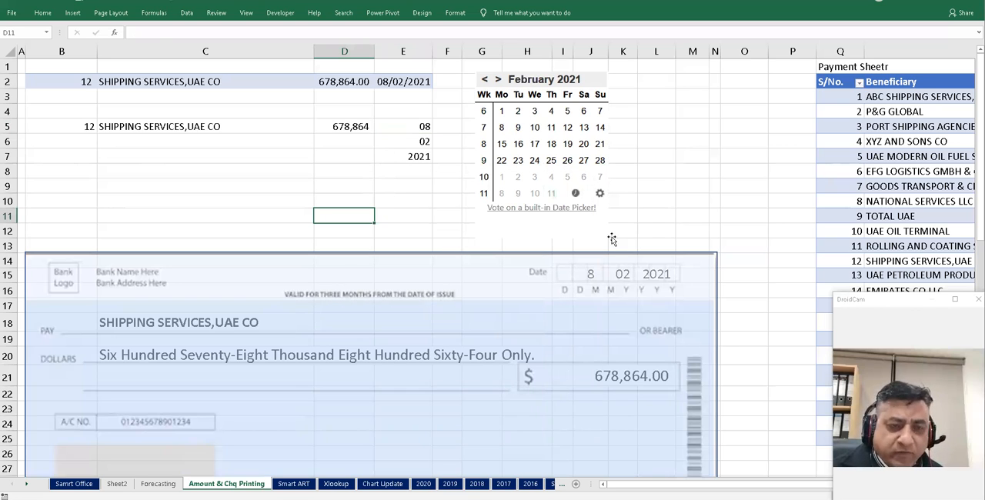
# - Move the cheque rectangle down to uncover the date cells in row 15
pyautogui.click(656, 233)
pyautogui.press('Down')
pyautogui.press('Down')
pyautogui.press('Down')
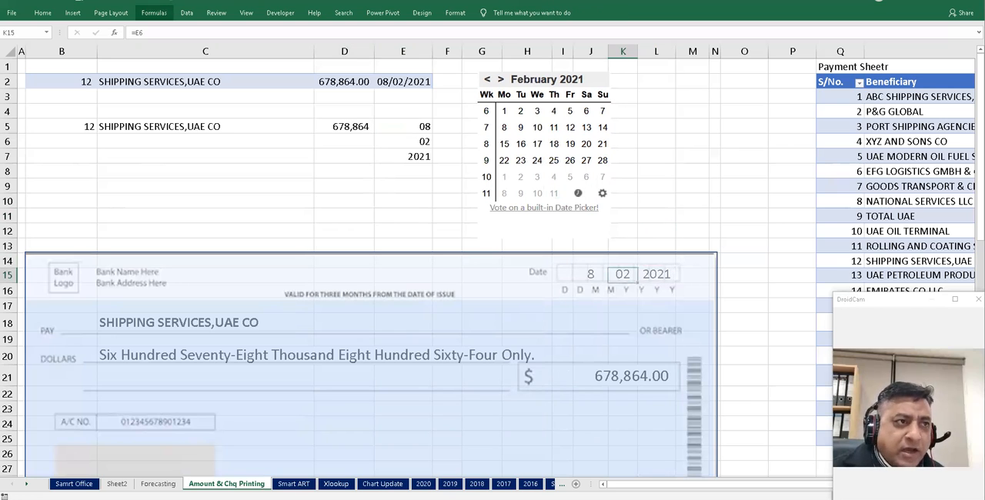
pyautogui.click(43, 13)
pyautogui.click(53, 51)
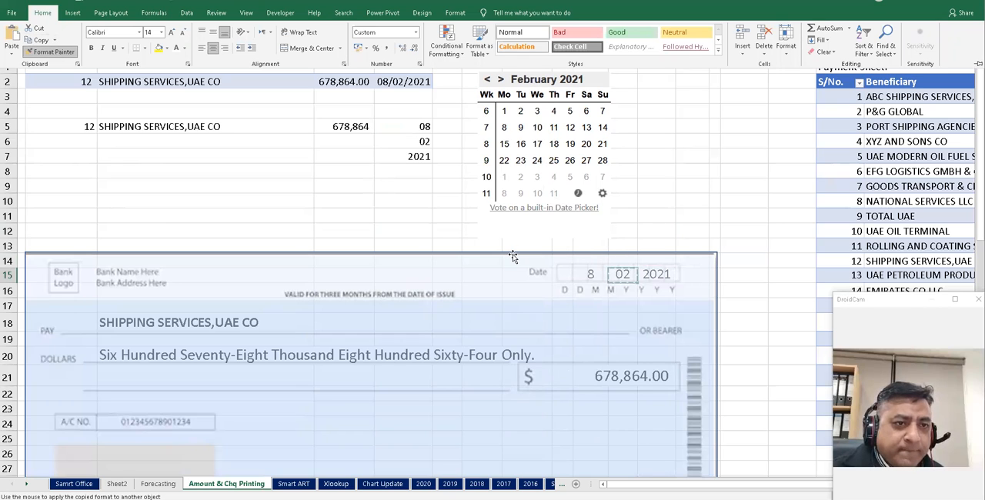
pyautogui.click(377, 255)
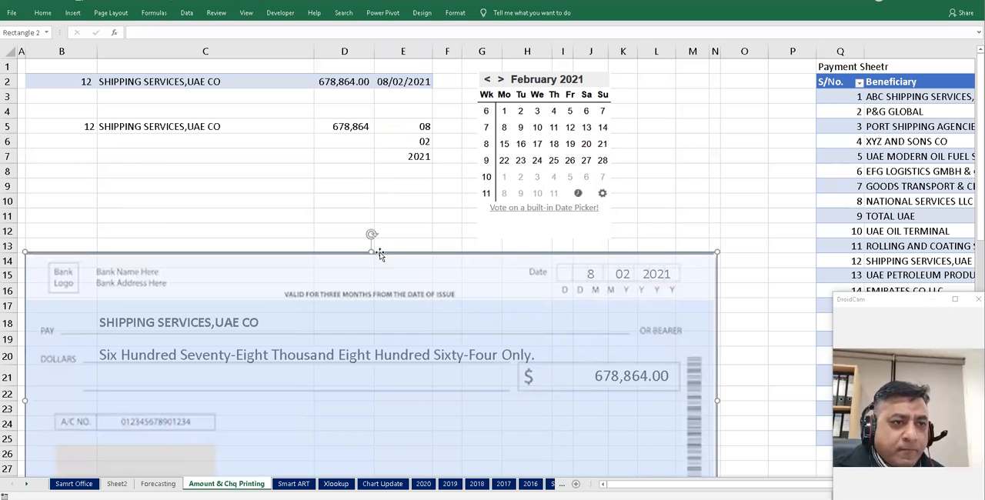
pyautogui.moveTo(369, 259); pyautogui.dragTo(369, 293)
# - Copy K15's number format to J15 with the Format Painter
pyautogui.click(620, 275)
pyautogui.click(43, 12)
pyautogui.click(48, 52)
pyautogui.click(590, 274)
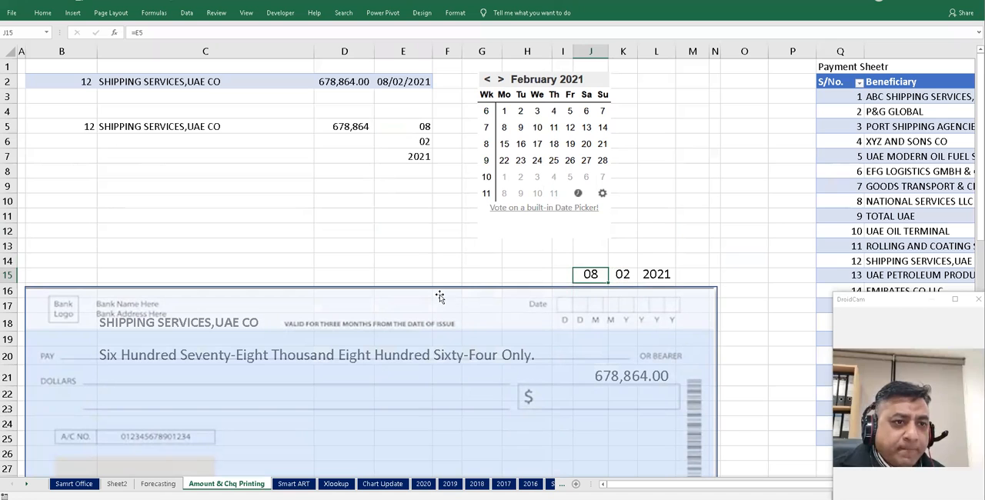
# - Move the cheque rectangle up so its date boxes line up with the row 15 date cells
pyautogui.click(415, 295)
pyautogui.moveTo(369, 284); pyautogui.dragTo(383, 249)
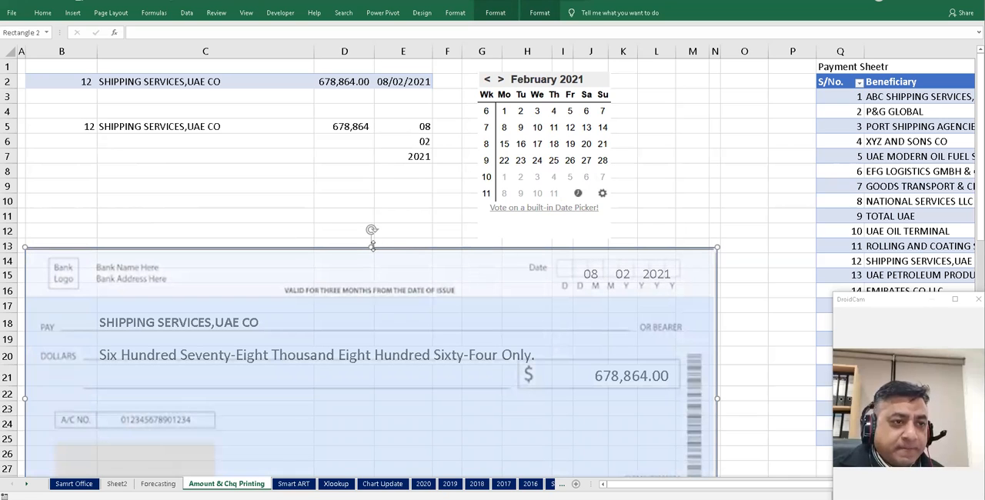
pyautogui.click(275, 186)
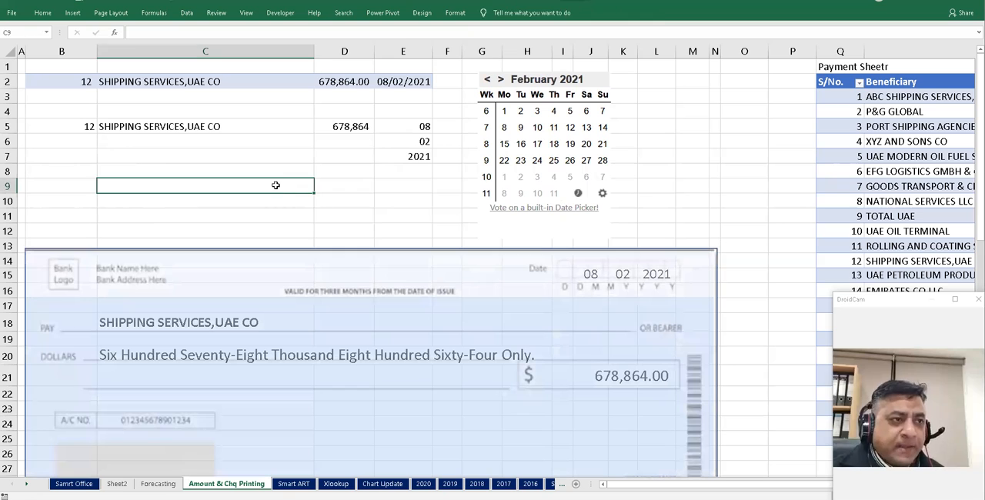
pyautogui.click(357, 131)
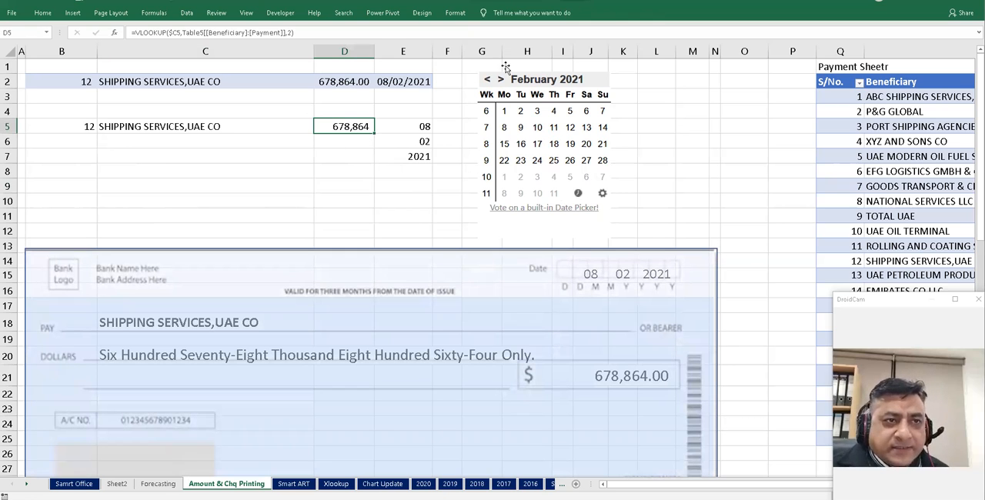
pyautogui.click(338, 185)
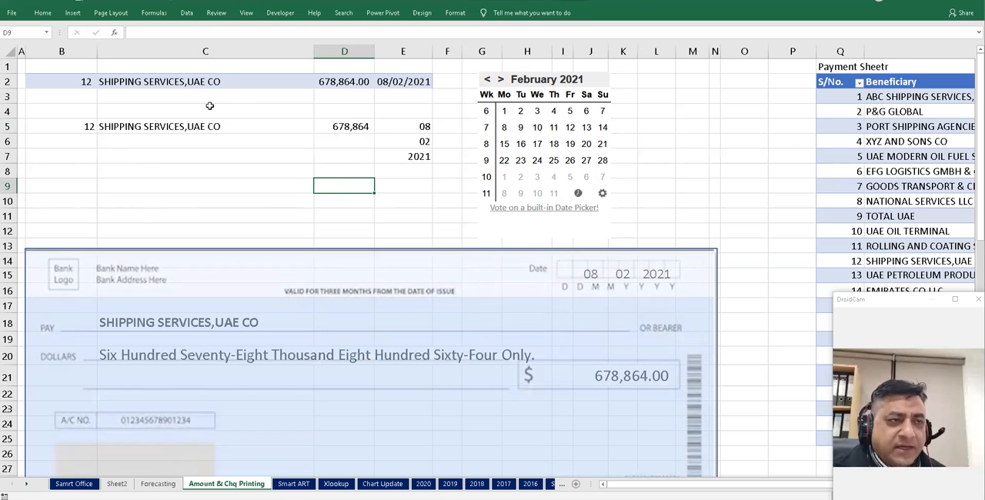
# - Search the Office Add-ins store for the Mini Calendar and Date Picker add-in, then cancel and close it
pyautogui.click(73, 13)
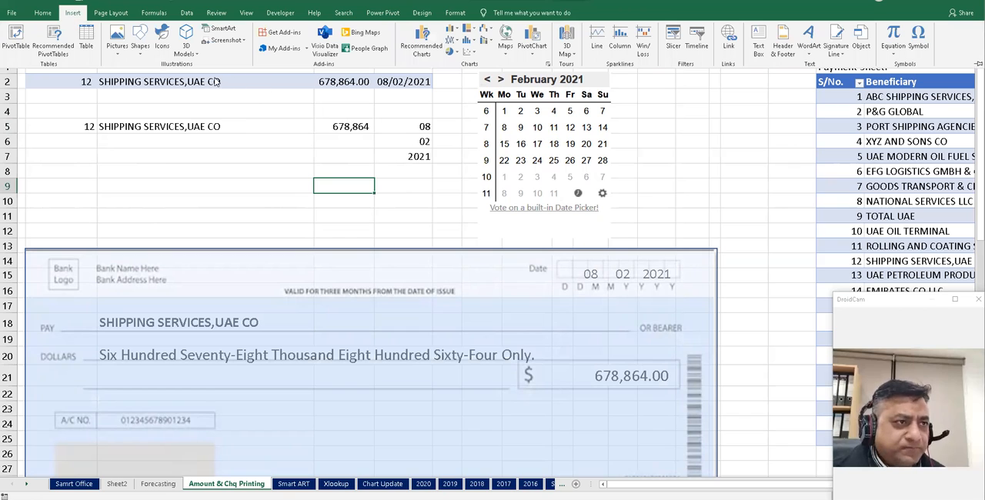
pyautogui.click(293, 48)
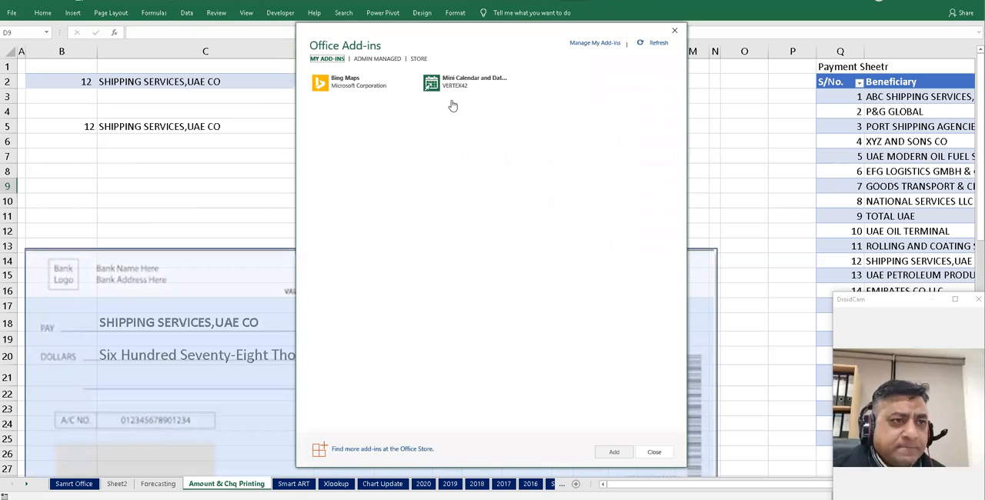
pyautogui.click(419, 60)
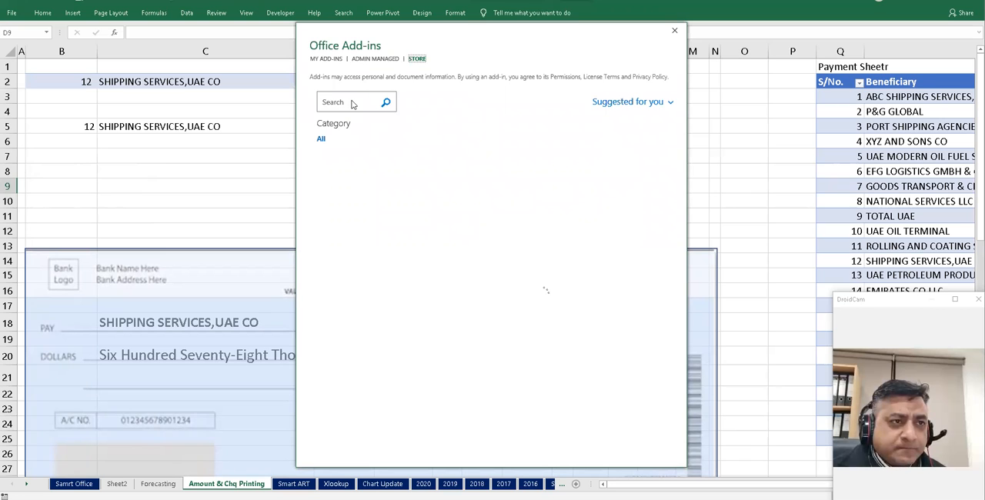
pyautogui.click(354, 103)
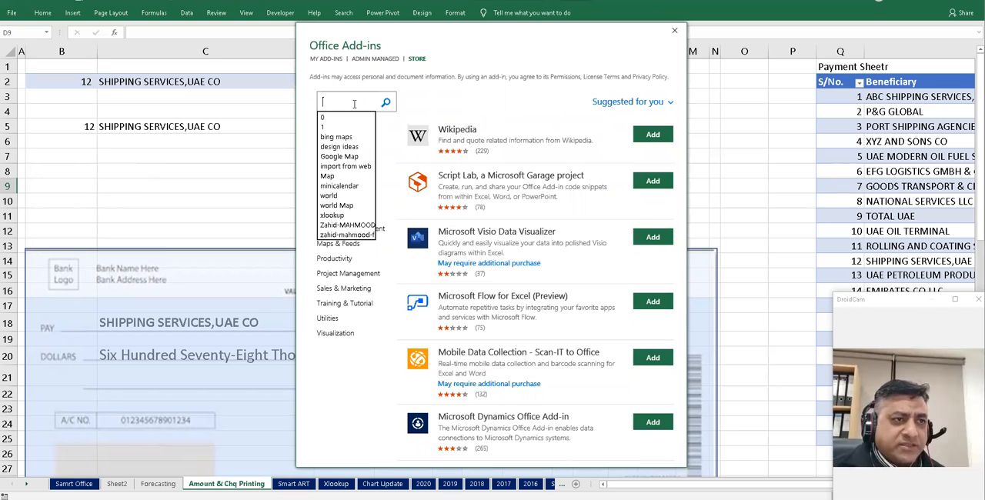
pyautogui.write('mini c')
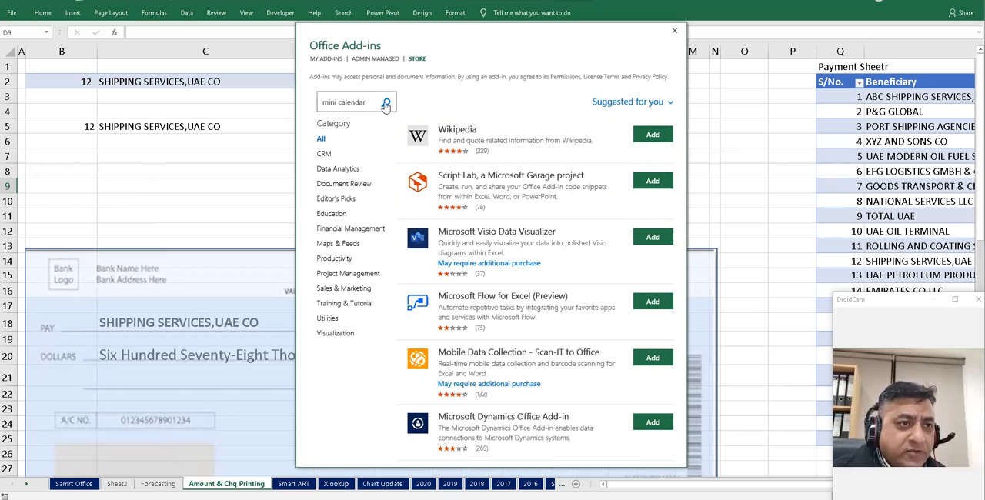
pyautogui.write('alendar')
pyautogui.click(385, 103)
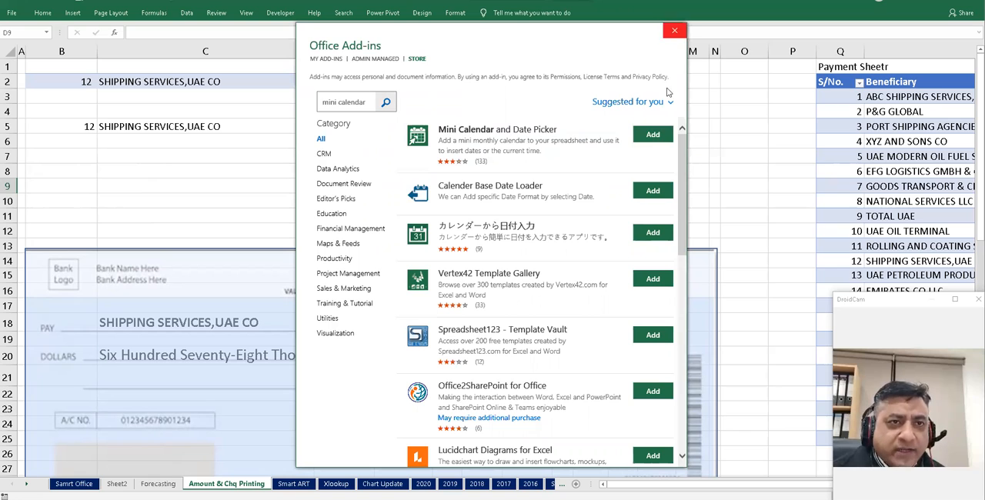
pyautogui.click(653, 136)
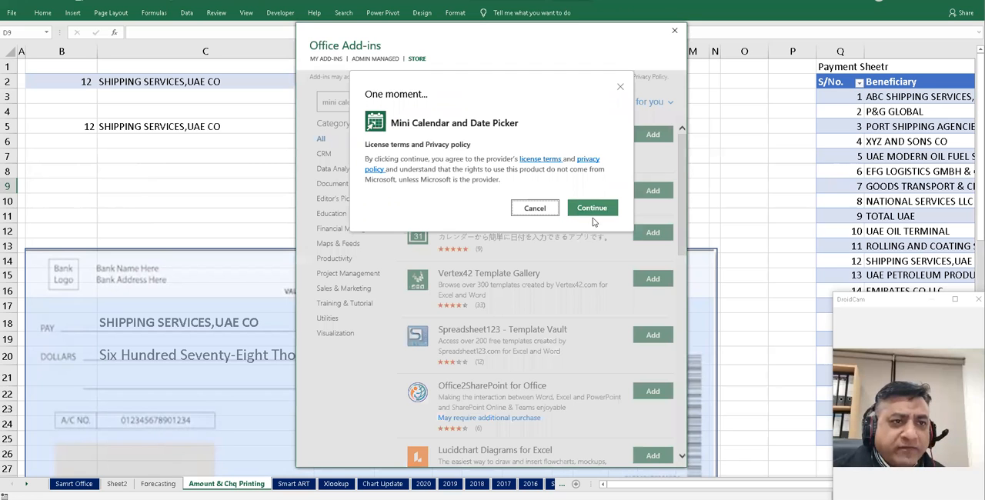
pyautogui.click(534, 209)
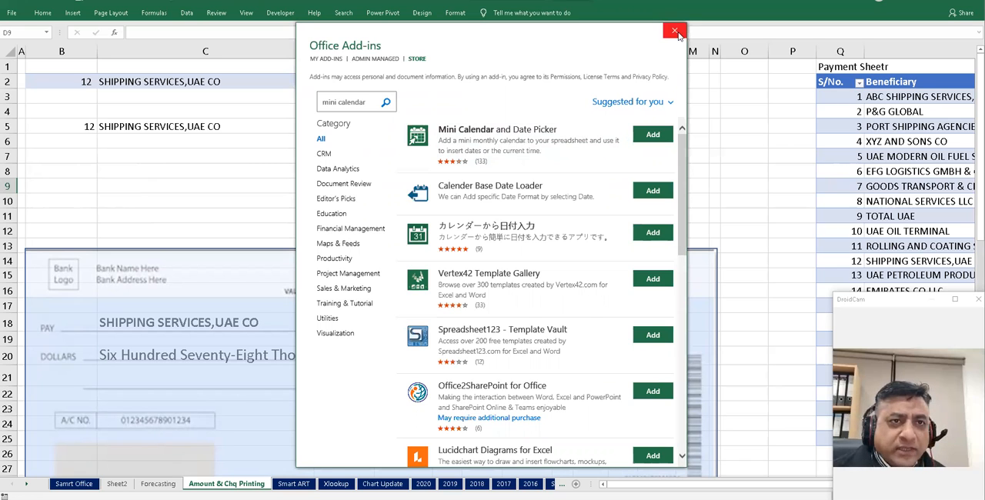
pyautogui.click(674, 30)
pyautogui.click(670, 154)
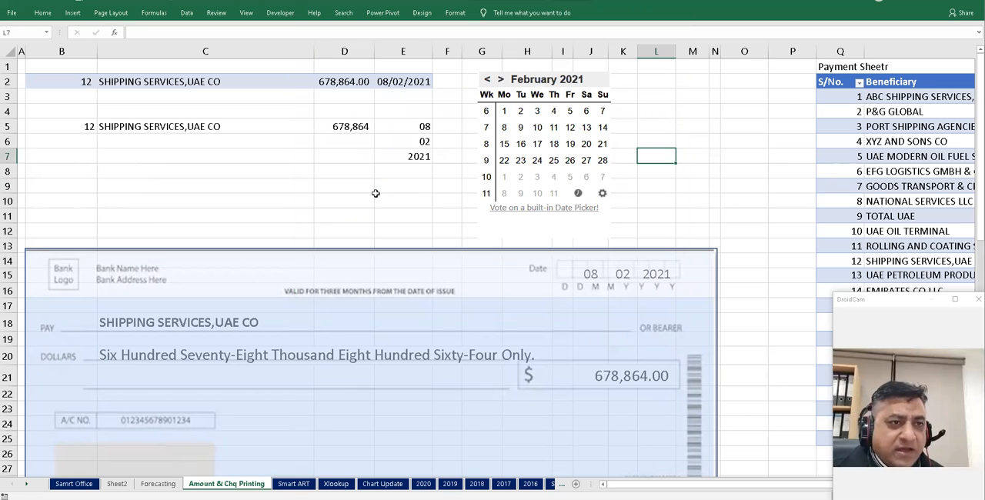
# - Examine the DAY formula in E5 and the date cell E2 it refers to
pyautogui.click(404, 189)
pyautogui.click(412, 129)
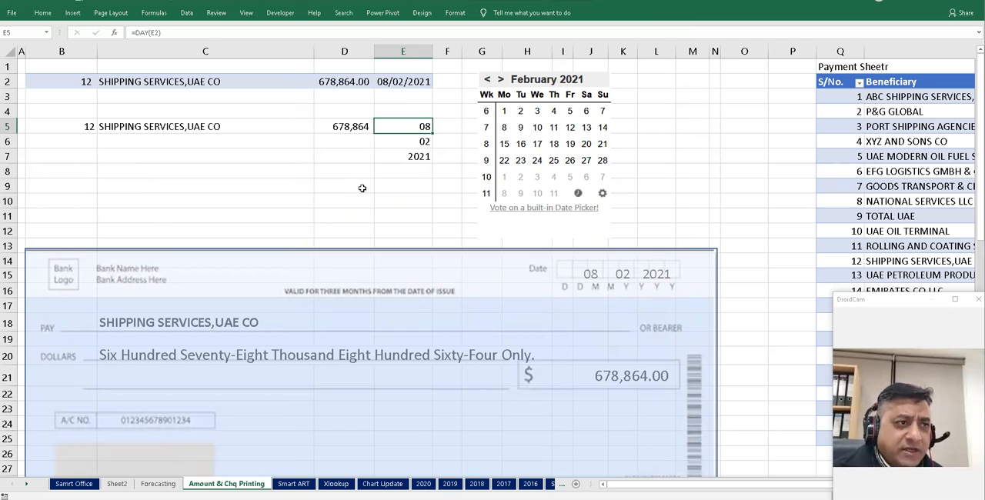
pyautogui.press('Up')
pyautogui.press('Up')
pyautogui.press('Up')
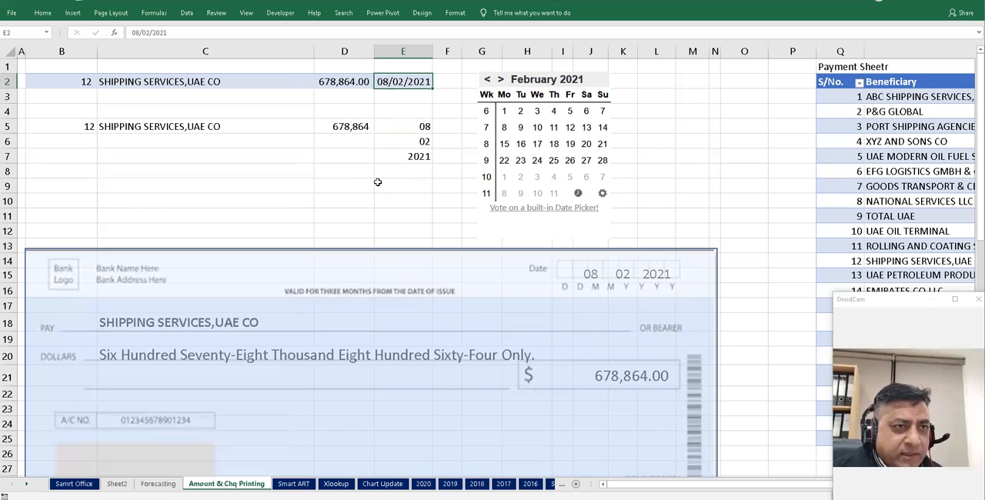
pyautogui.click(407, 126)
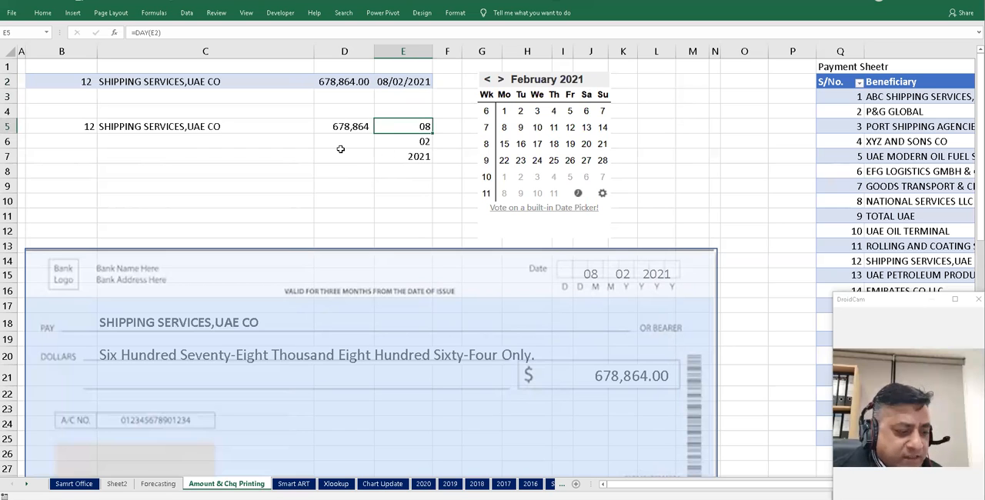
pyautogui.press('F2')
pyautogui.hotkey('ctrl', 'Return')
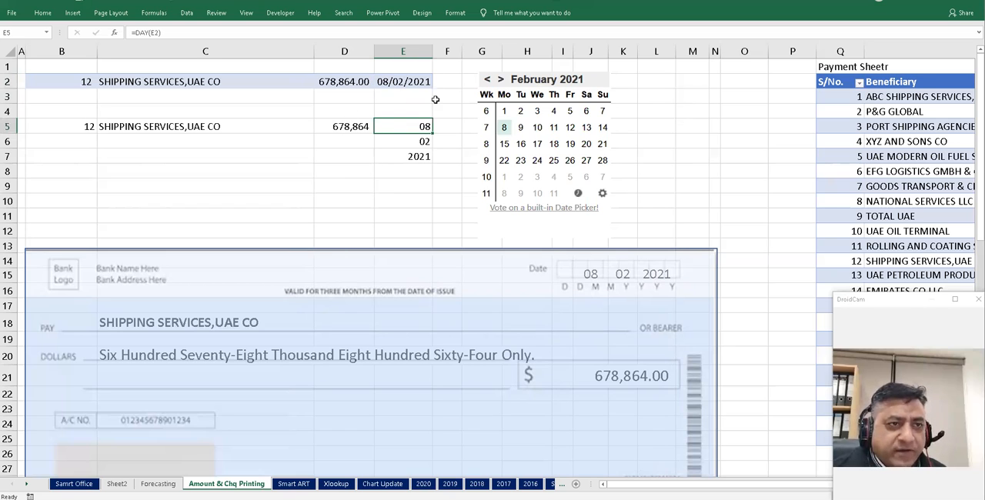
# - Set E2's date to 31/12/2020 with the date picker
pyautogui.click(410, 83)
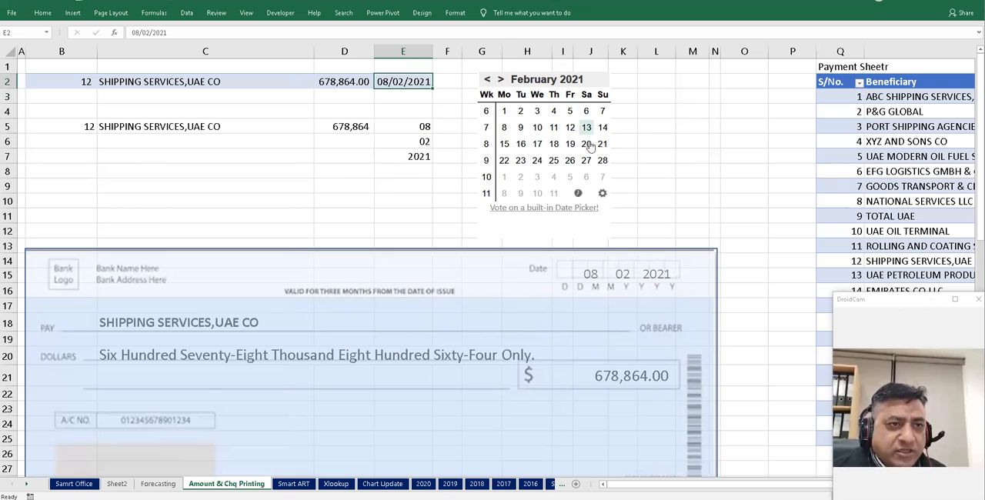
pyautogui.click(487, 80)
pyautogui.click(487, 80)
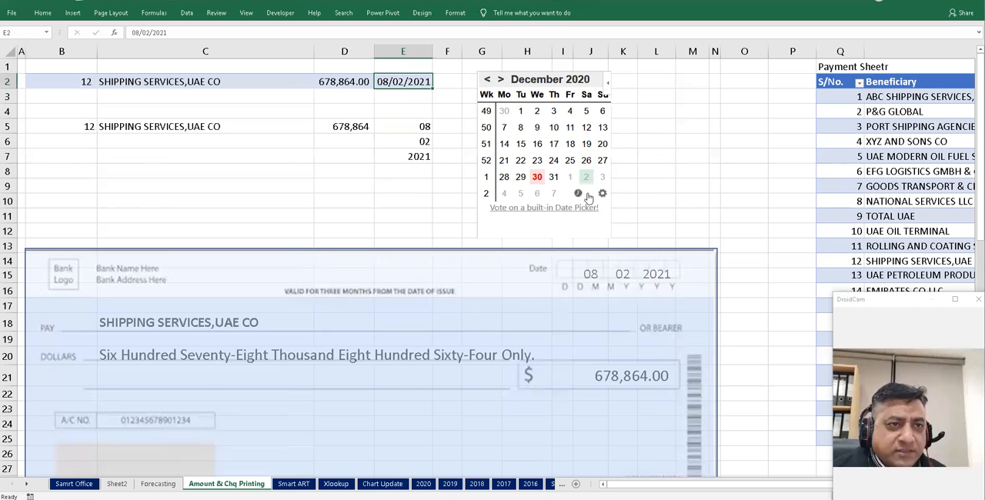
pyautogui.click(552, 177)
pyautogui.click(522, 167)
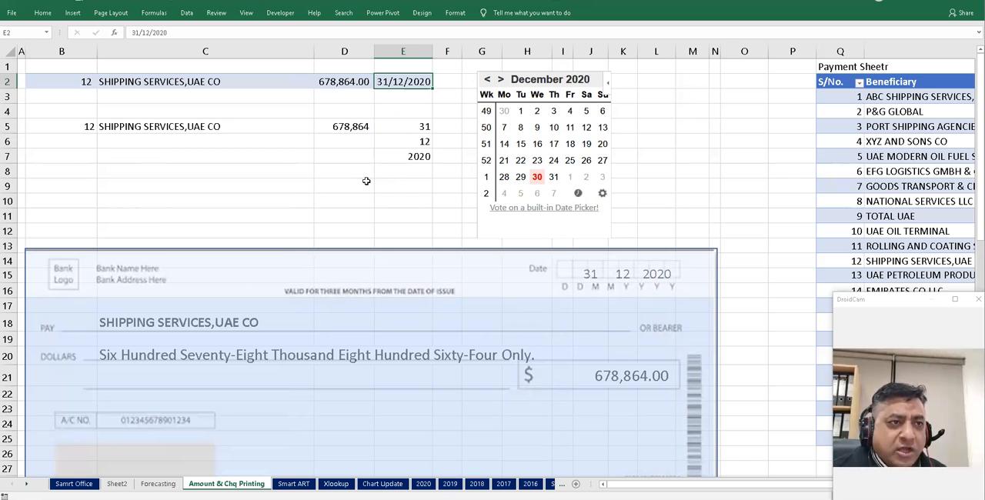
# - Enter a DAY formula in E9 referencing the date cell above it
pyautogui.click(395, 183)
pyautogui.write('=')
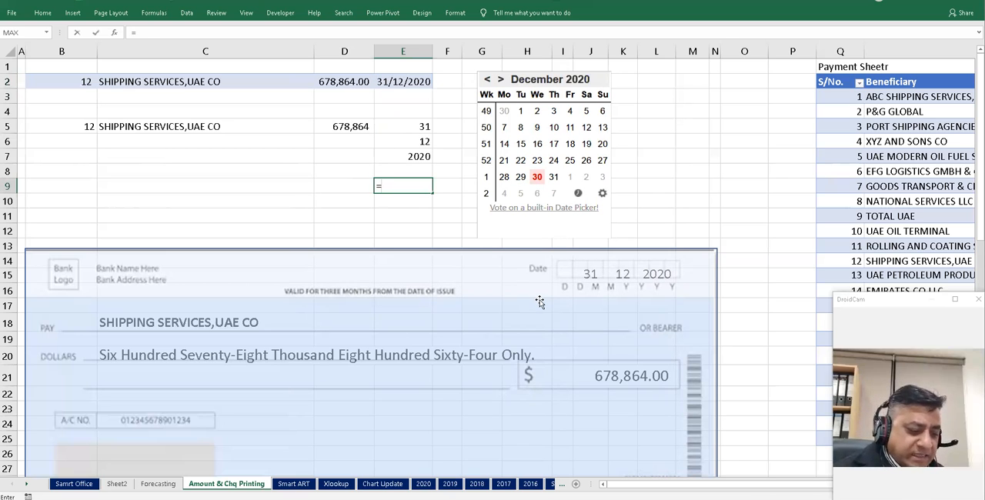
pyautogui.write('day(')
pyautogui.press('Up')
pyautogui.press('Up')
pyautogui.press('Up')
pyautogui.press('Up')
pyautogui.press('Up')
pyautogui.press('Up')
pyautogui.press('Up')
pyautogui.write(')')
pyautogui.press('Return')
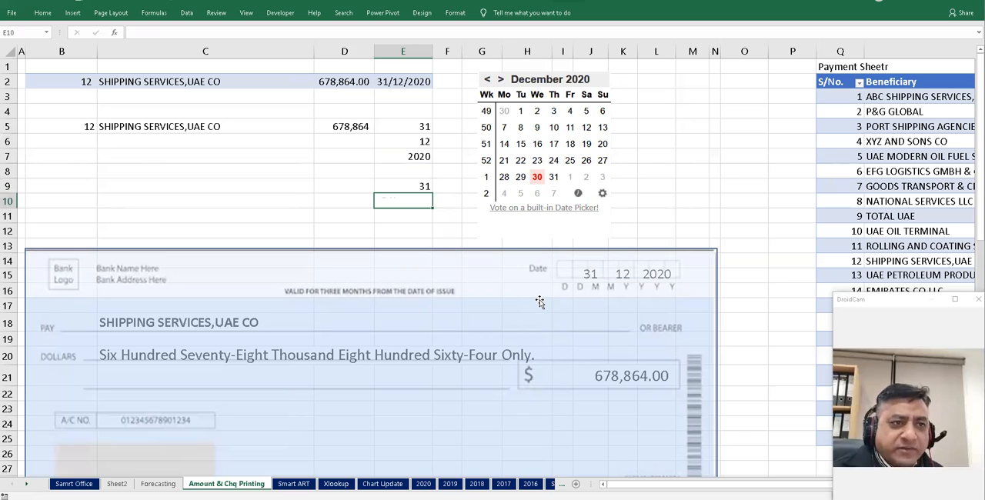
# - Enter =MONTH(E2) in E10
pyautogui.write('=month')
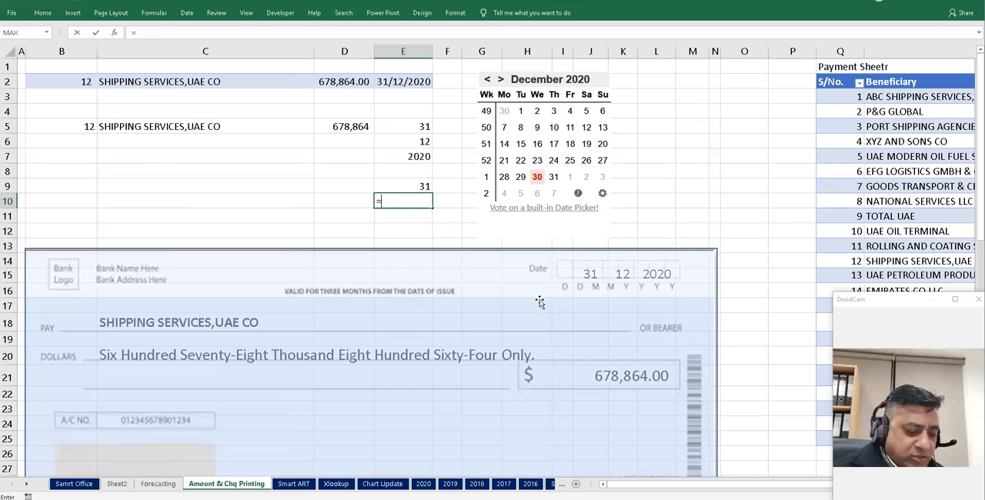
pyautogui.press('Tab')
pyautogui.press('Up')
pyautogui.press('Up')
pyautogui.press('Up')
pyautogui.press('Up')
pyautogui.press('Up')
pyautogui.press('Up')
pyautogui.press('Up')
pyautogui.press('Up')
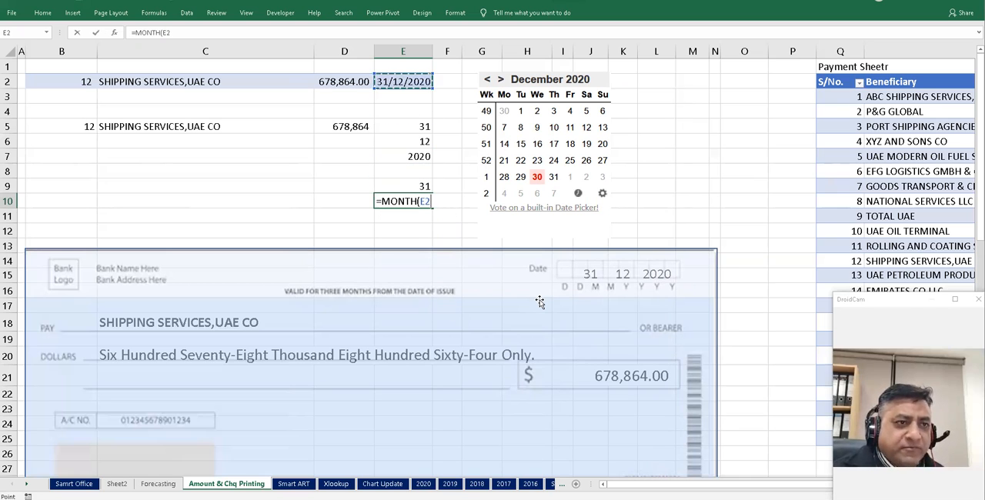
pyautogui.write(')')
pyautogui.press('Return')
# - Enter =YEAR(E2) in E11
pyautogui.write('=year')
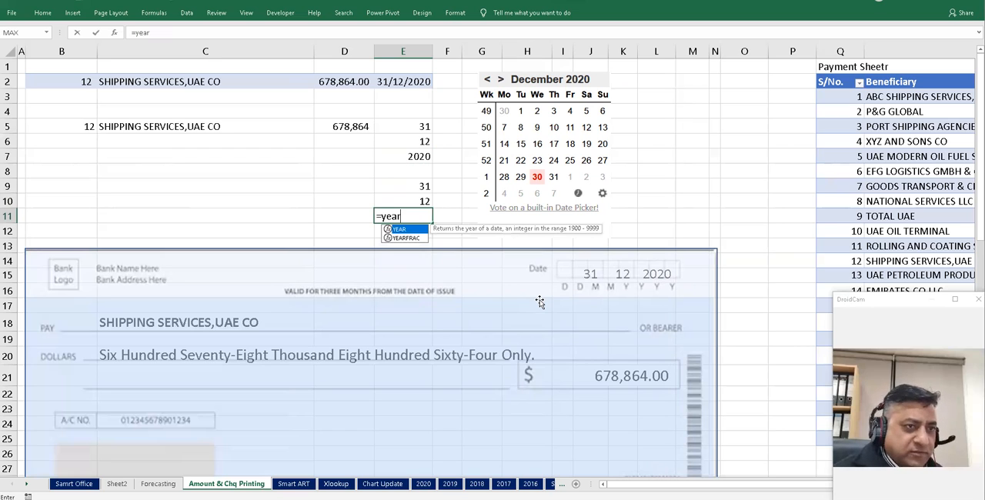
pyautogui.press('Tab')
pyautogui.press('Up')
pyautogui.press('Up')
pyautogui.press('Up')
pyautogui.press('Up')
pyautogui.press('Up')
pyautogui.press('Up')
pyautogui.press('Up')
pyautogui.press('Up')
pyautogui.press('Up')
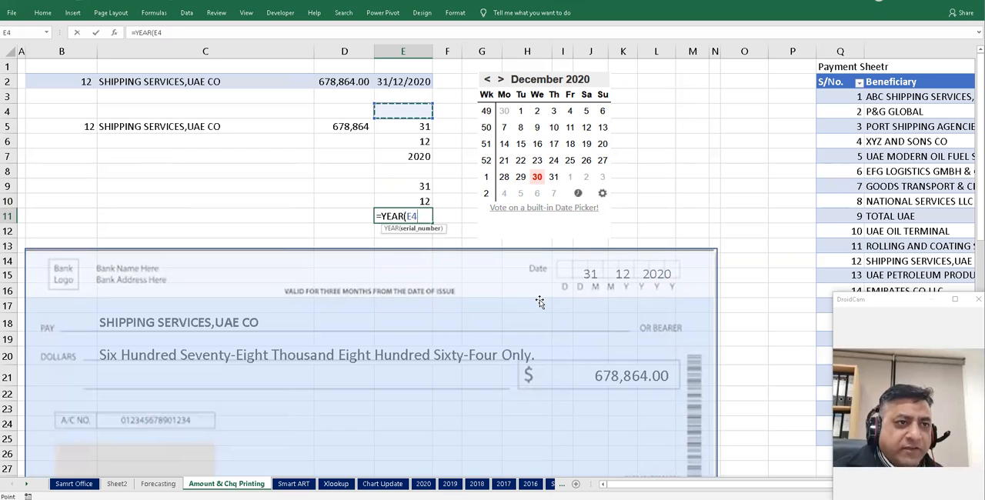
pyautogui.hotkey('ctrl', 'Return')
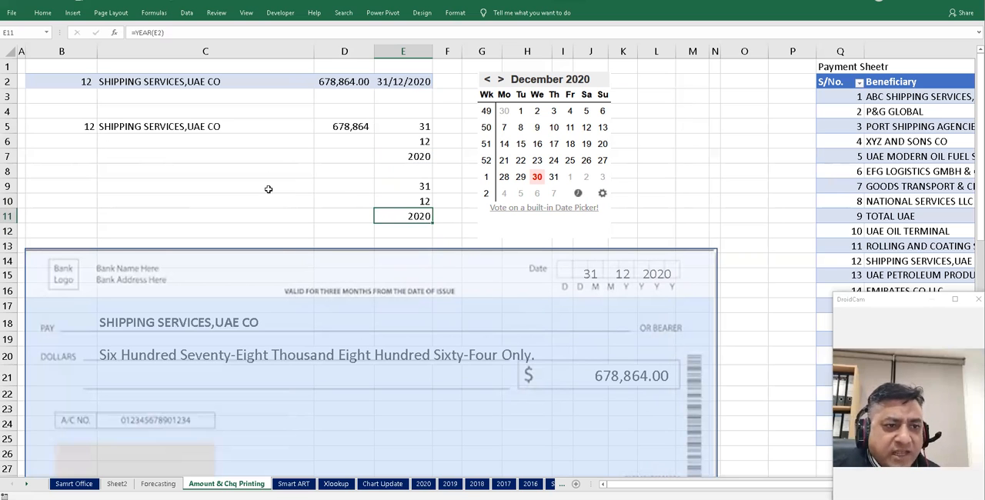
# - Save the workbook with the cheque rectangle selected
pyautogui.scroll(-3, 269, 189)
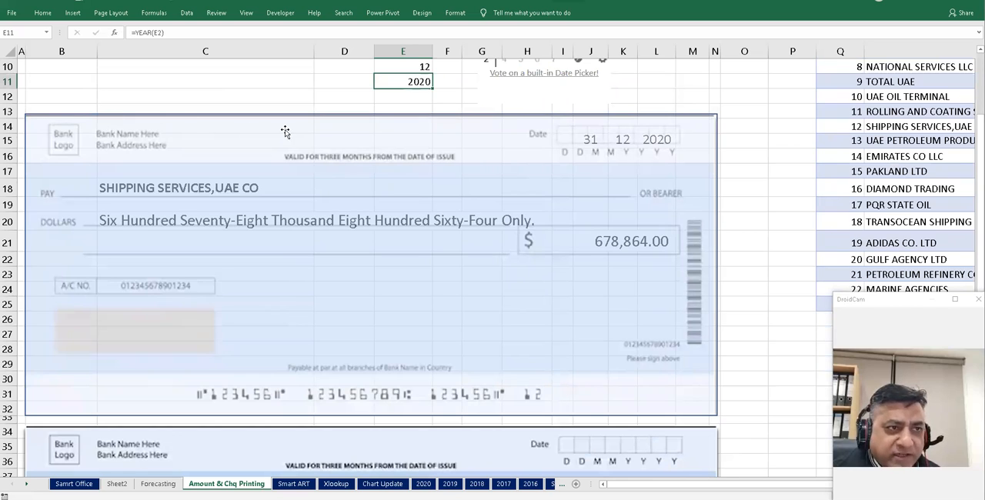
pyautogui.click(337, 125)
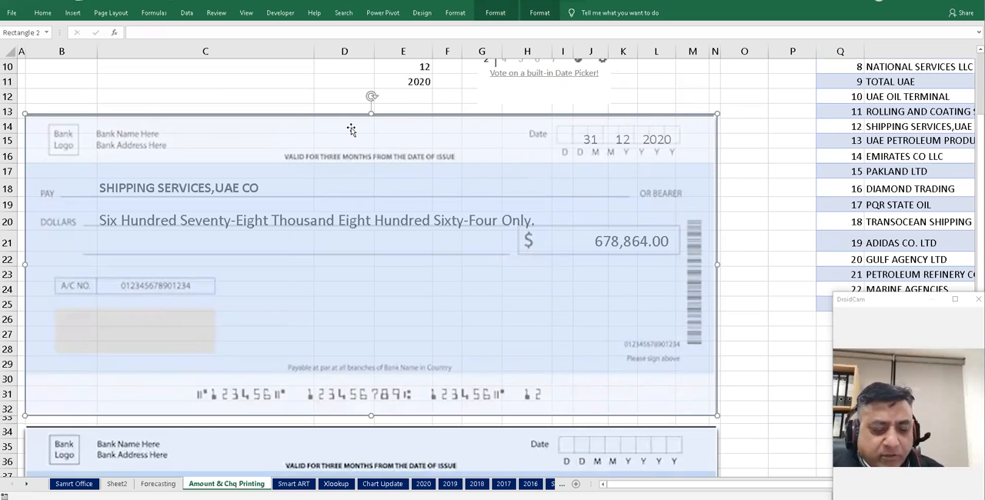
pyautogui.hotkey('ctrl', 's')
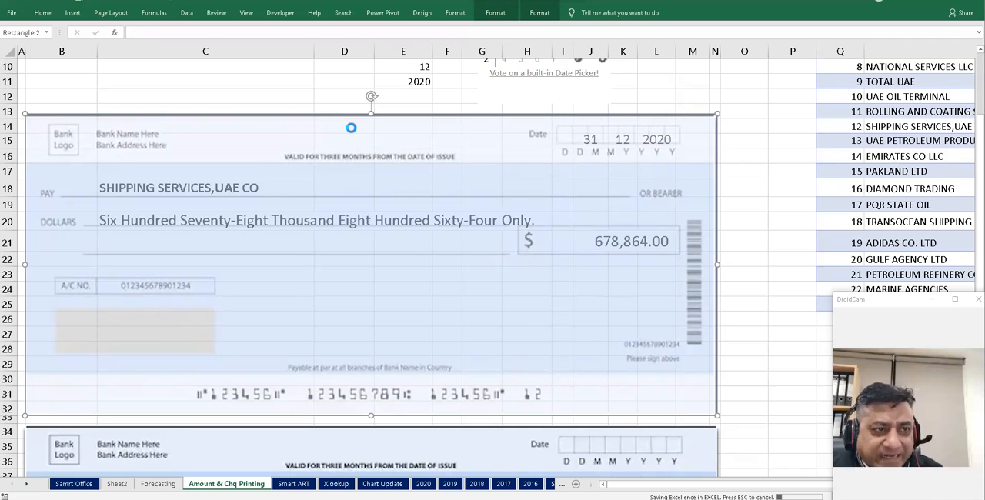
# - Delete the cheque rectangle and undo the deletion
pyautogui.press('Delete')
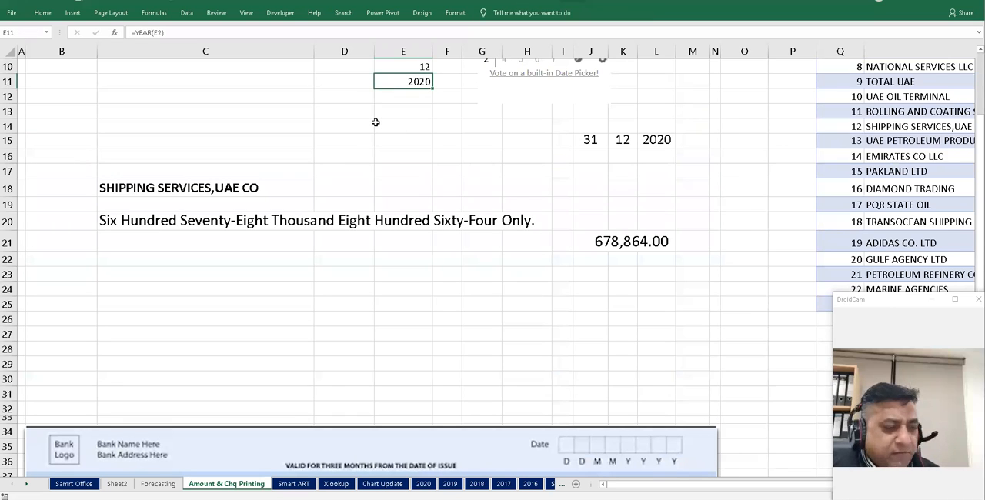
pyautogui.hotkey('ctrl', 'z')
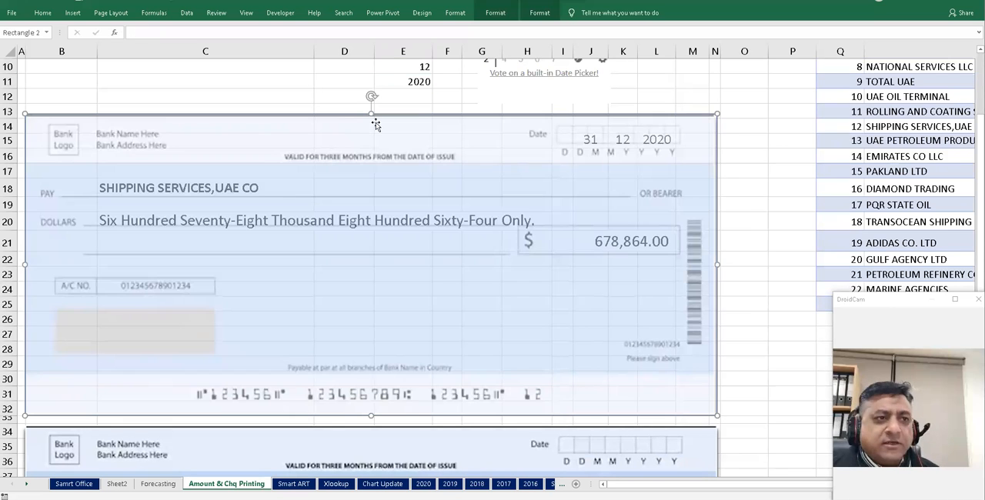
pyautogui.click(310, 93)
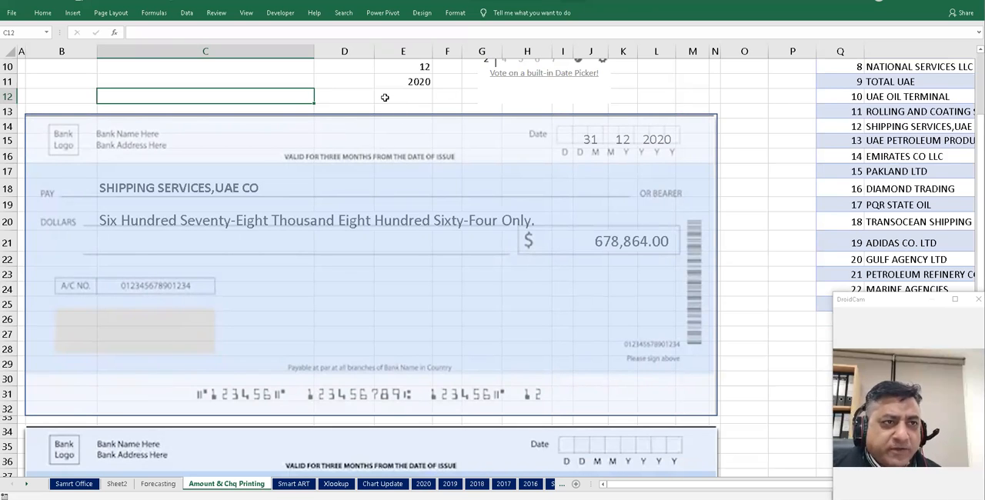
# - Switch to the Smart ART sheet
pyautogui.click(27, 484)
pyautogui.click(27, 484)
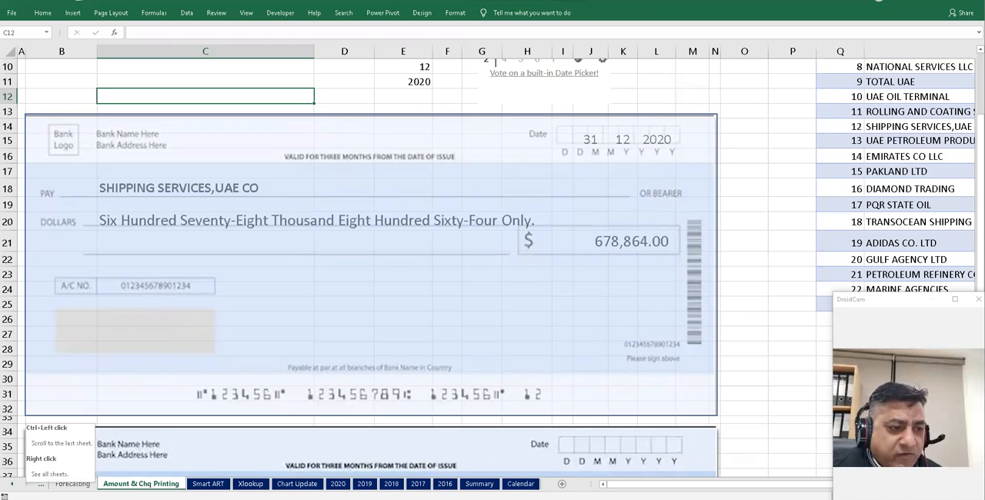
pyautogui.click(208, 484)
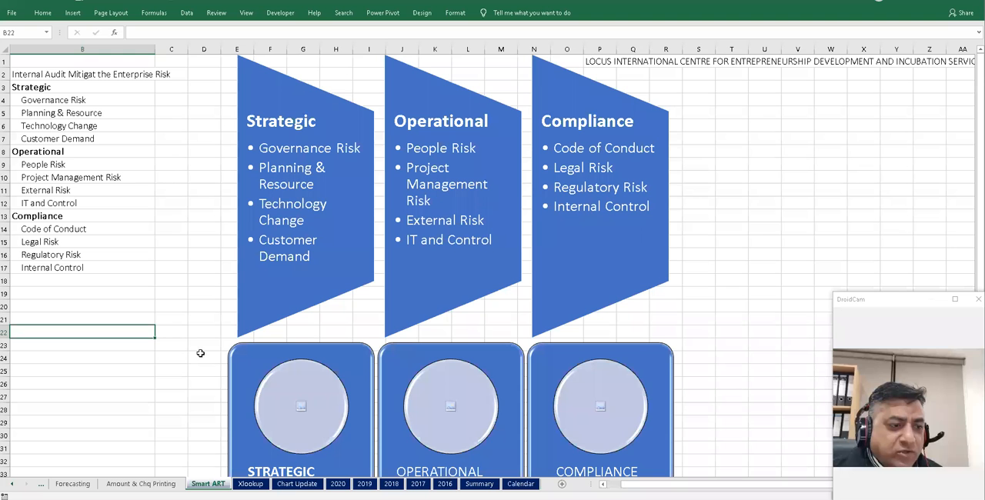
# - Insert blank columns D through T to shift the existing SmartArt diagram out of the way
pyautogui.click(116, 353)
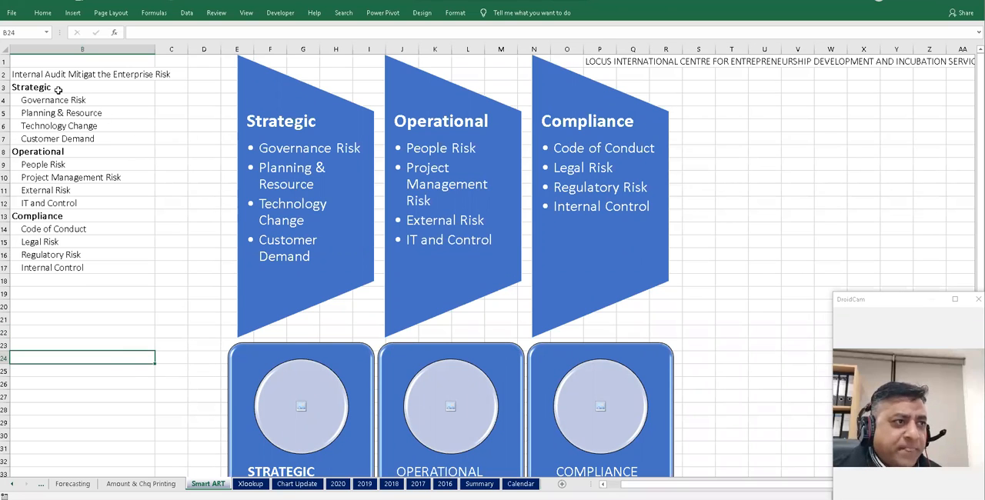
pyautogui.click(271, 95)
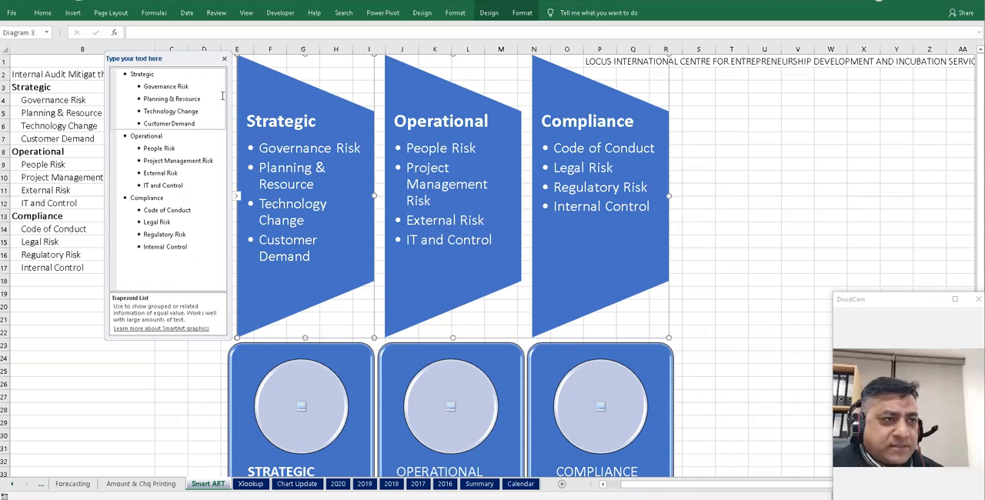
pyautogui.click(63, 357)
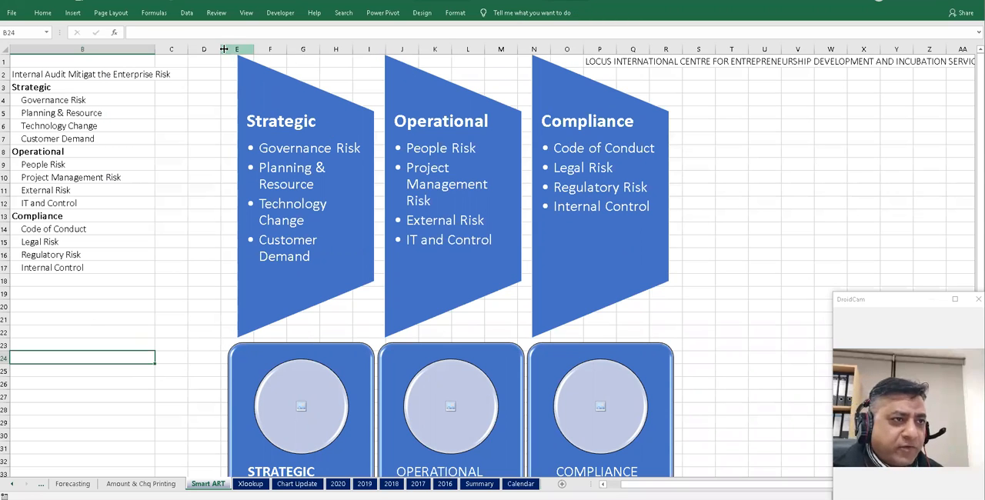
pyautogui.moveTo(216, 48)
pyautogui.mouseDown()
pyautogui.moveTo(800, 48)
pyautogui.moveTo(738, 48)
pyautogui.mouseUp()
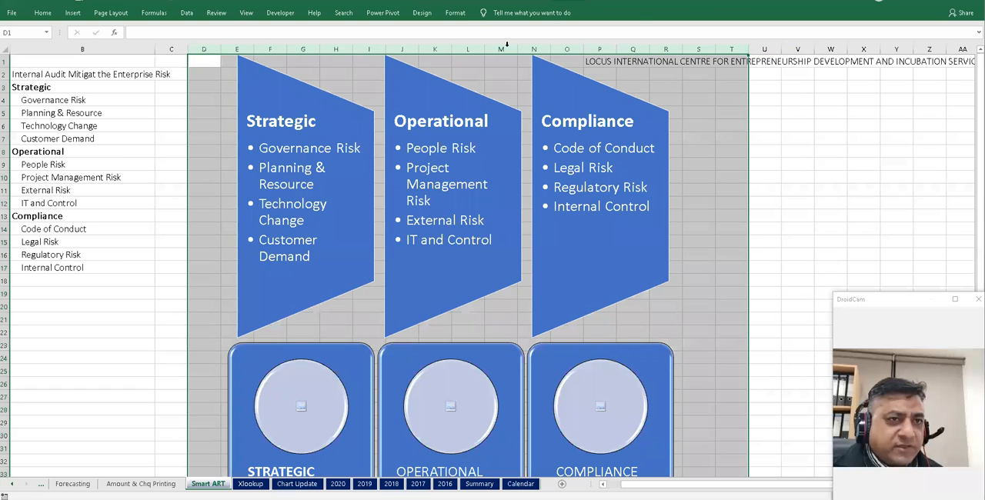
pyautogui.rightClick(506, 48)
pyautogui.click(539, 123)
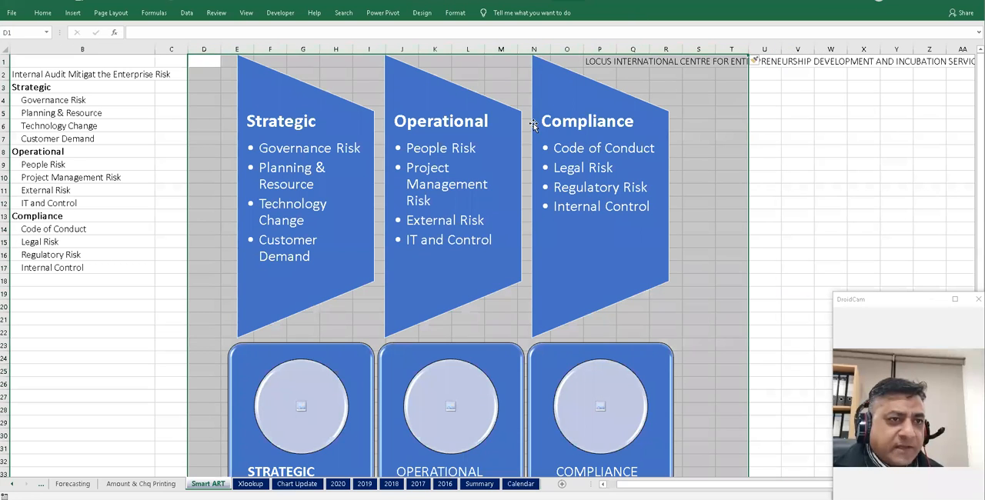
pyautogui.click(300, 172)
# - With B3:B17 selected, insert a Vertical Box List SmartArt graphic
pyautogui.moveTo(38, 90); pyautogui.dragTo(49, 267)
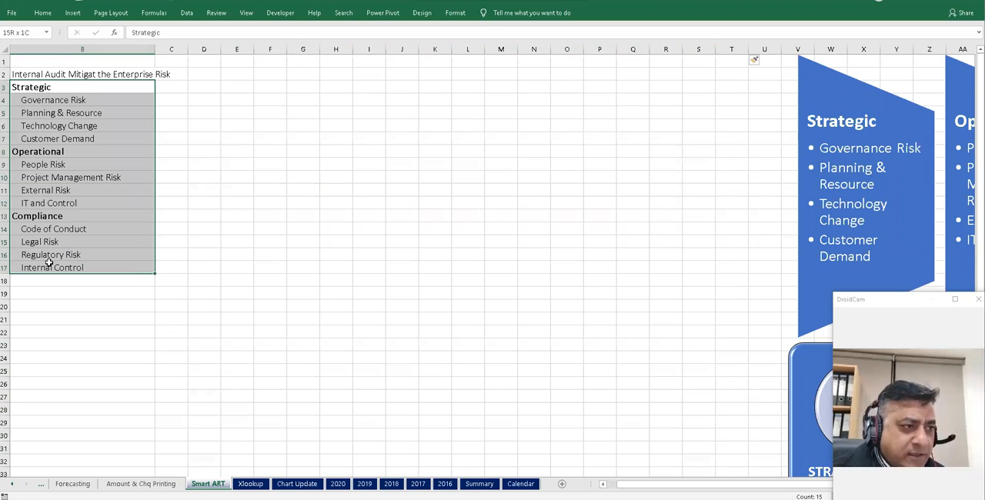
pyautogui.click(72, 12)
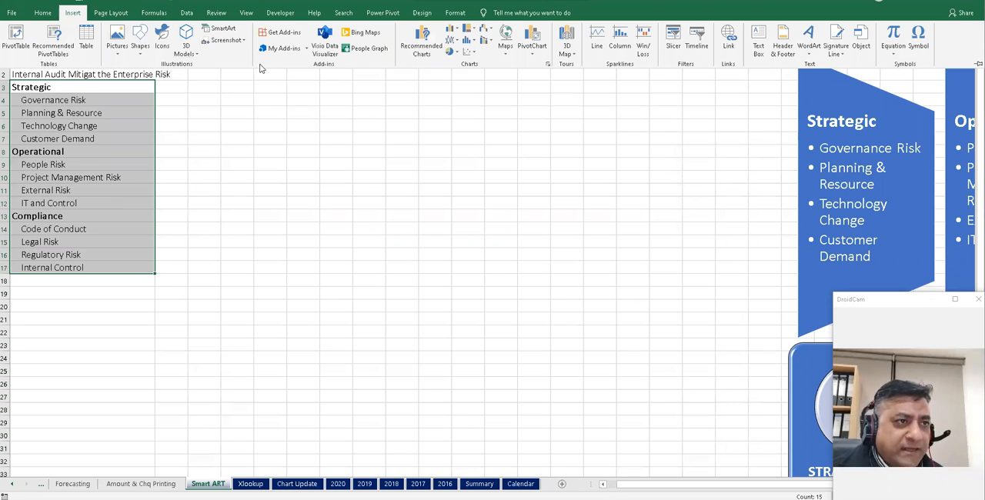
pyautogui.click(462, 177)
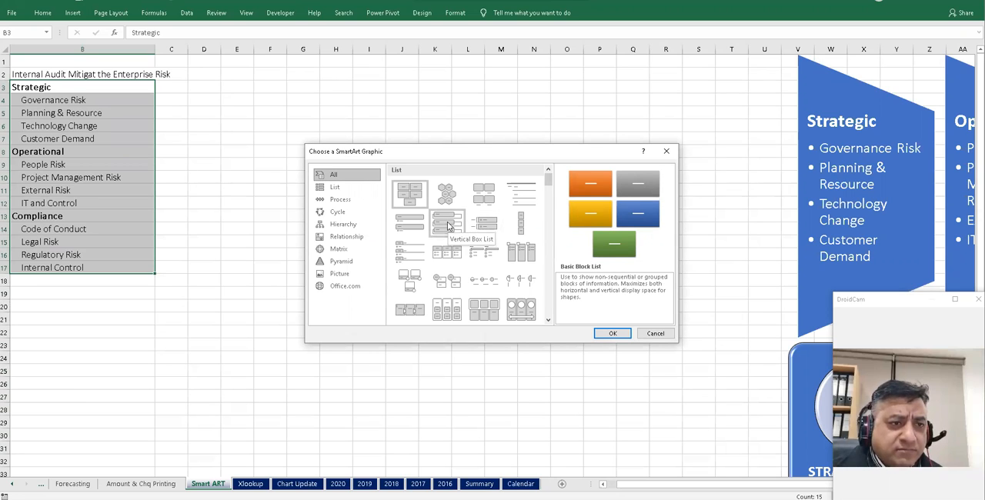
pyautogui.click(448, 225)
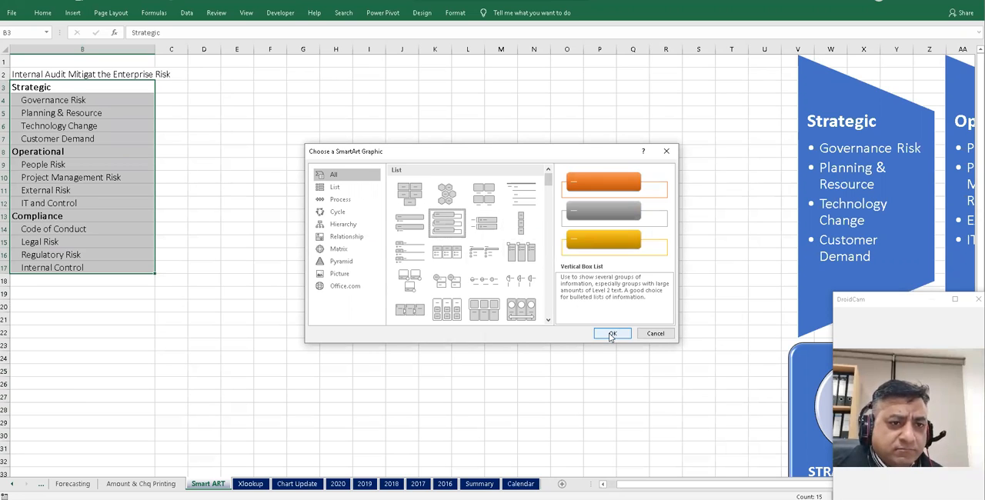
pyautogui.click(612, 334)
# - Copy the risk list from B3:B17 and paste it into the SmartArt text pane, replacing the placeholder bullets
pyautogui.moveTo(65, 87); pyautogui.dragTo(62, 268)
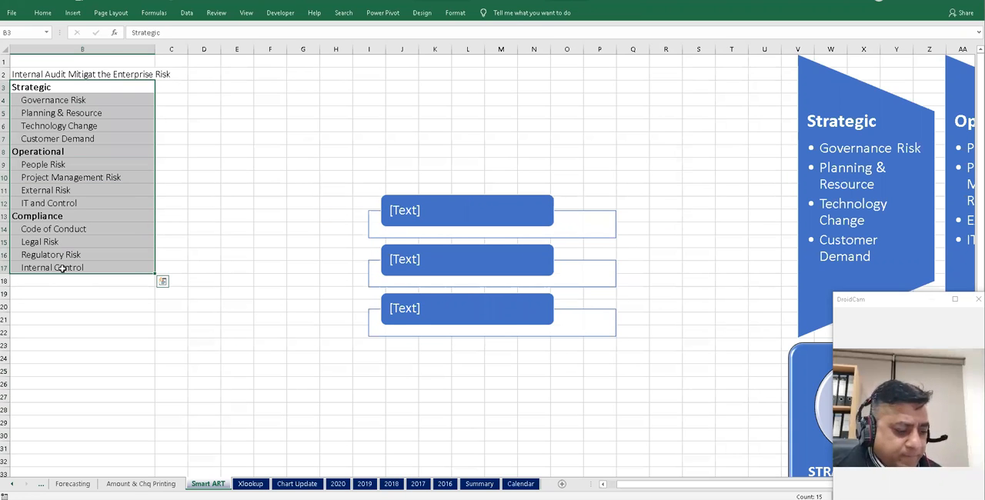
pyautogui.hotkey('ctrl', 'c')
pyautogui.click(384, 206)
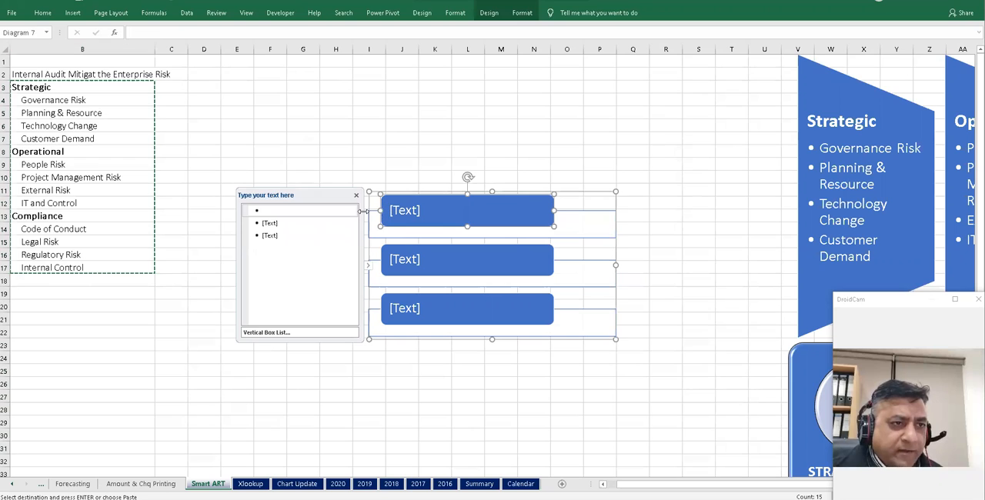
pyautogui.click(280, 211)
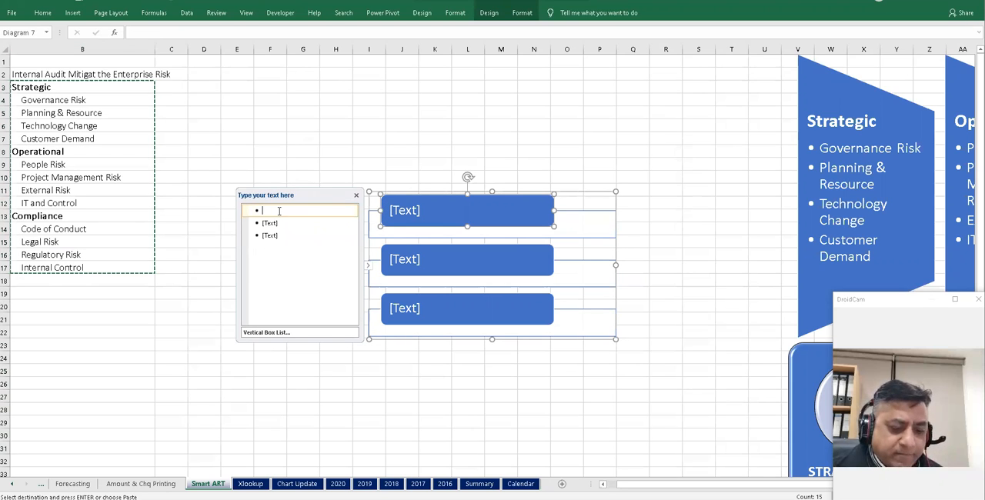
pyautogui.press('Delete')
pyautogui.press('Delete')
pyautogui.hotkey('ctrl', 'v')
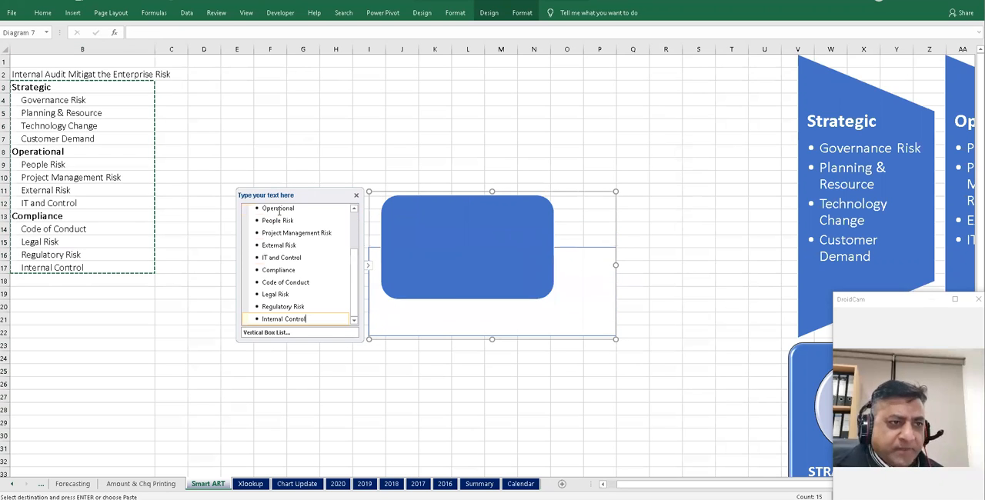
# - Demote the risk items under Strategic, Operational and Compliance to second-level bullets in the text pane
pyautogui.scroll(1, 357, 237)
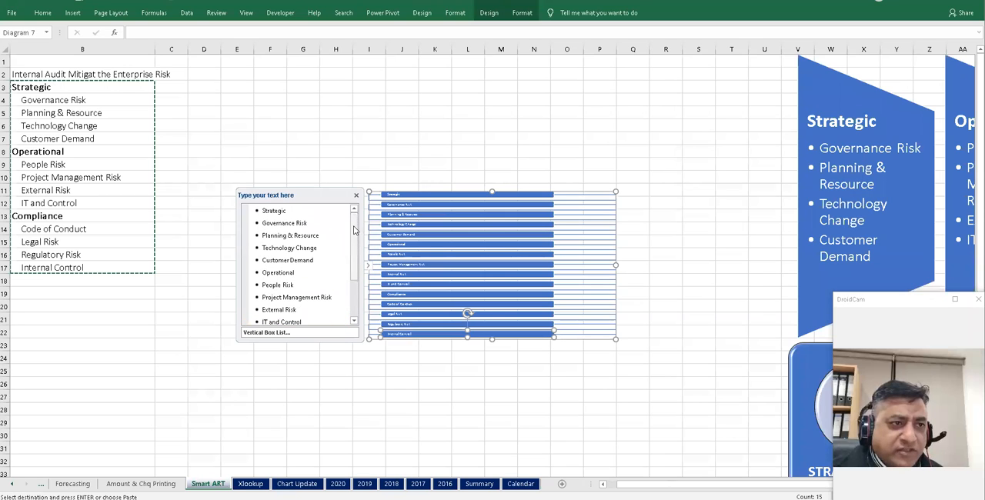
pyautogui.click(264, 224)
pyautogui.press('Tab')
pyautogui.click(283, 236)
pyautogui.press('Tab')
pyautogui.click(262, 247)
pyautogui.press('Tab')
pyautogui.click(264, 260)
pyautogui.press('Tab')
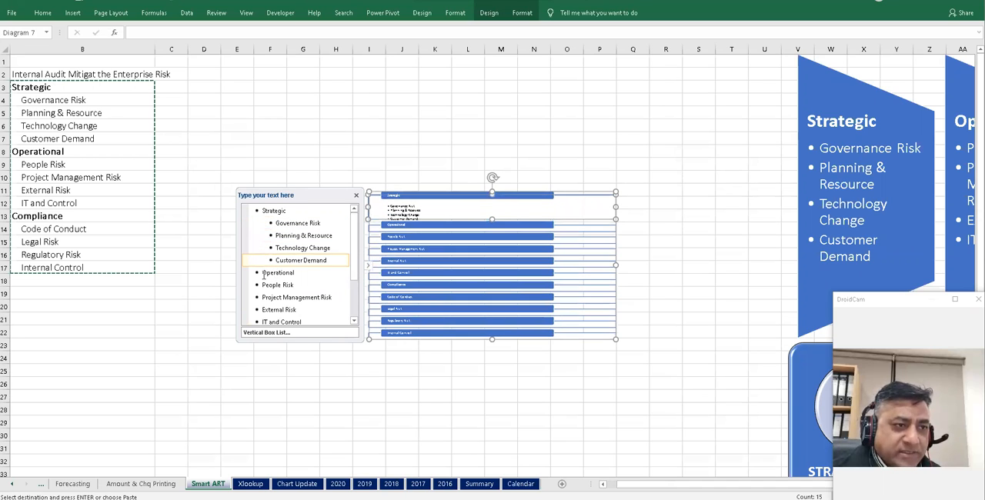
pyautogui.click(263, 274)
pyautogui.click(262, 284)
pyautogui.press('Tab')
pyautogui.click(262, 298)
pyautogui.press('Tab')
pyautogui.click(263, 309)
pyautogui.press('Tab')
pyautogui.click(262, 321)
pyautogui.press('Tab')
pyautogui.click(354, 323)
pyautogui.scroll(-4, 354, 326)
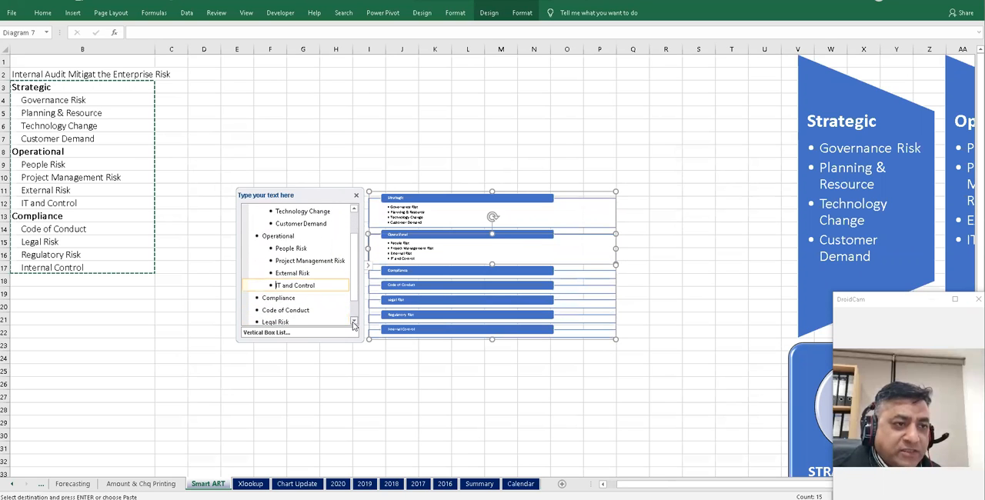
pyautogui.click(264, 283)
pyautogui.press('Tab')
pyautogui.click(262, 294)
pyautogui.press('Tab')
pyautogui.click(262, 306)
pyautogui.press('Tab')
pyautogui.click(266, 319)
pyautogui.press('Tab')
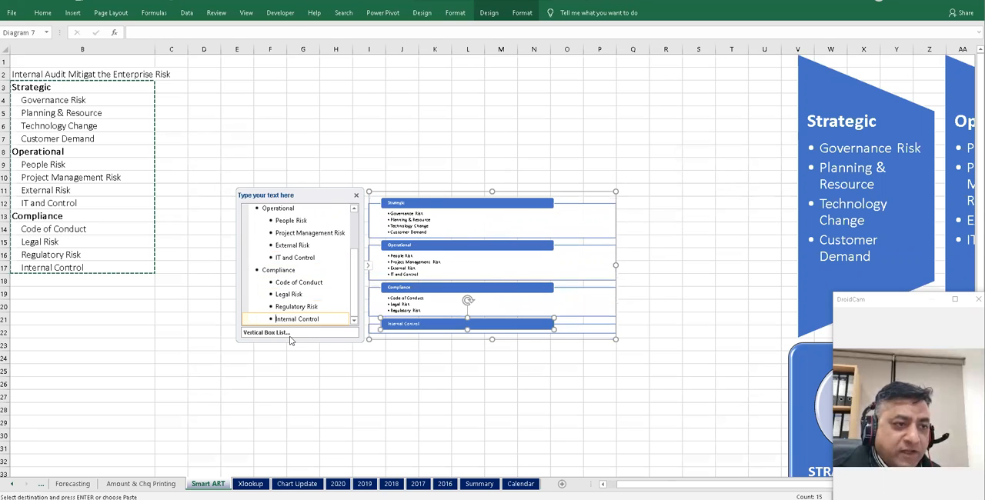
# - Enlarge the SmartArt diagram taller and wider, and move it up beside the list
pyautogui.click(339, 380)
pyautogui.click(577, 334)
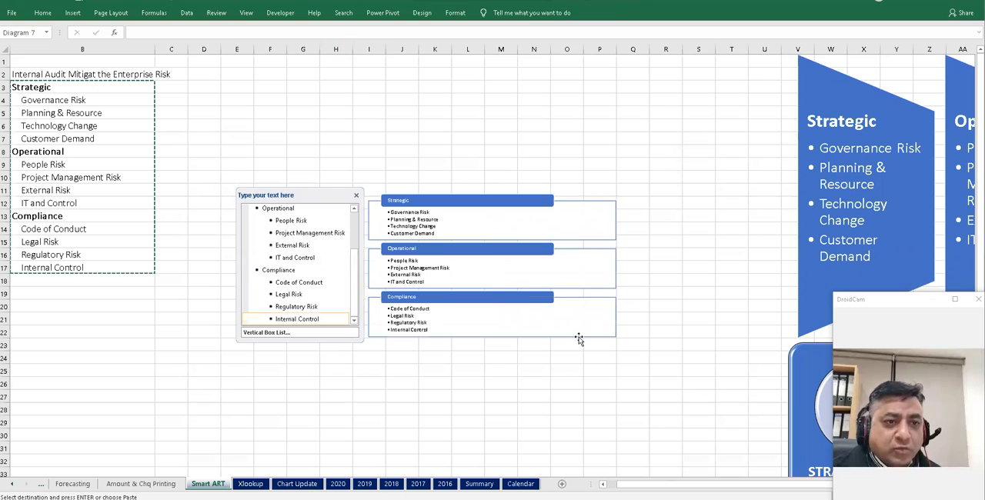
pyautogui.moveTo(483, 337); pyautogui.dragTo(492, 383)
pyautogui.moveTo(616, 286); pyautogui.dragTo(699, 285)
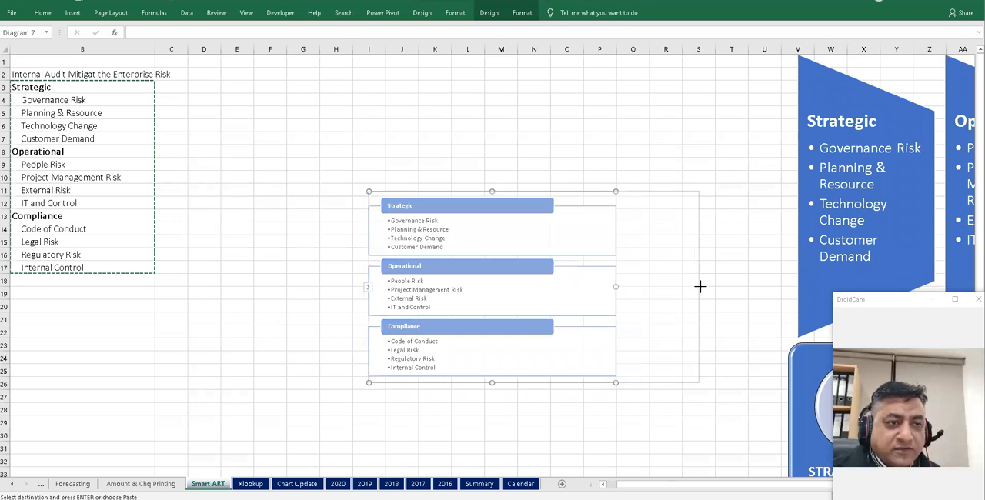
pyautogui.moveTo(447, 192); pyautogui.dragTo(418, 40)
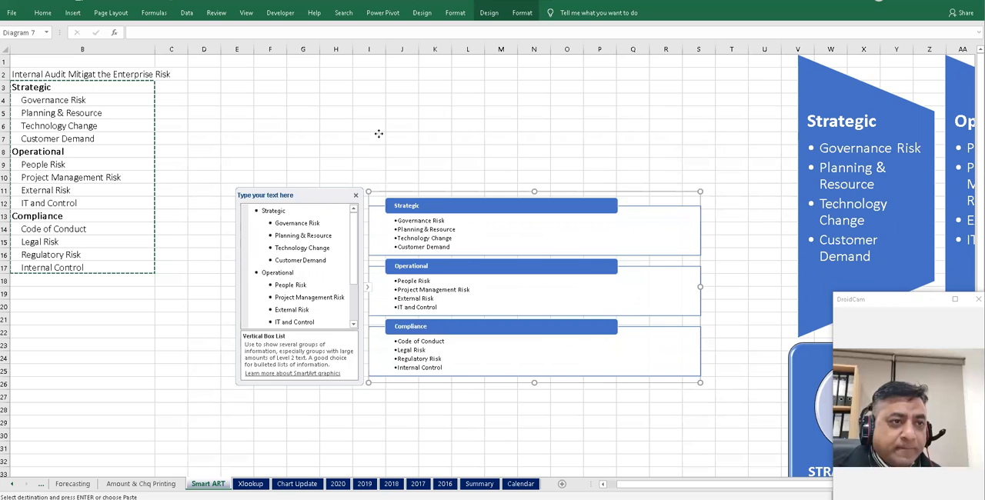
pyautogui.moveTo(378, 134); pyautogui.dragTo(373, 26)
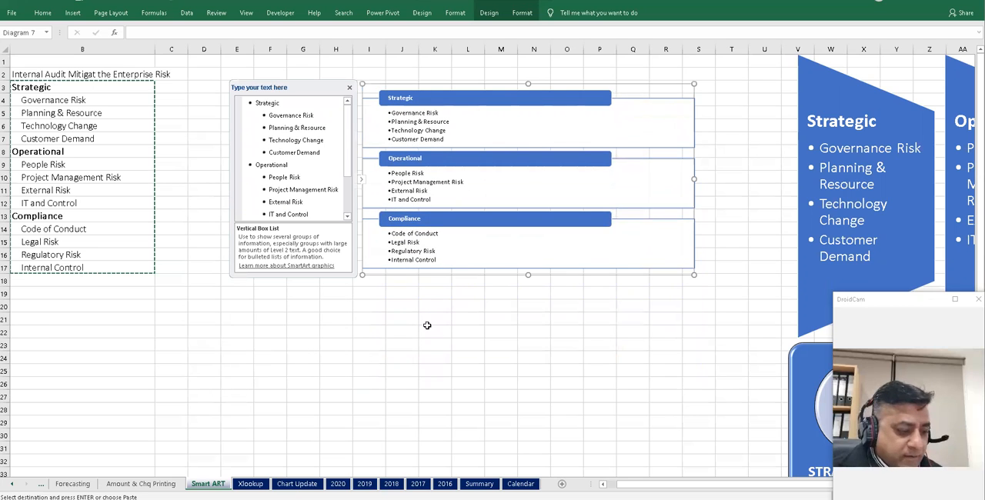
# - Copy the diagram and paste a duplicate at cell E19
pyautogui.hotkey('ctrl', 'c')
pyautogui.click(240, 296)
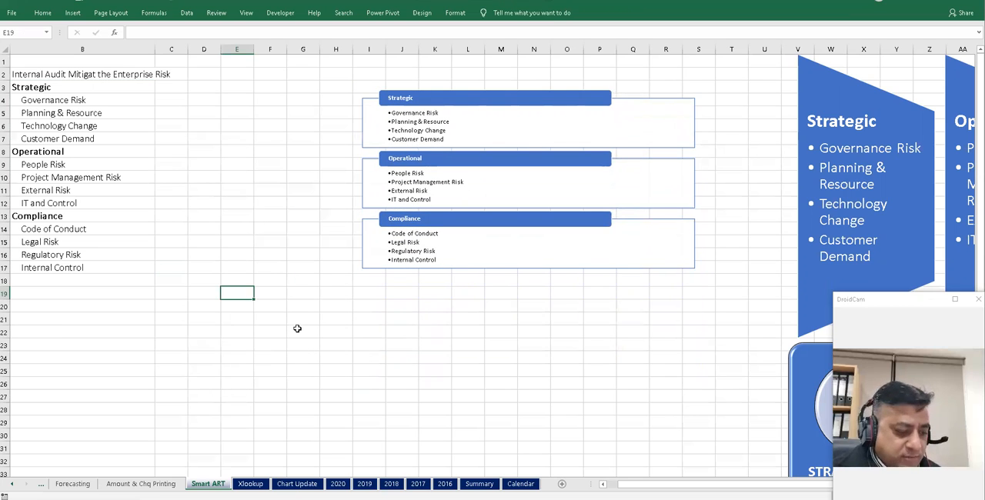
pyautogui.hotkey('ctrl', 'v')
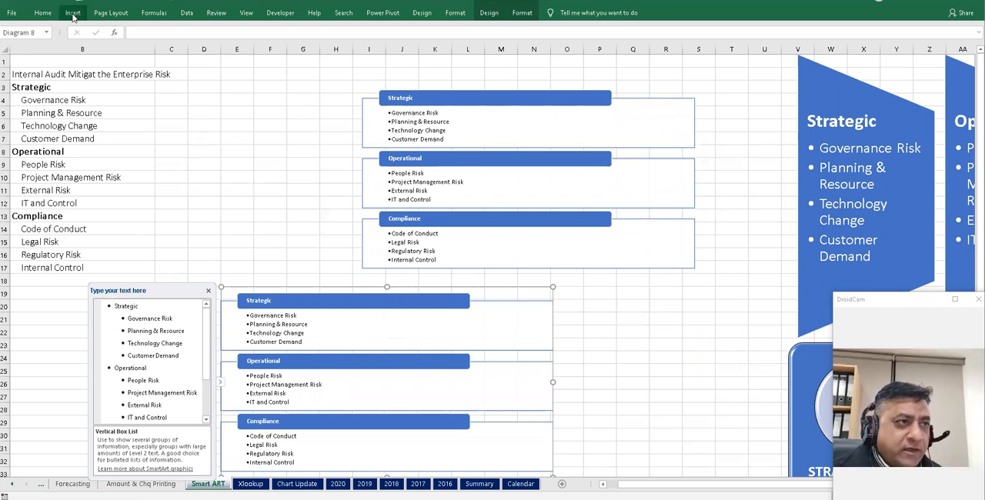
# - Try the Tab List, Horizontal Bullet List, Vertical Picture List and Trapezoid List layouts on the copied diagram
pyautogui.click(523, 14)
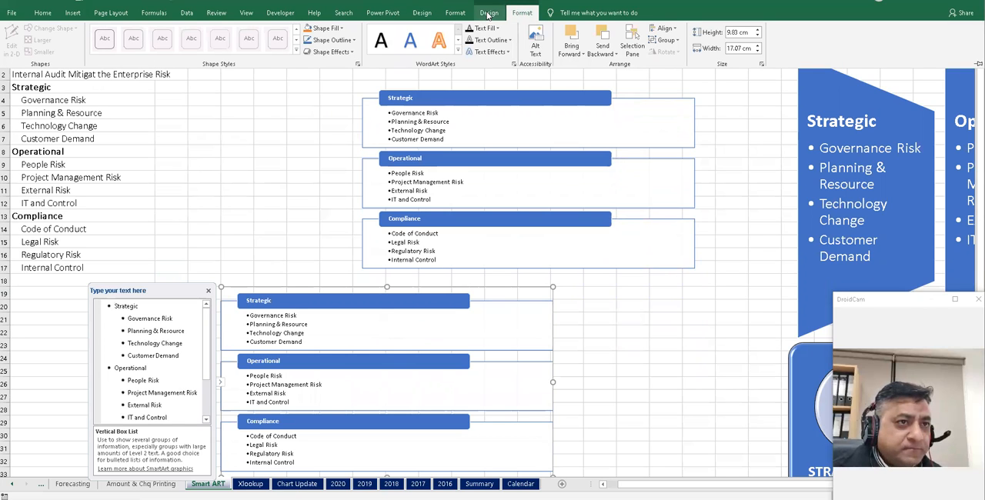
pyautogui.click(487, 14)
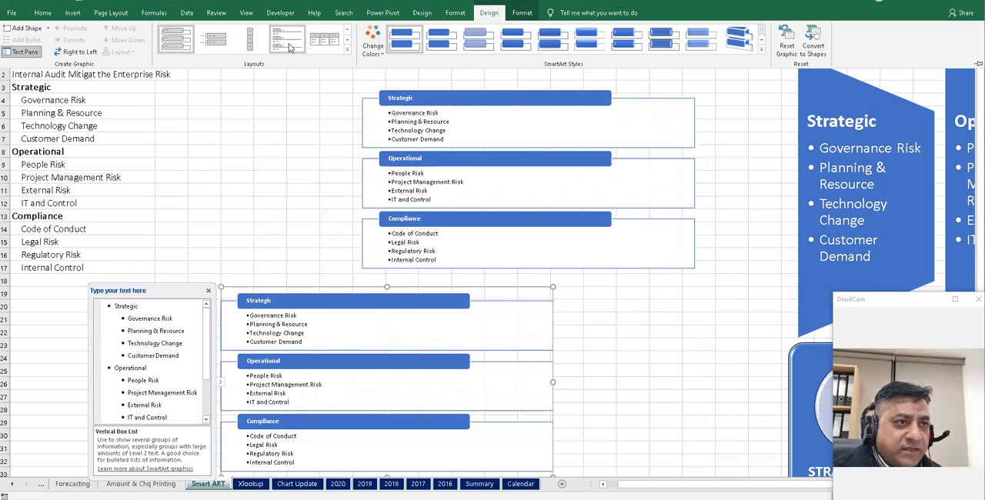
pyautogui.click(289, 43)
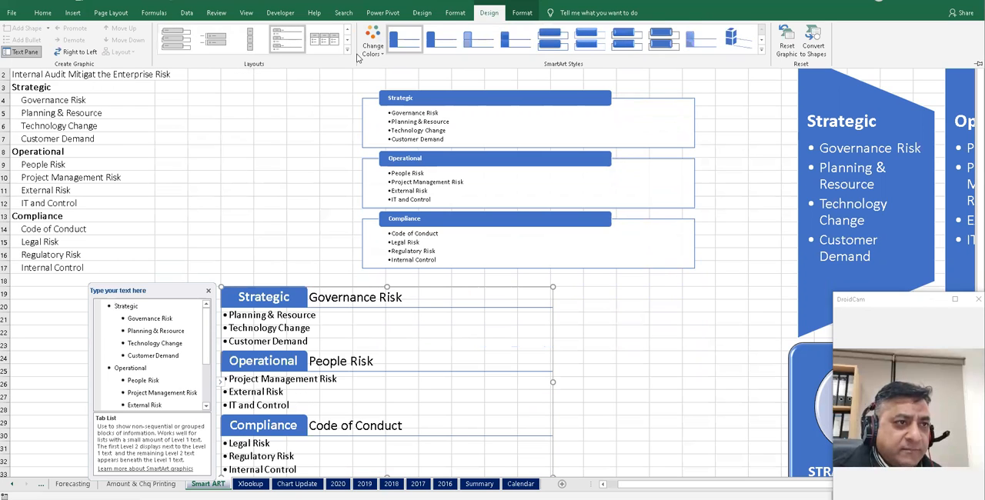
pyautogui.click(332, 46)
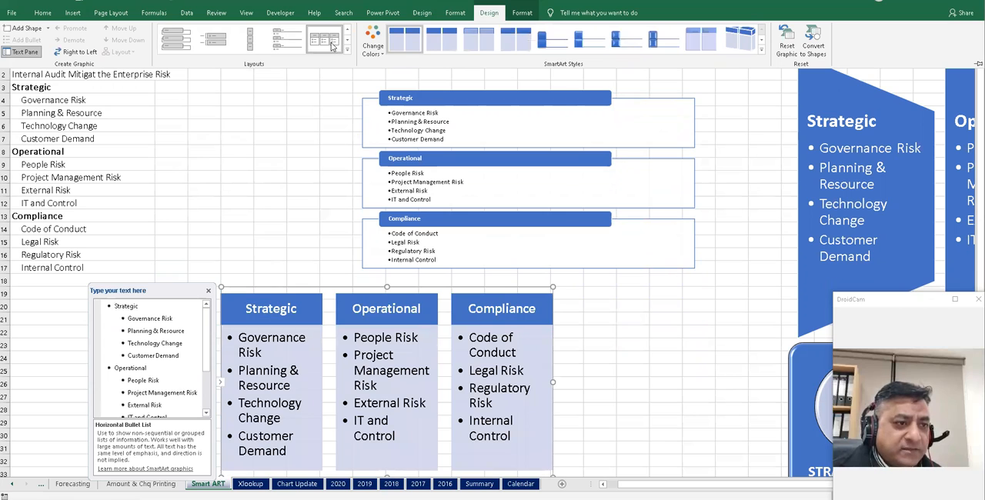
pyautogui.click(347, 50)
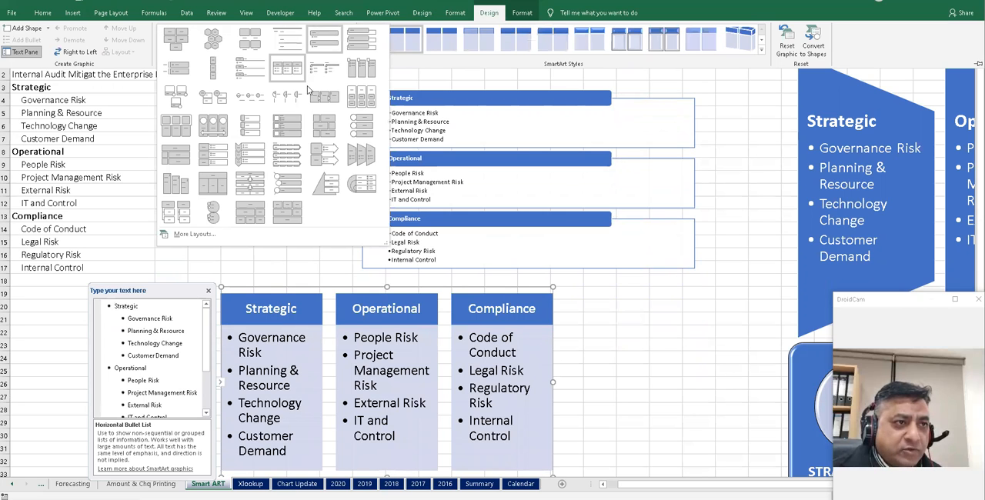
pyautogui.click(292, 127)
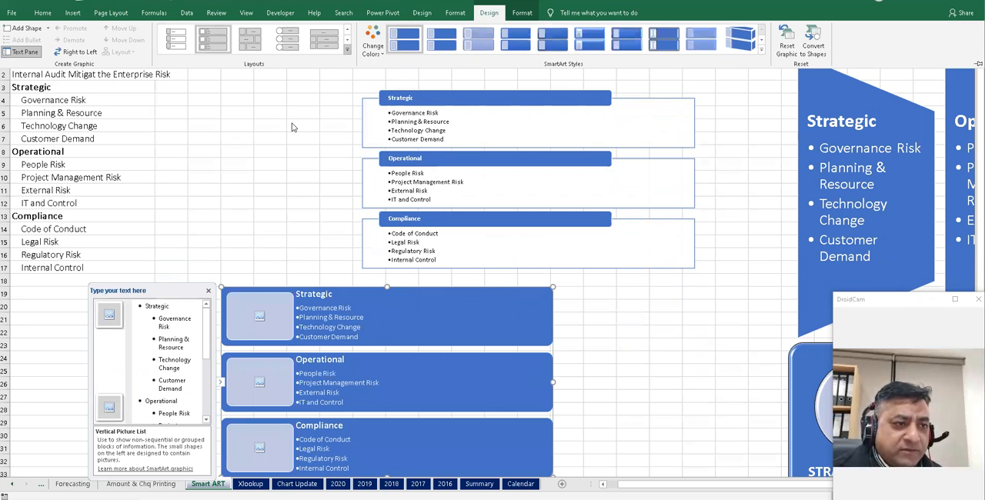
pyautogui.click(347, 50)
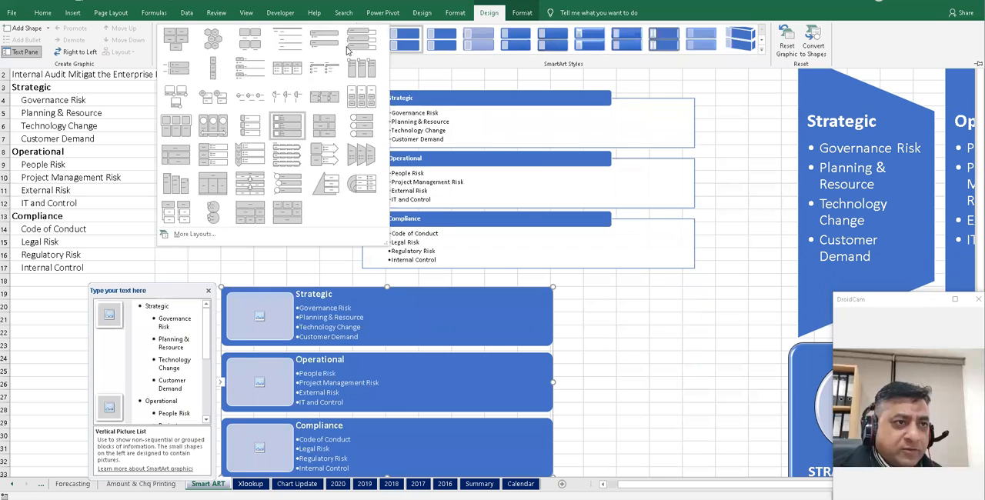
pyautogui.click(366, 159)
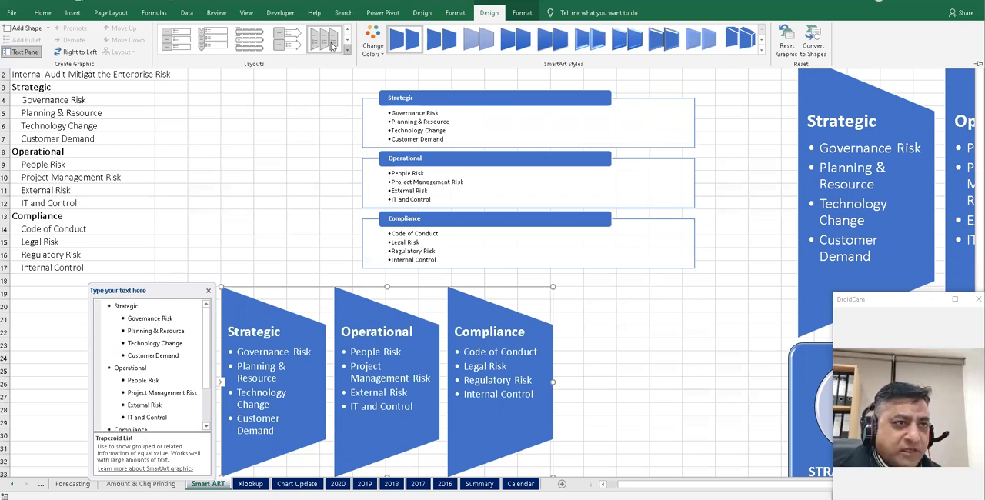
# - Apply the Vertical Arrow List layout to the copied diagram and add a new shape to it
pyautogui.click(295, 43)
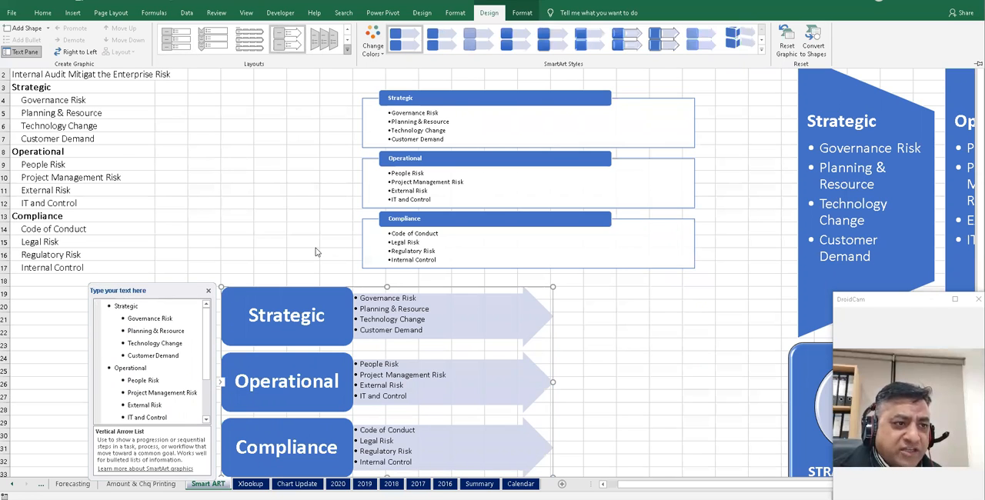
pyautogui.click(212, 198)
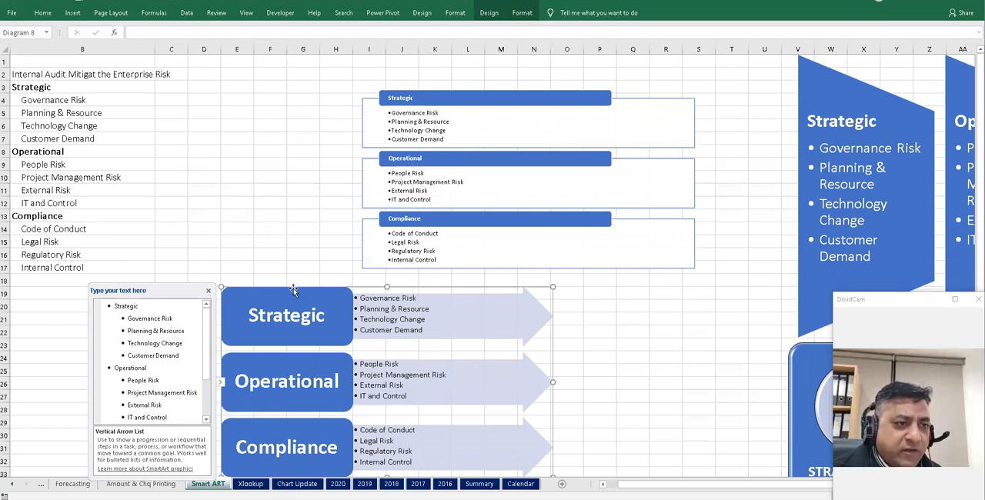
pyautogui.click(489, 13)
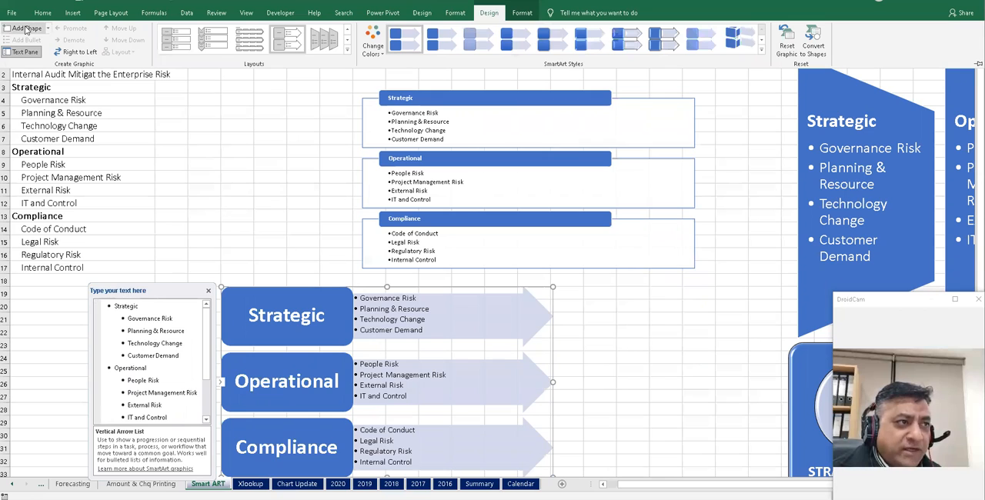
pyautogui.click(25, 28)
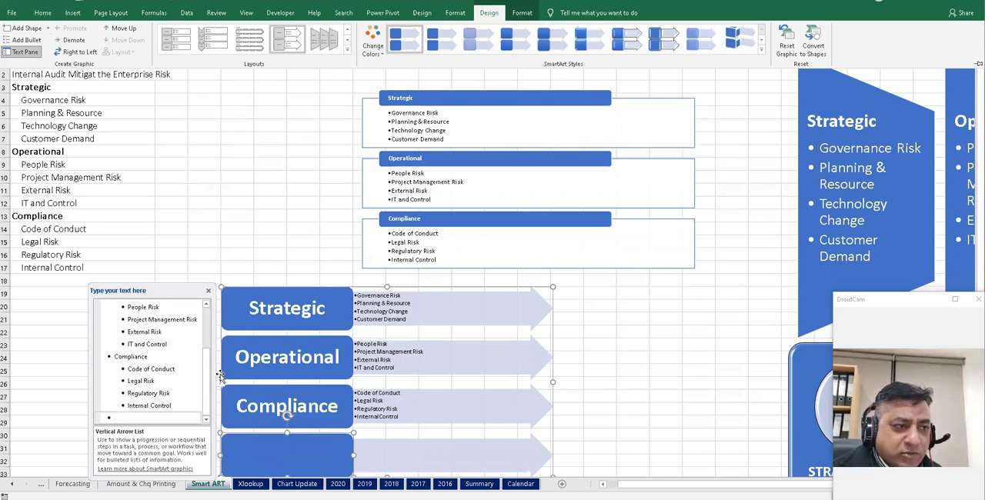
# - Add an XYZ shape to the copied arrow-list diagram with sub-items 123 and 254
pyautogui.click(135, 418)
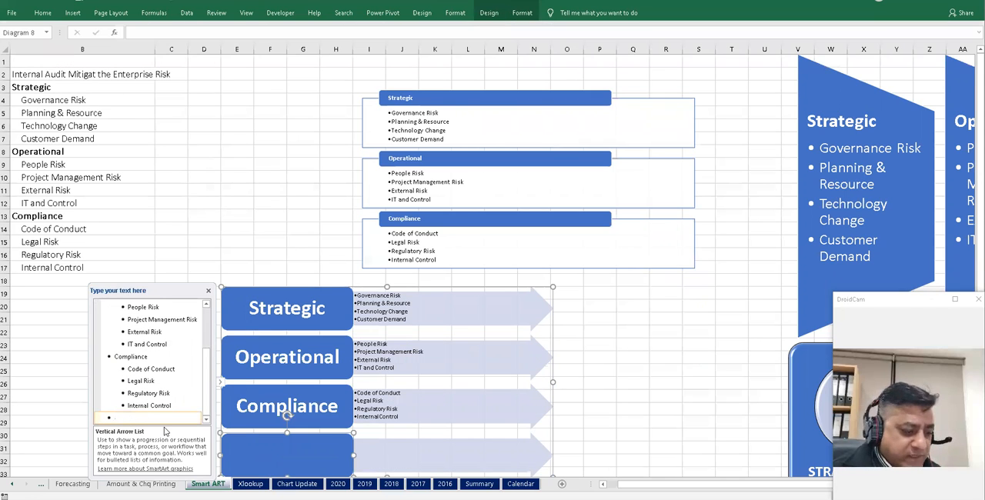
pyautogui.write('XYZ')
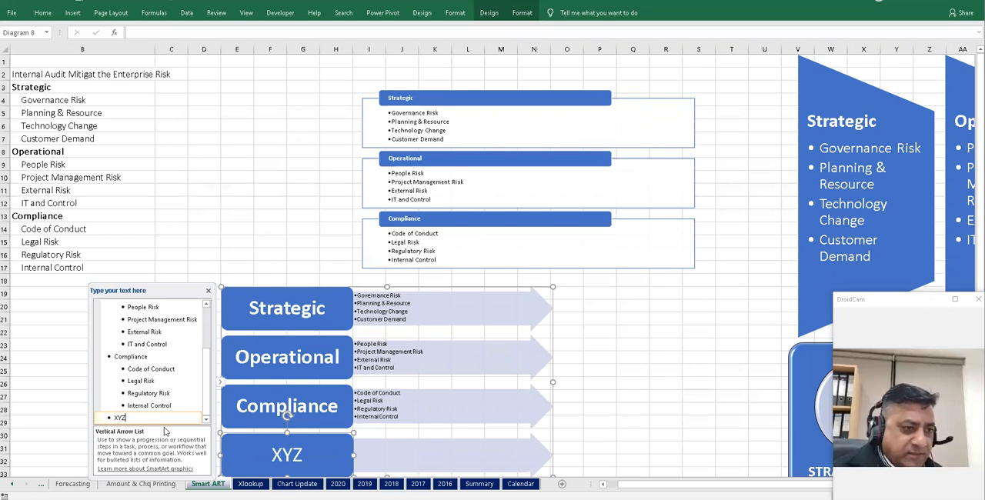
pyautogui.press('Return')
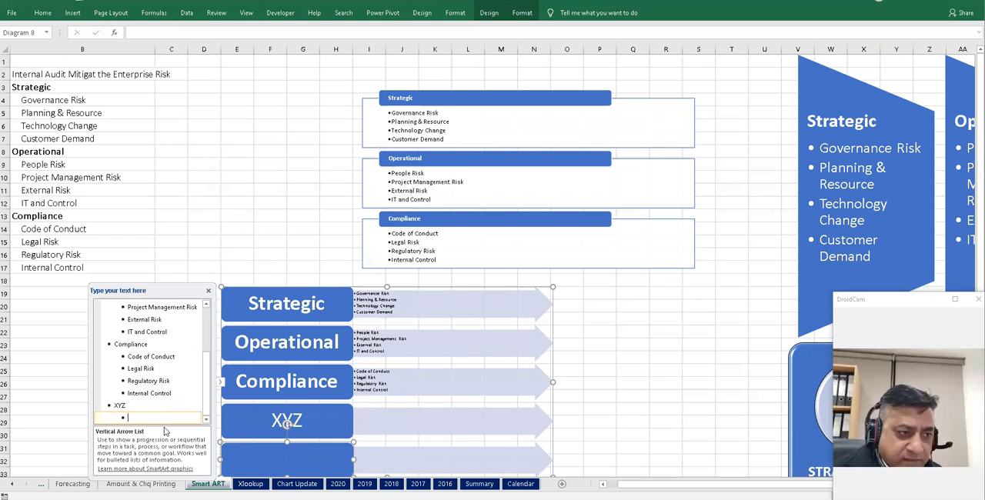
pyautogui.press('Return')
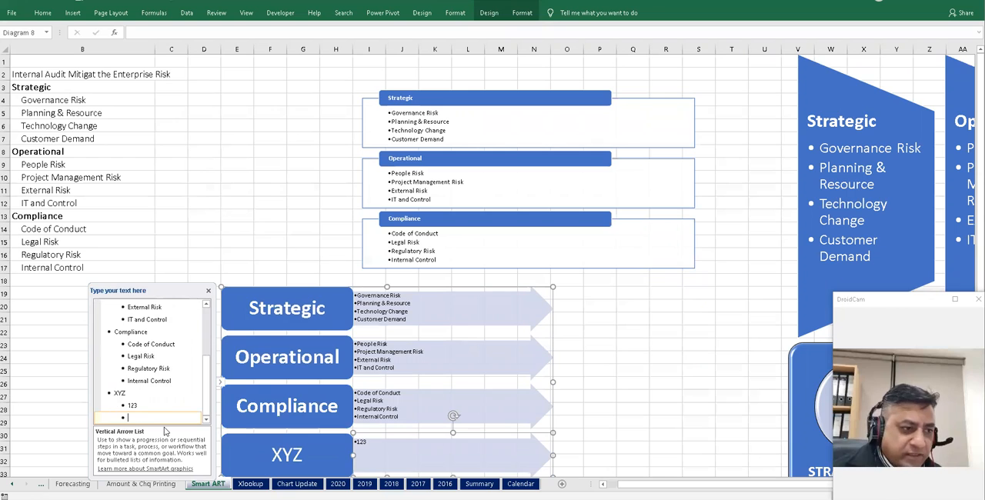
pyautogui.write('254')
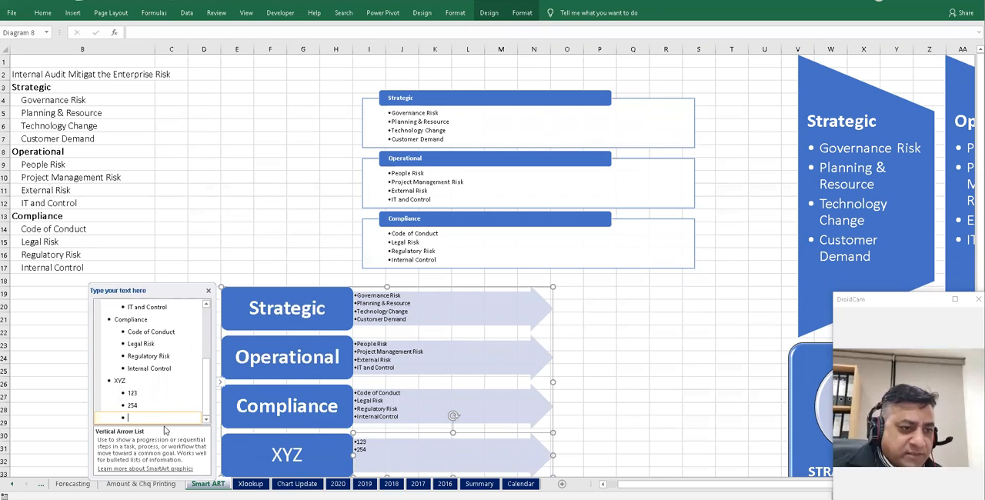
pyautogui.click(633, 345)
# - Increase the font size of the original Vertical Box List diagram's text
pyautogui.scroll(-5, 633, 346)
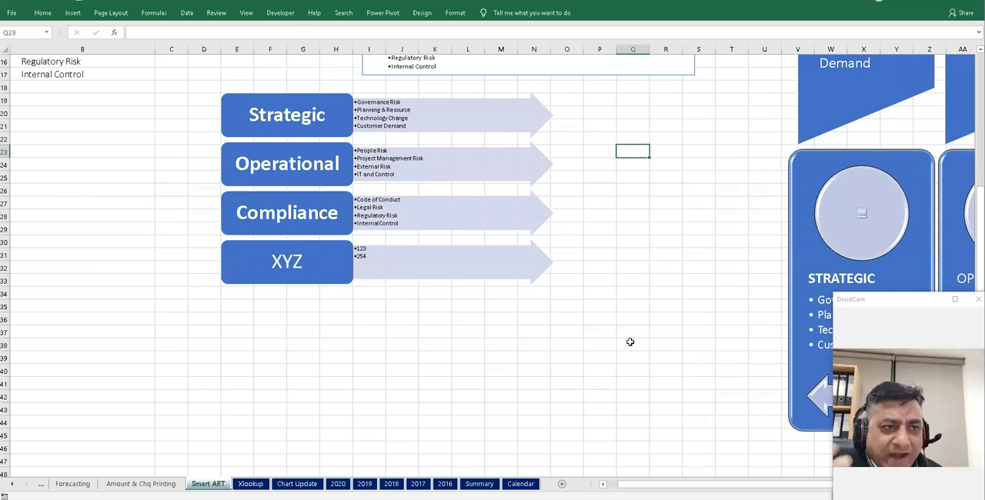
pyautogui.scroll(3, 628, 341)
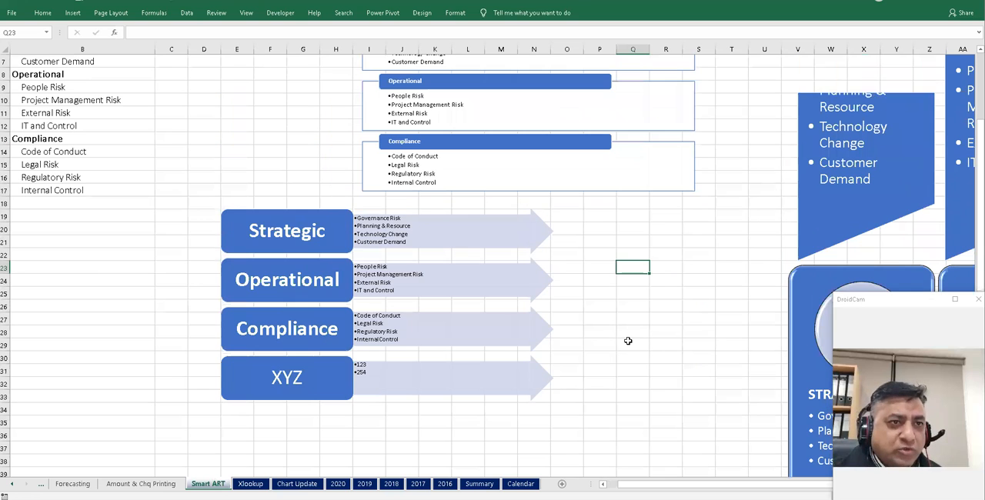
pyautogui.scroll(2, 628, 341)
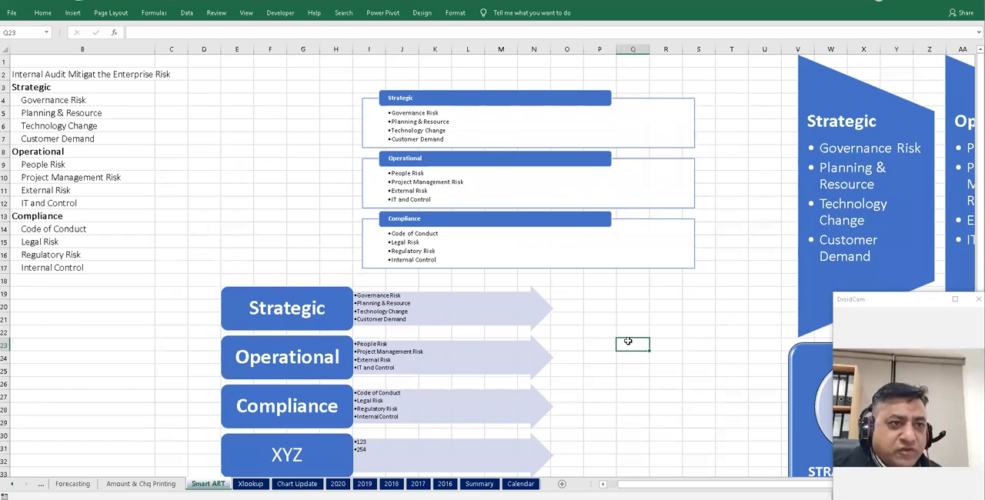
pyautogui.click(408, 93)
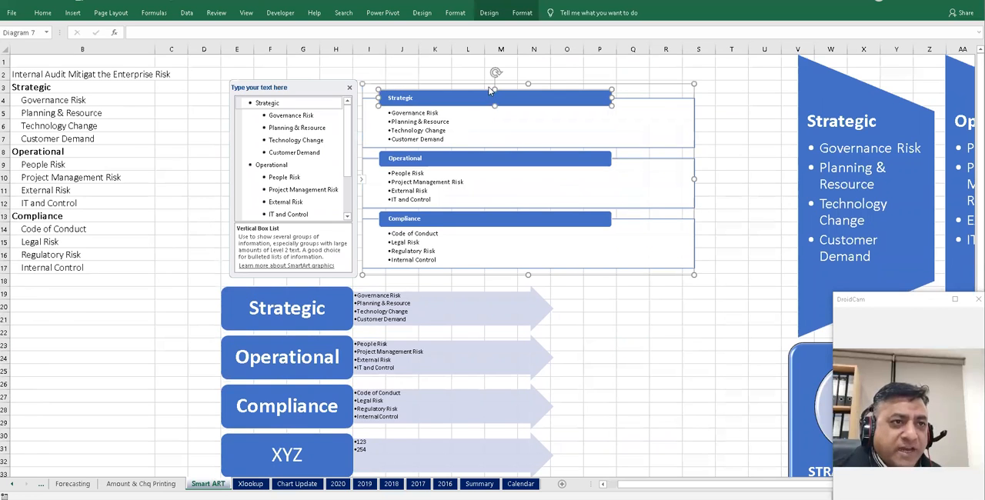
pyautogui.click(466, 84)
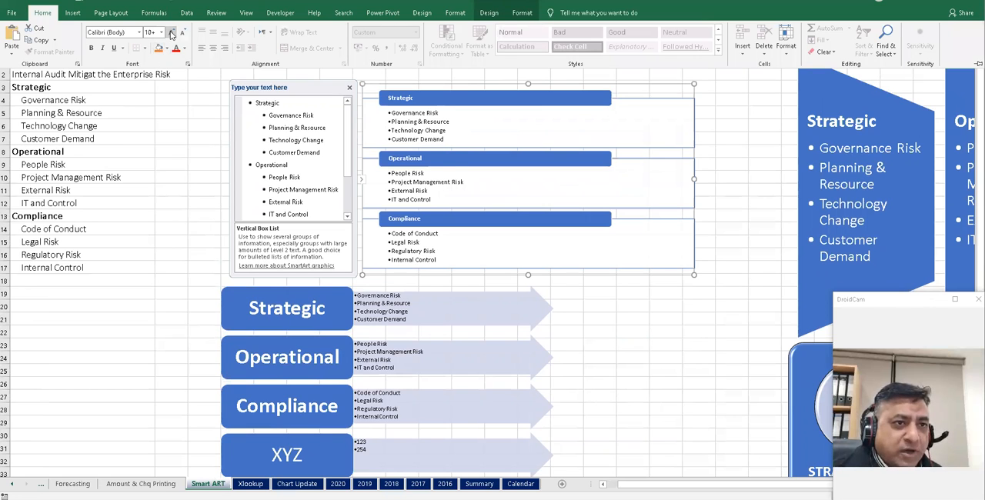
pyautogui.click(171, 33)
pyautogui.click(172, 33)
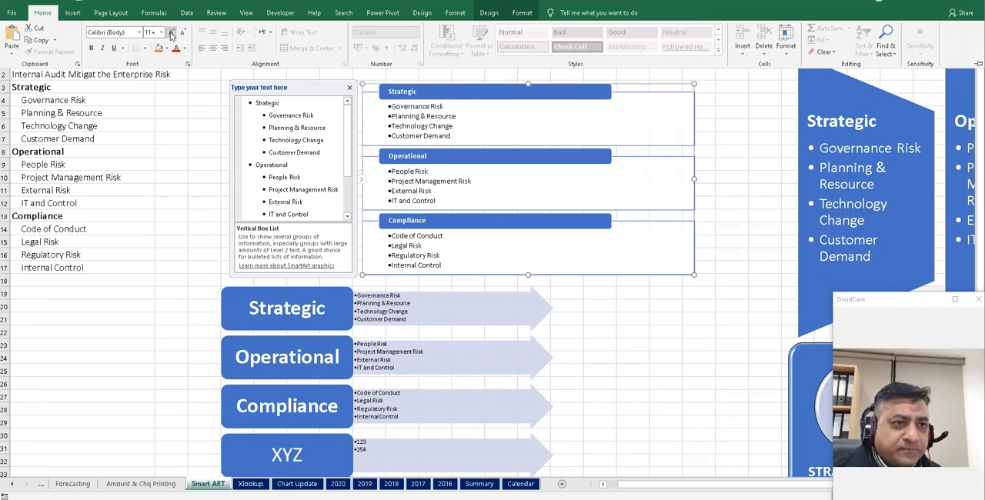
pyautogui.click(184, 120)
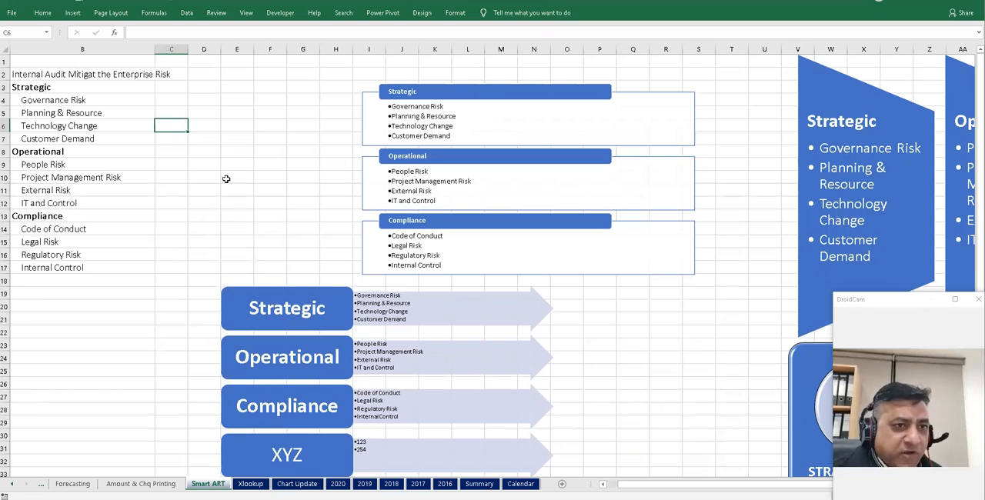
# - Select the risk list in B3:B17 and scroll through the diagrams built on the sheet
pyautogui.moveTo(51, 88); pyautogui.dragTo(57, 265)
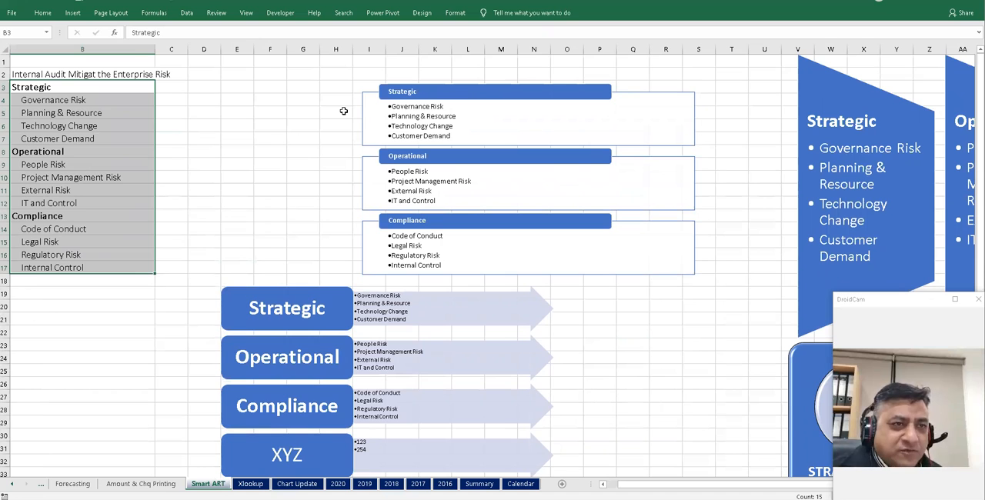
pyautogui.scroll(-3, 330, 229)
pyautogui.scroll(1, 677, 283)
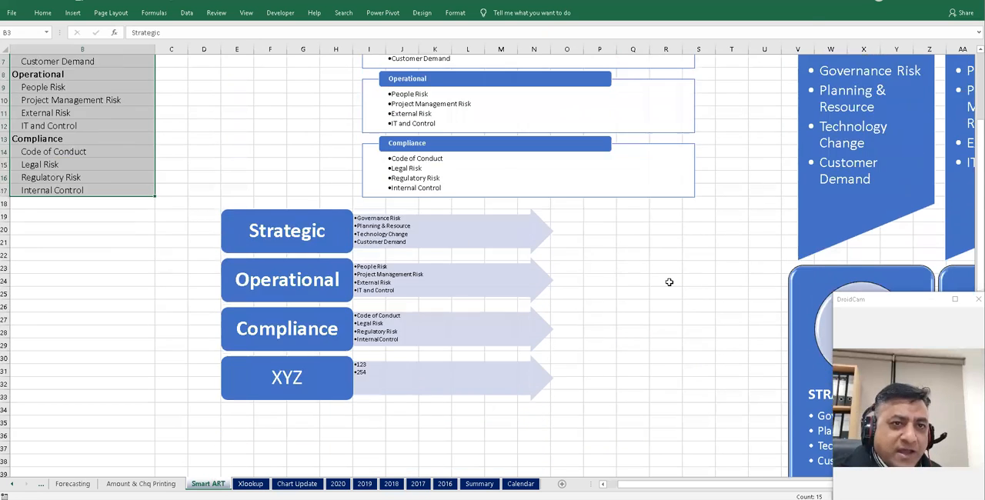
pyautogui.scroll(2, 670, 282)
pyautogui.scroll(-3, 703, 325)
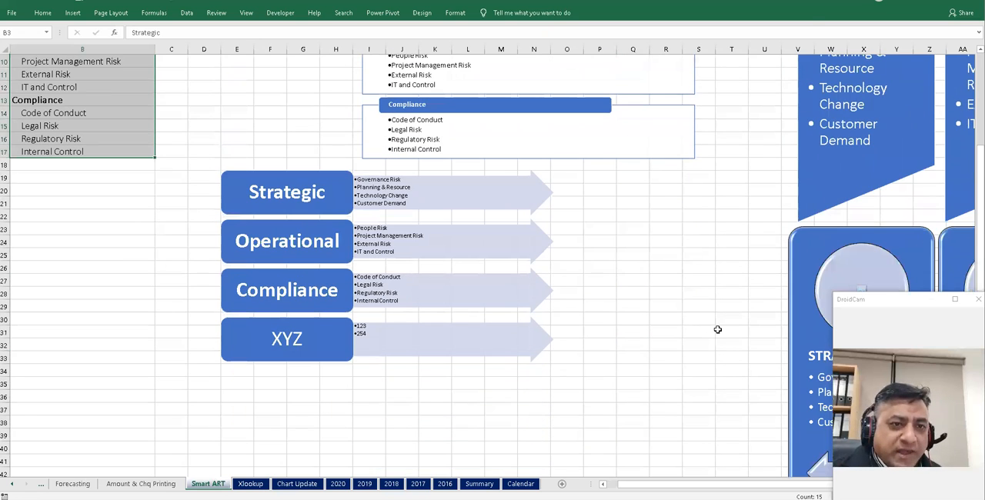
pyautogui.scroll(-3, 707, 354)
pyautogui.hscroll(3, 708, 354)
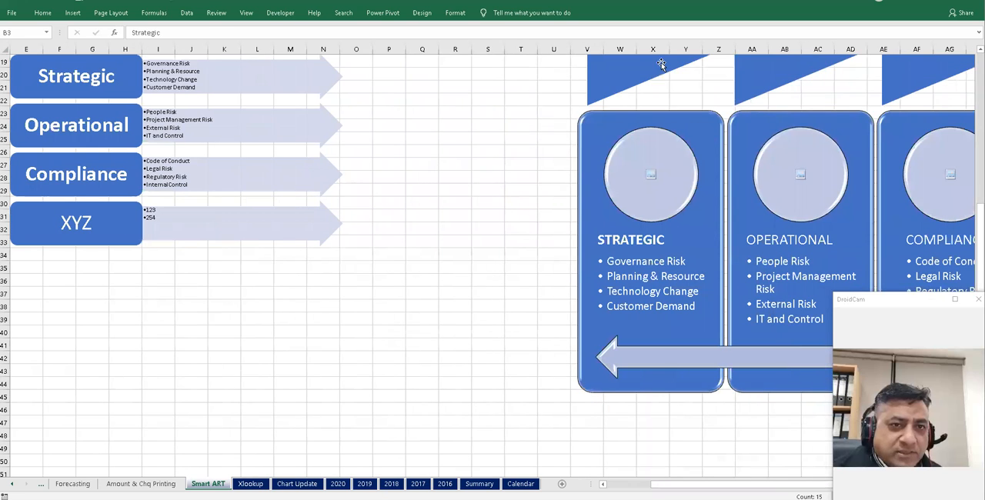
# - Move the Continuous Picture List diagram down and left so it starts around row 30
pyautogui.click(704, 117)
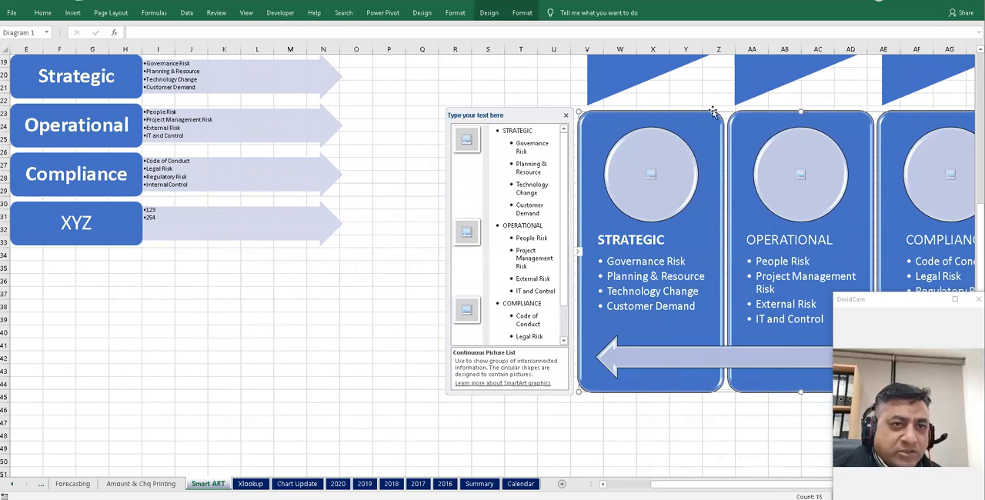
pyautogui.moveTo(684, 113); pyautogui.dragTo(535, 162)
pyautogui.moveTo(651, 160); pyautogui.dragTo(638, 211)
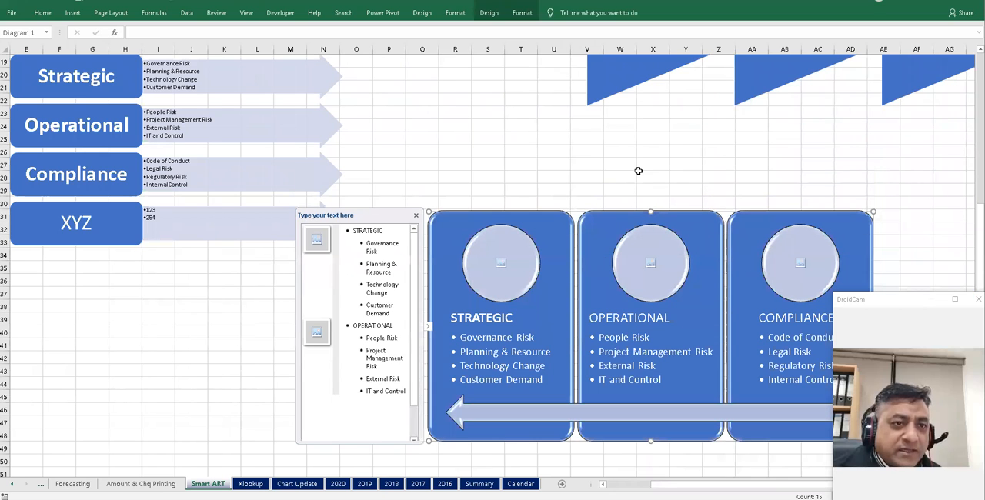
pyautogui.click(587, 163)
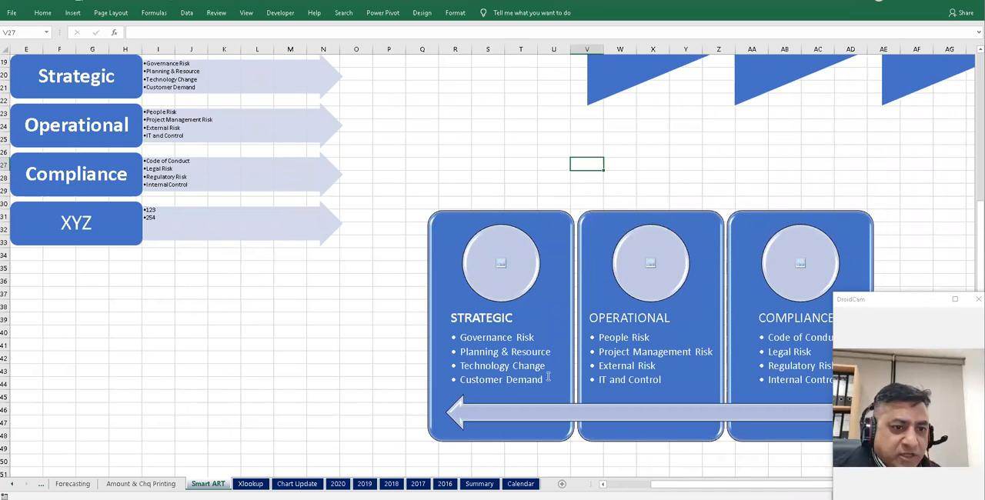
# - Switch to the Amount & Chq Printing sheet and review the cheque layout and amount-in-words formulas
pyautogui.hscroll(-2, 390, 294)
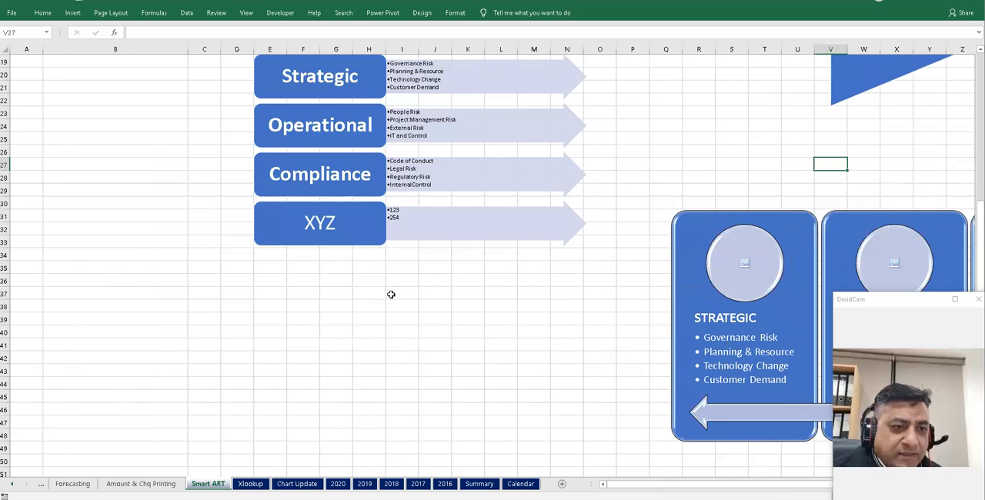
pyautogui.scroll(6, 414, 353)
pyautogui.click(276, 165)
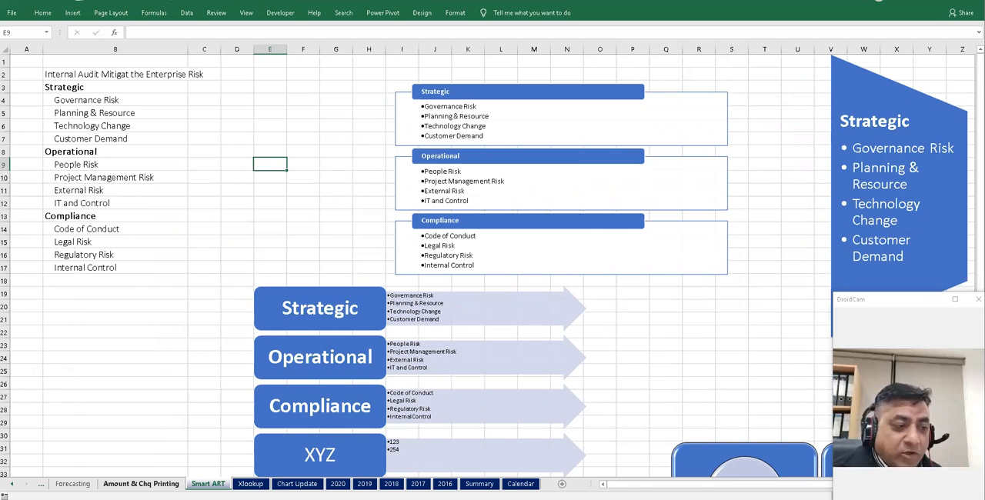
pyautogui.click(141, 483)
pyautogui.scroll(-4, 357, 247)
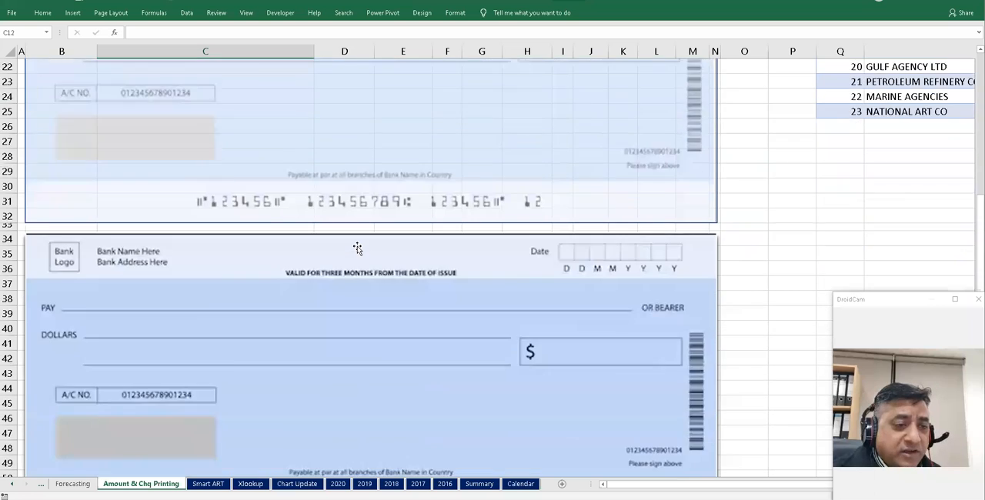
pyautogui.scroll(-8, 357, 248)
pyautogui.click(135, 275)
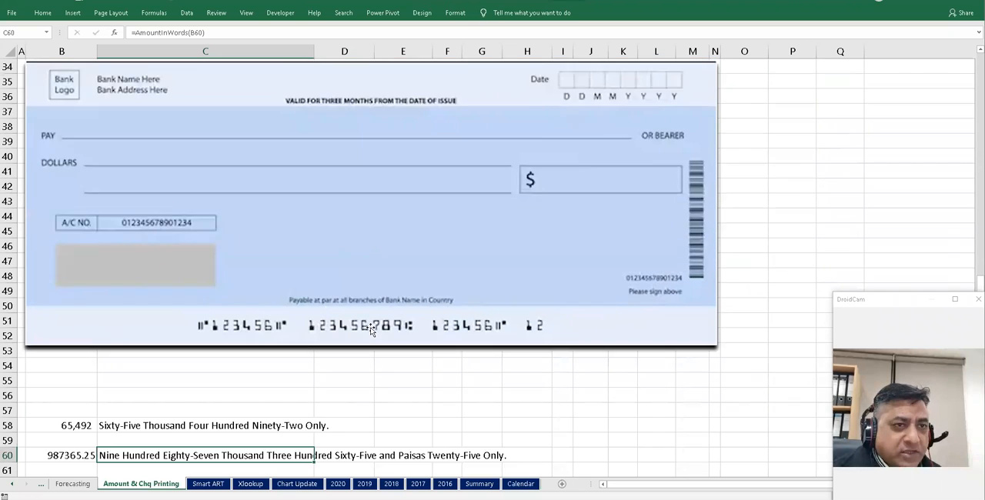
pyautogui.scroll(15, 369, 326)
pyautogui.moveTo(403, 81)
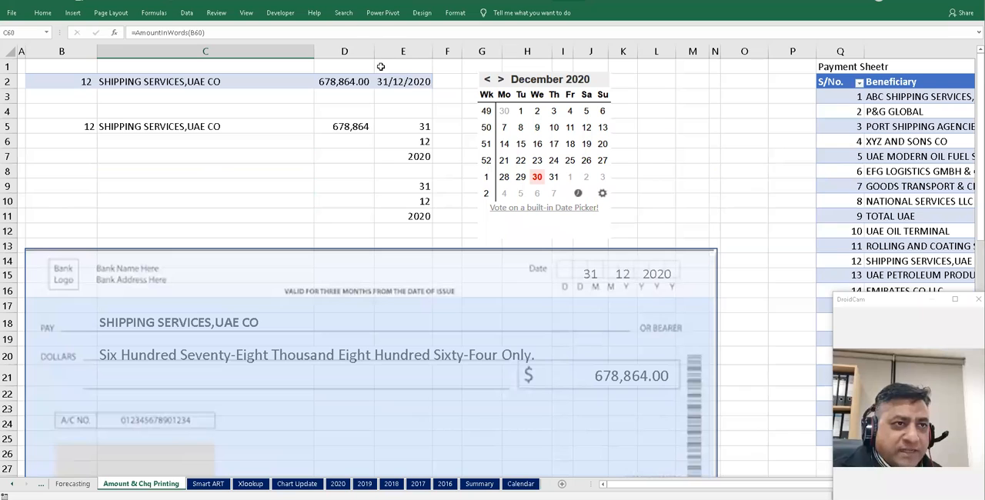